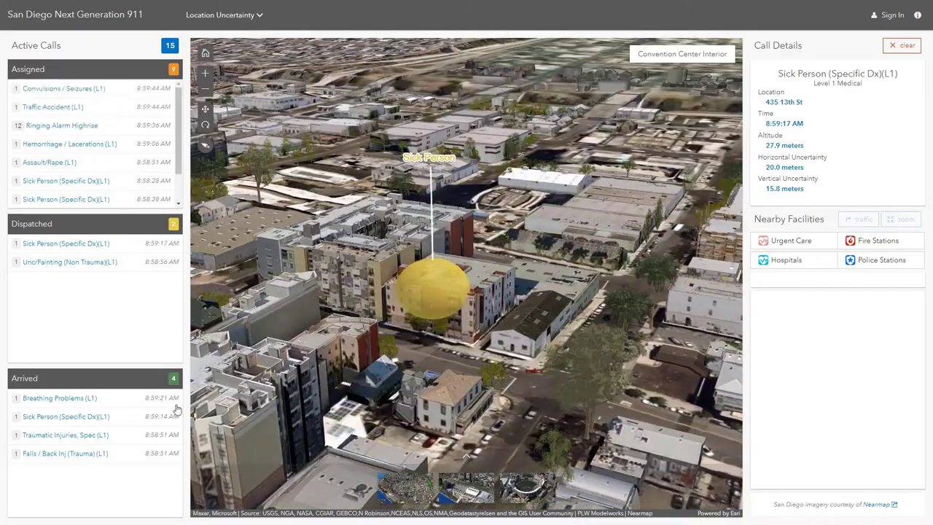
Slice the Convention Center down to its floor plan and back, then open the Convulsions / Seizures call
click(467, 487)
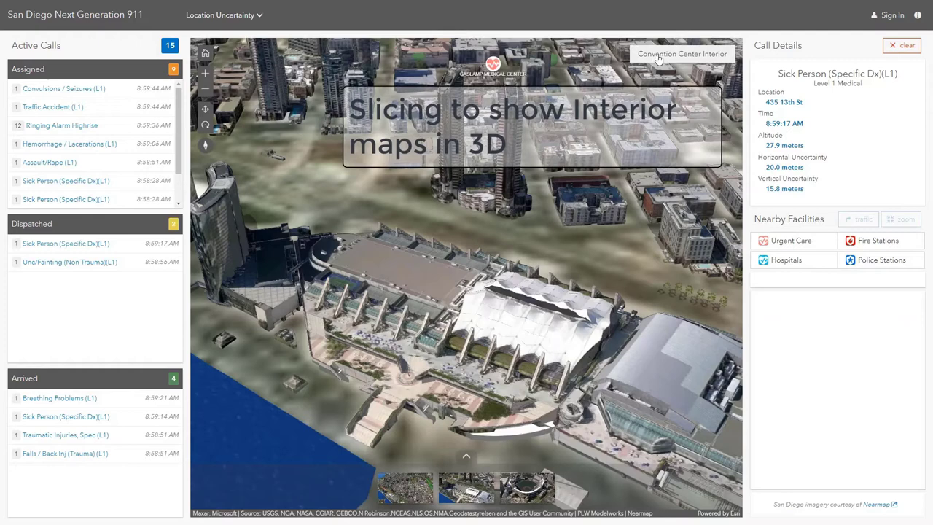
click(660, 56)
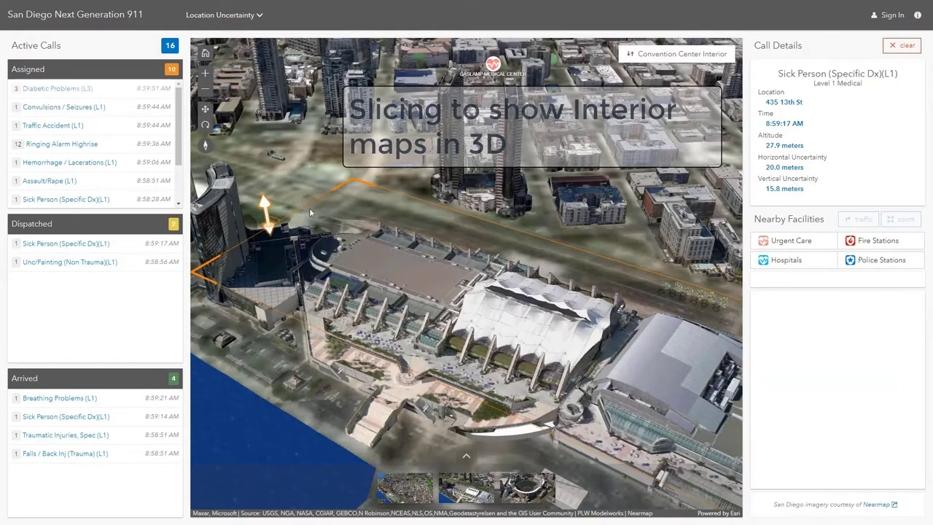
drag(265, 229, 267, 249)
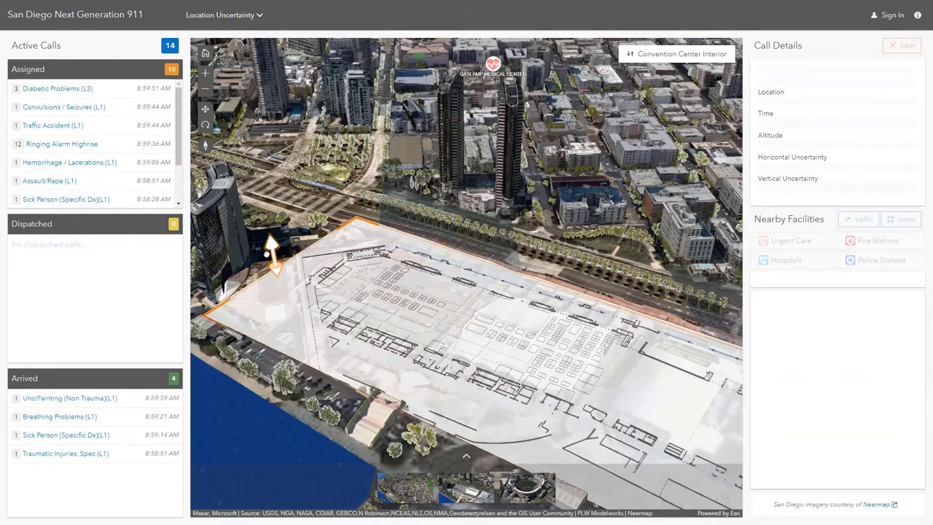
drag(266, 246, 262, 191)
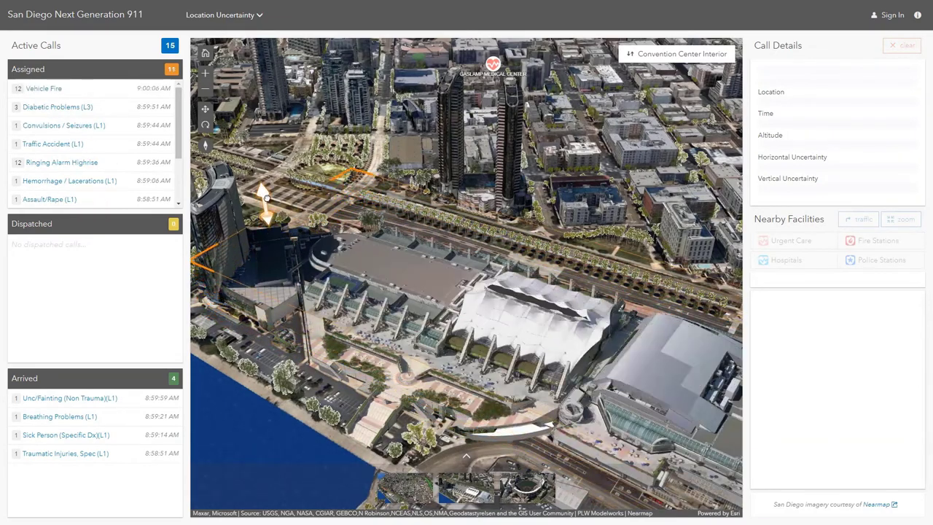
click(58, 167)
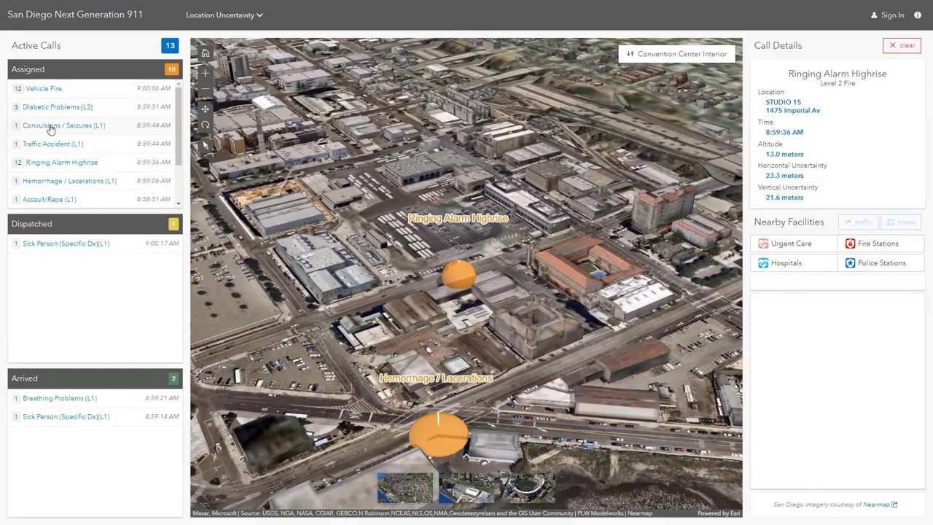
click(47, 127)
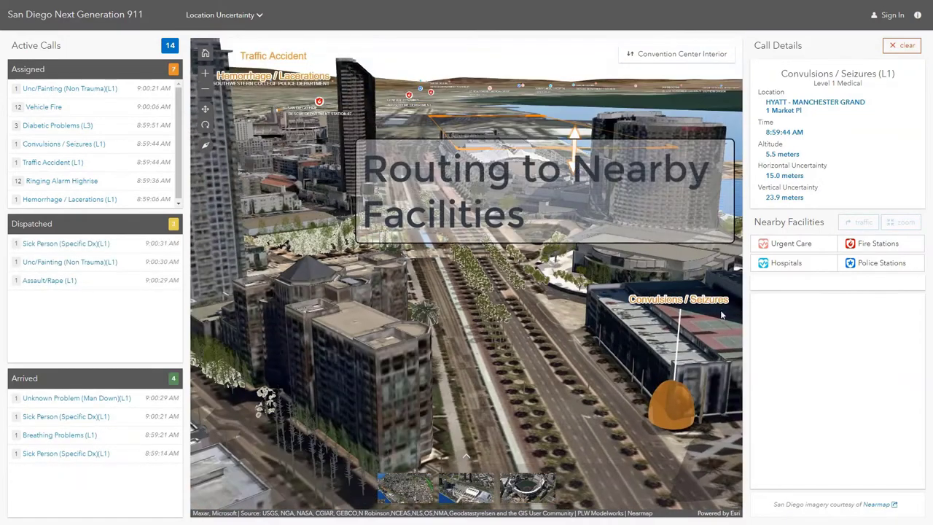
Route the seizure call to the nearest hospital and review the travel directions
click(791, 265)
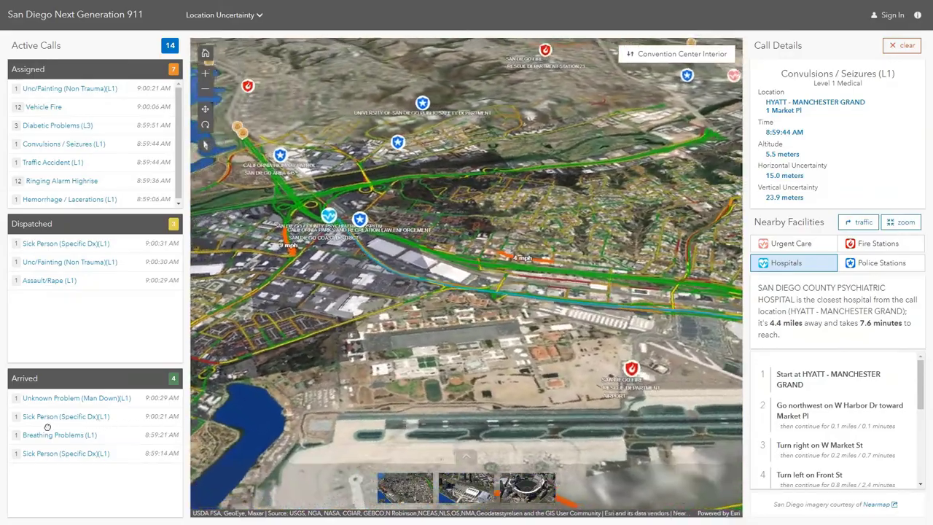
right_click(45, 430)
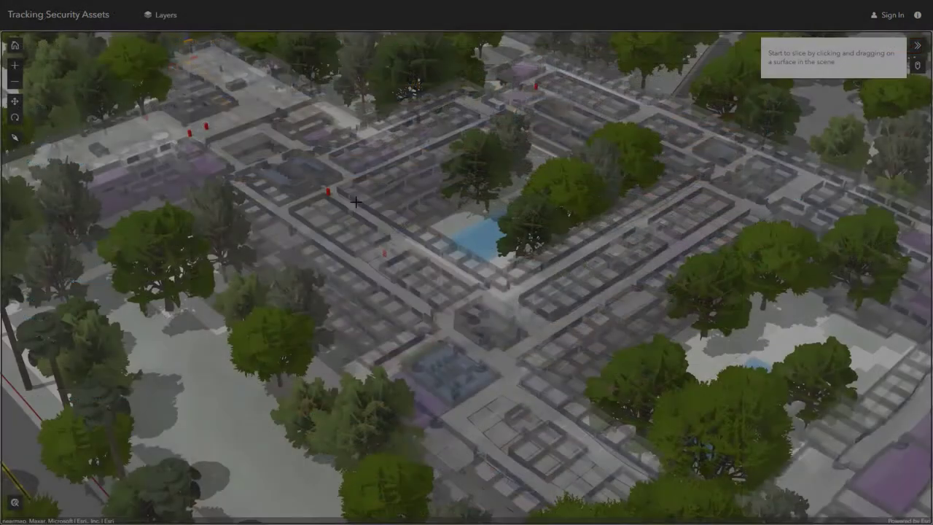
Slice the campus buildings horizontally, lower the plane, and widen the box leftward to expose interiors
drag(356, 202, 346, 182)
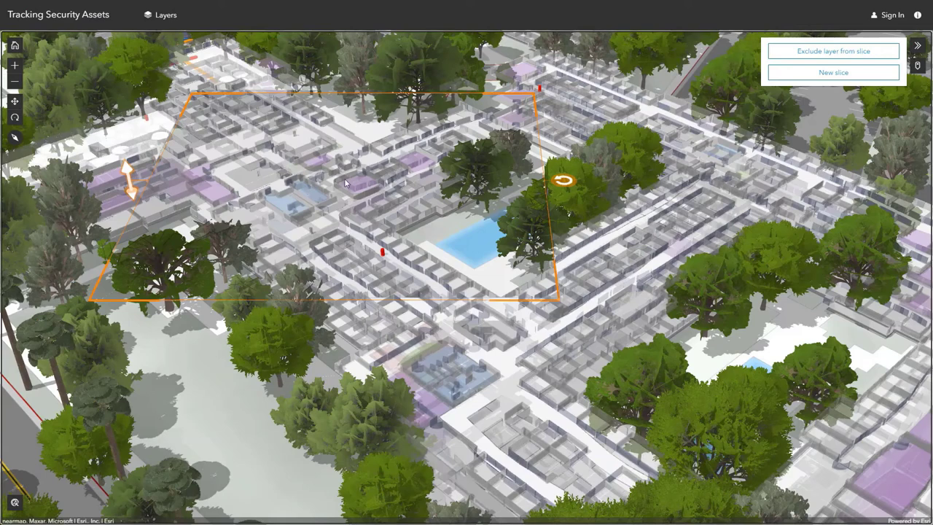
mouse_move(129, 184)
mouse_down()
mouse_move(140, 208)
mouse_move(137, 188)
mouse_up()
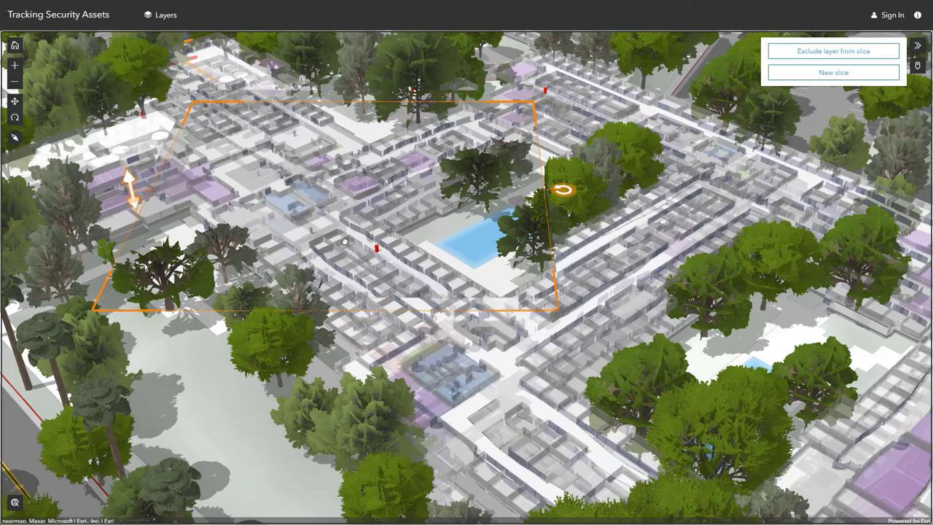
scroll(348, 243, up, 3)
scroll(269, 243, up, 3)
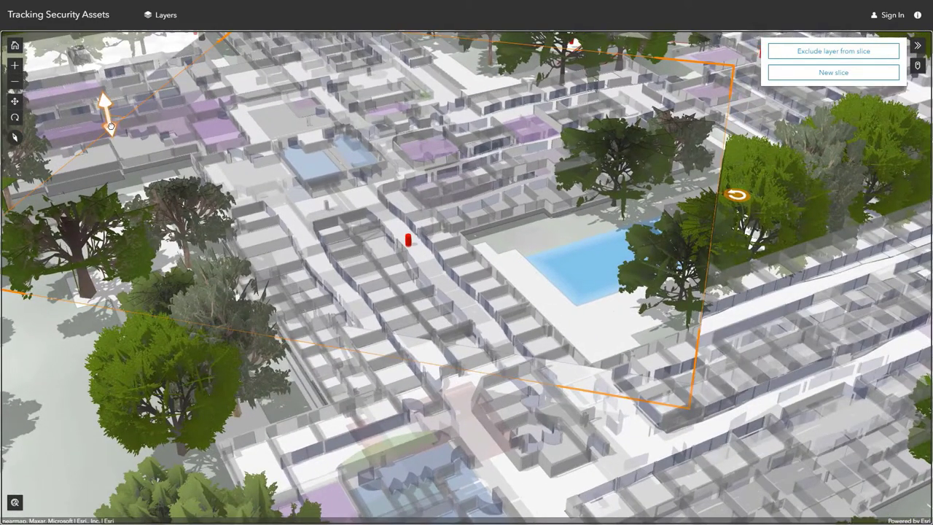
drag(110, 127, 114, 79)
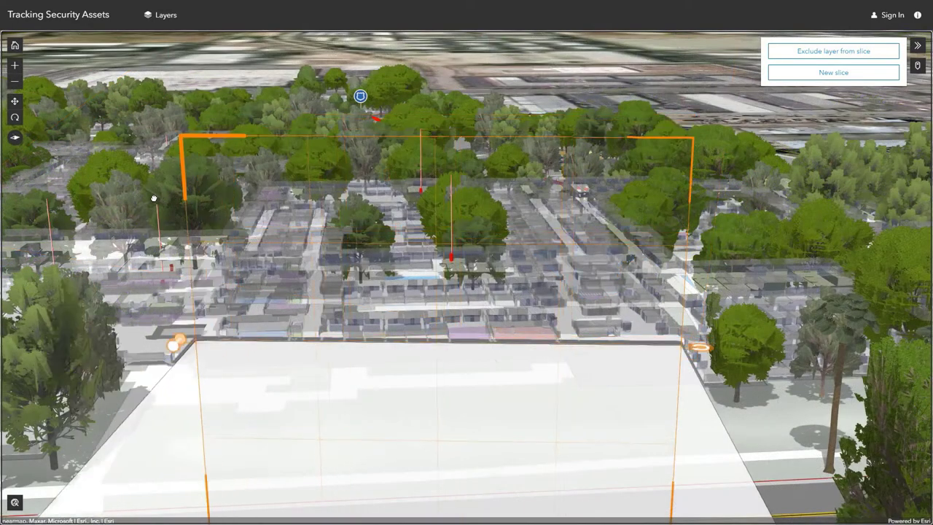
drag(154, 198, 0, 193)
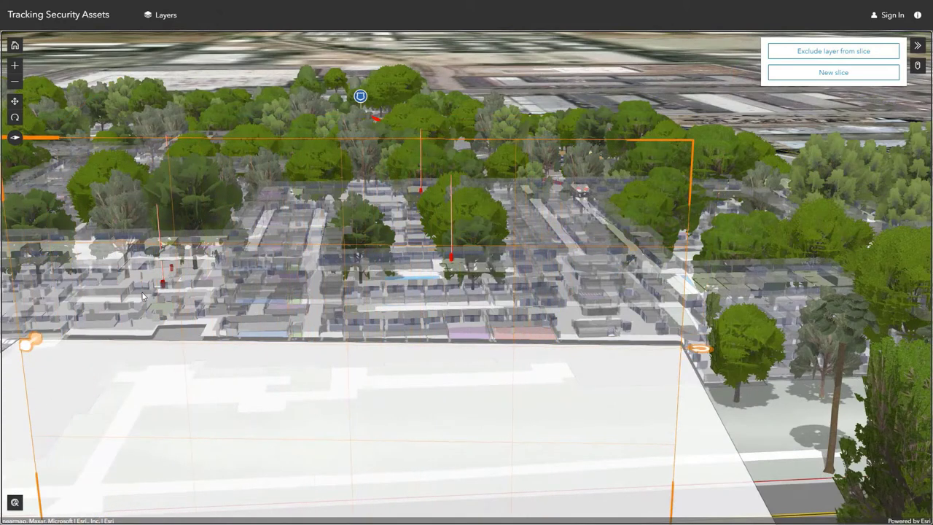
scroll(151, 295, up, 5)
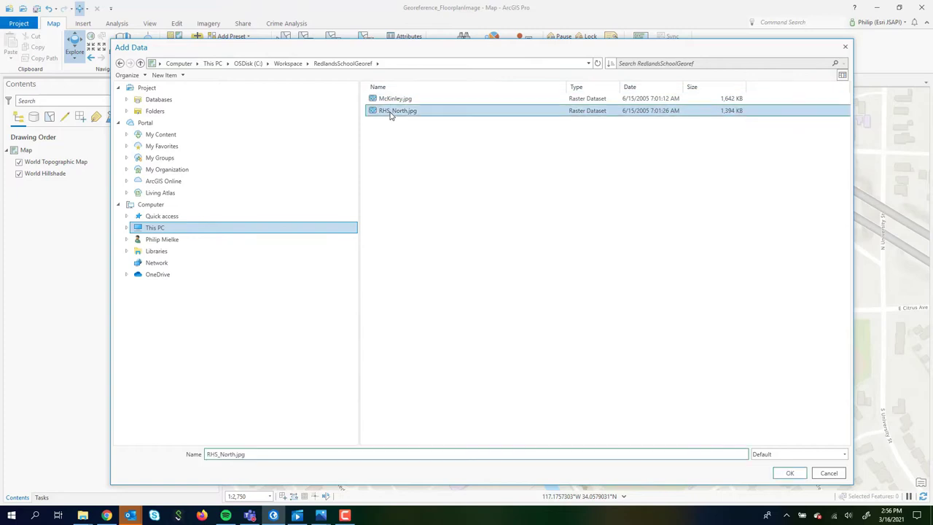
Confirm Add Data so RHS_North.jpg lands on the map as a raster layer
click(790, 473)
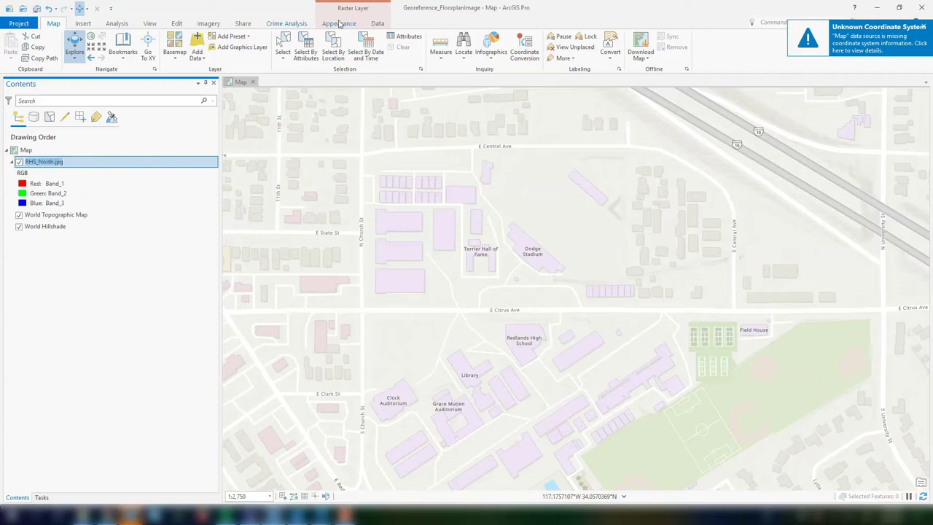
Review the raster layer's Appearance and Data tools, then launch Georeference for RHS_North.jpg from Imagery
click(339, 24)
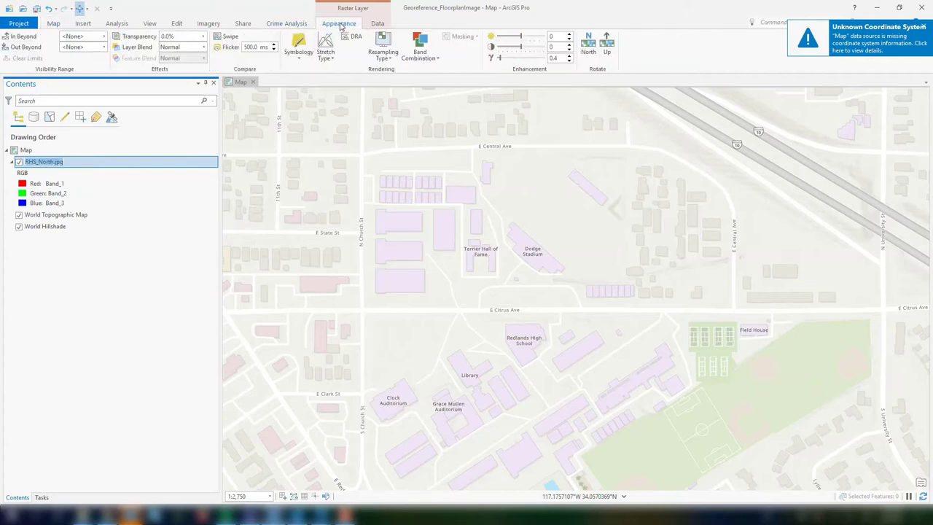
click(378, 24)
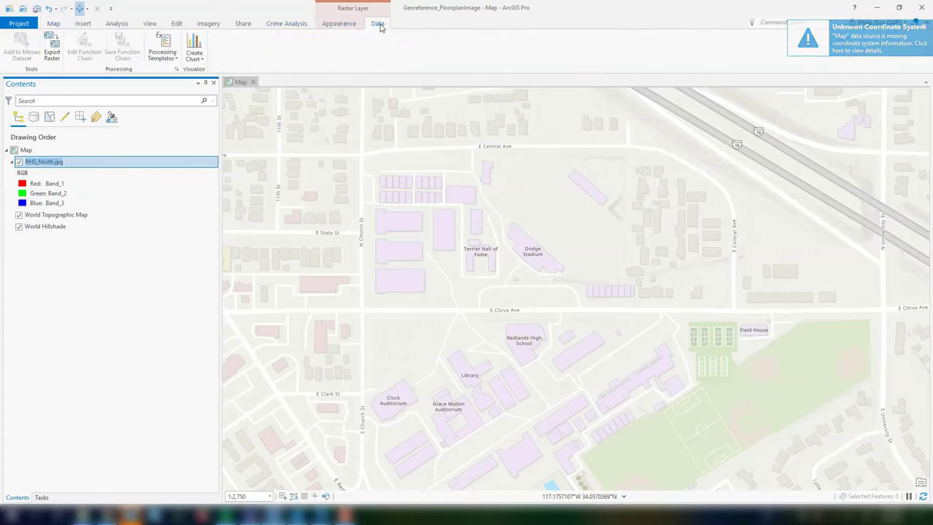
click(339, 24)
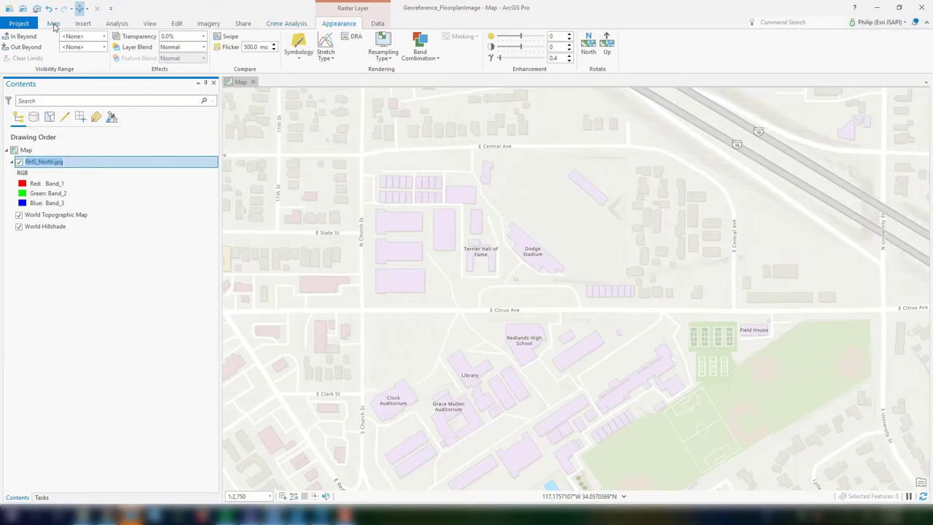
click(206, 24)
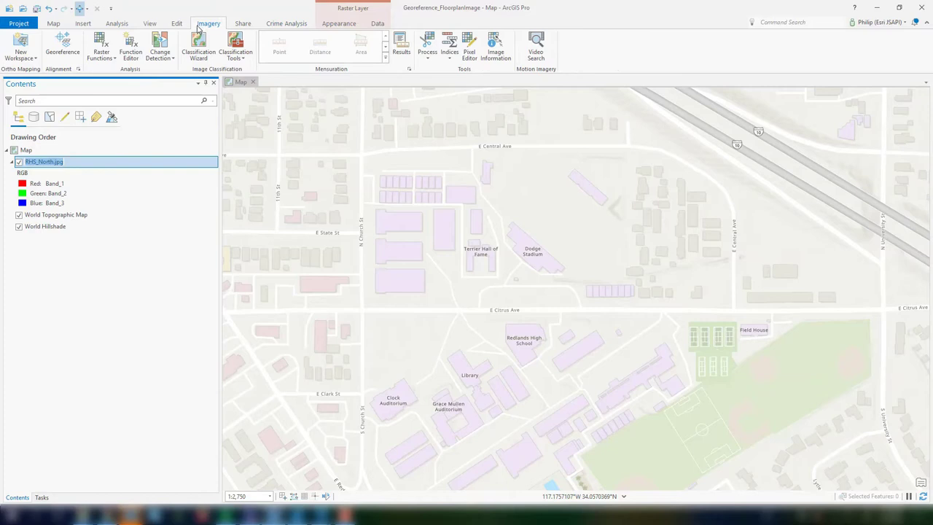
click(74, 54)
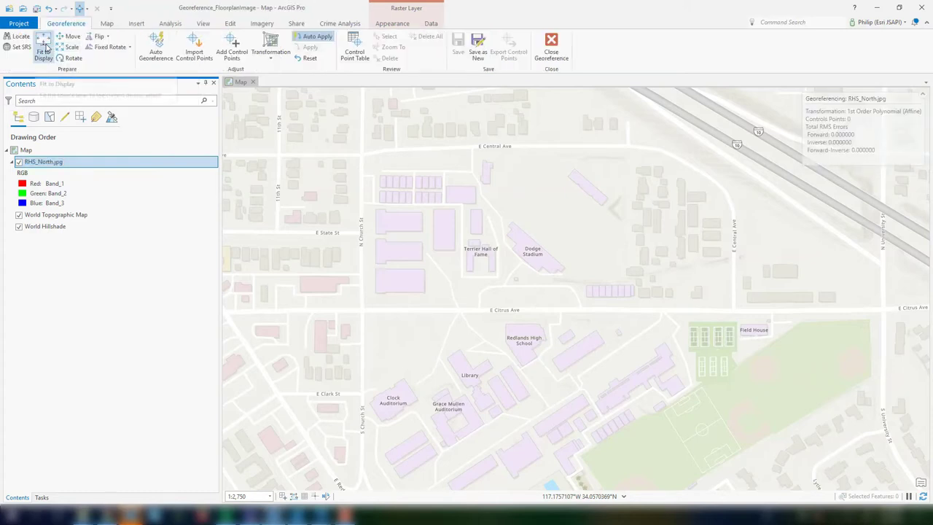
Fit the RHS_North.jpg campus image to the current display beside the real campus
click(45, 50)
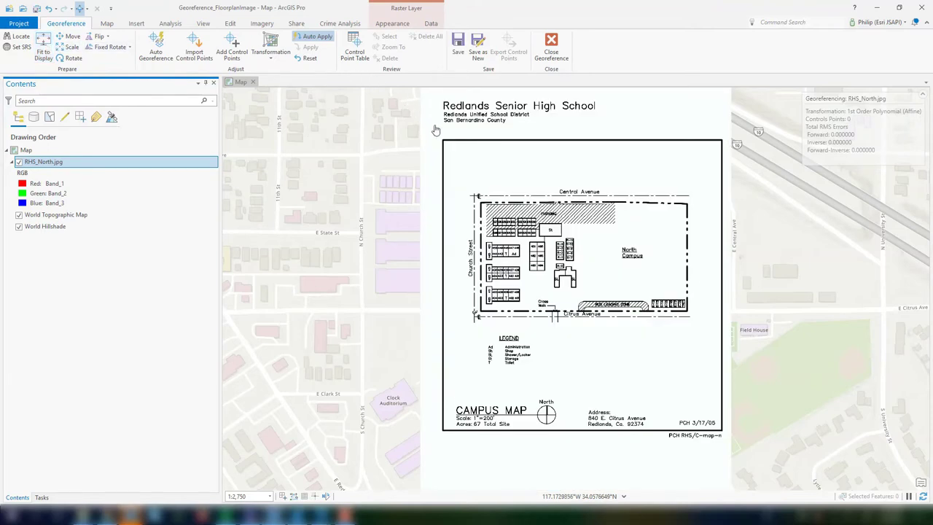
drag(436, 129, 421, 111)
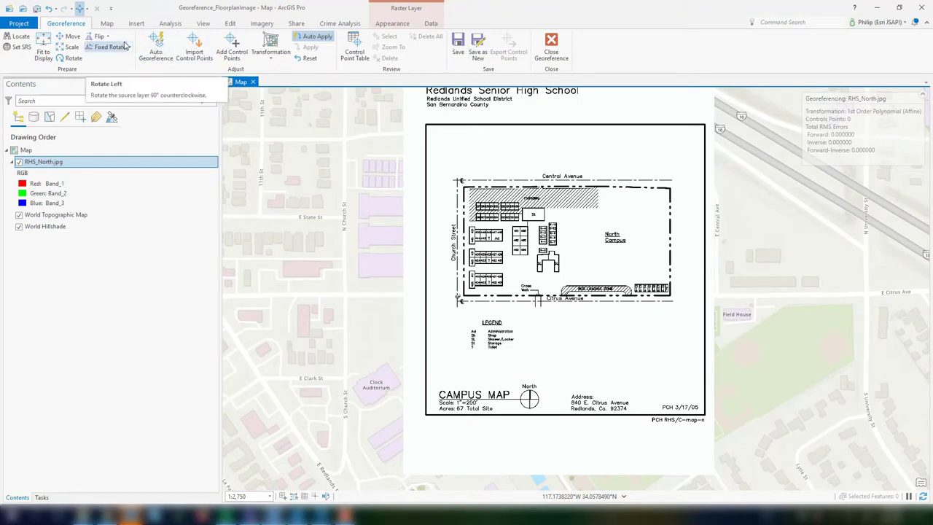
Begin adding control points, linking a Church Street building corner to its basemap match
click(235, 43)
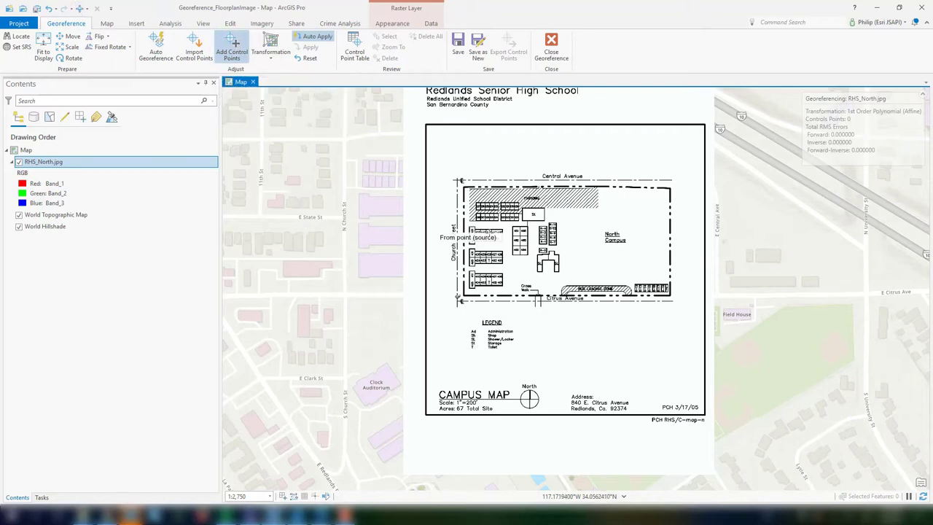
scroll(489, 234, up, 2)
scroll(456, 233, down, 2)
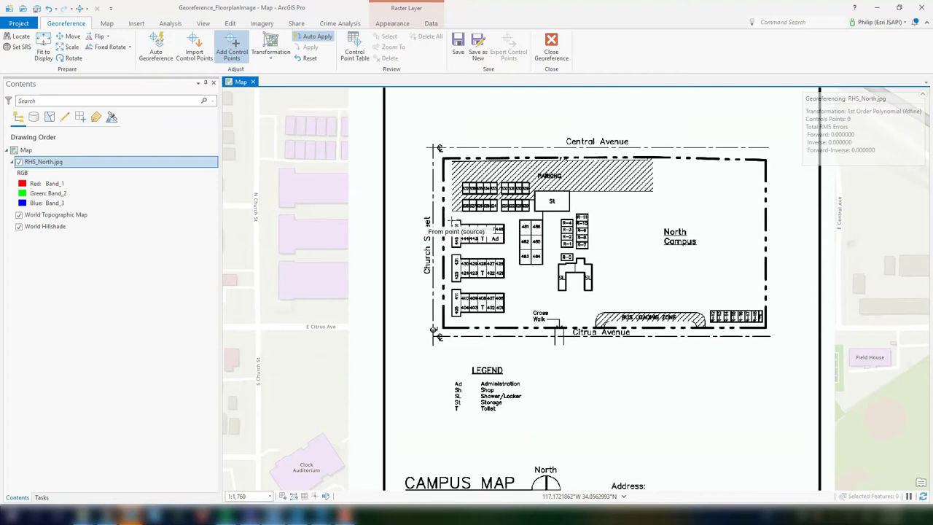
click(452, 220)
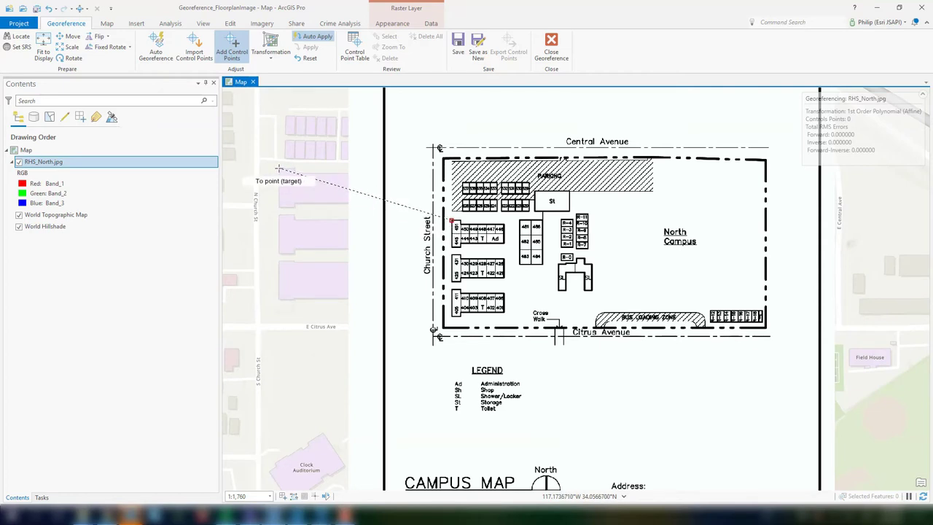
click(279, 168)
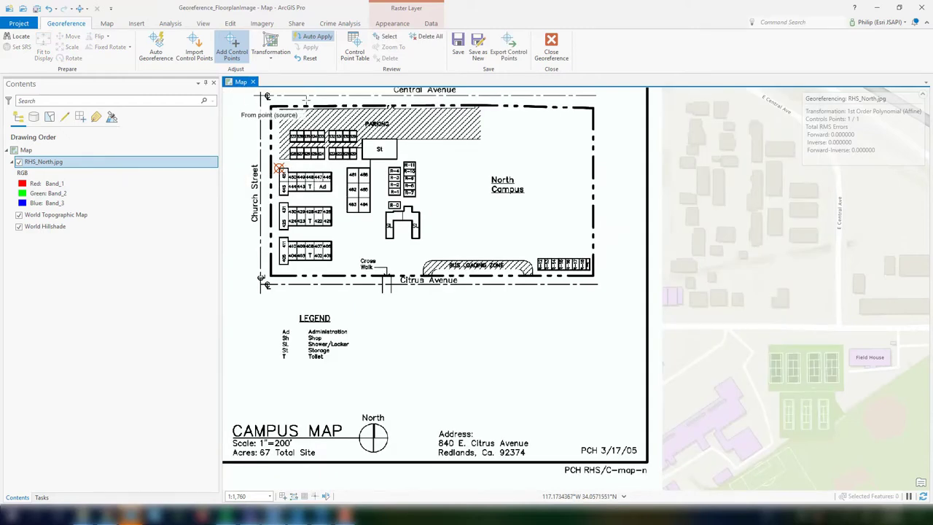
scroll(267, 96, down, 3)
scroll(341, 167, up, 3)
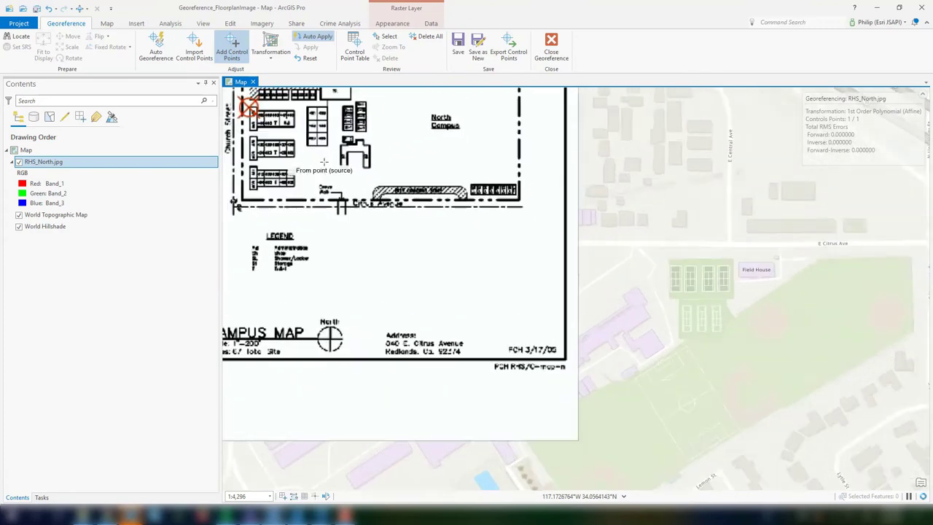
scroll(344, 171, down, 2)
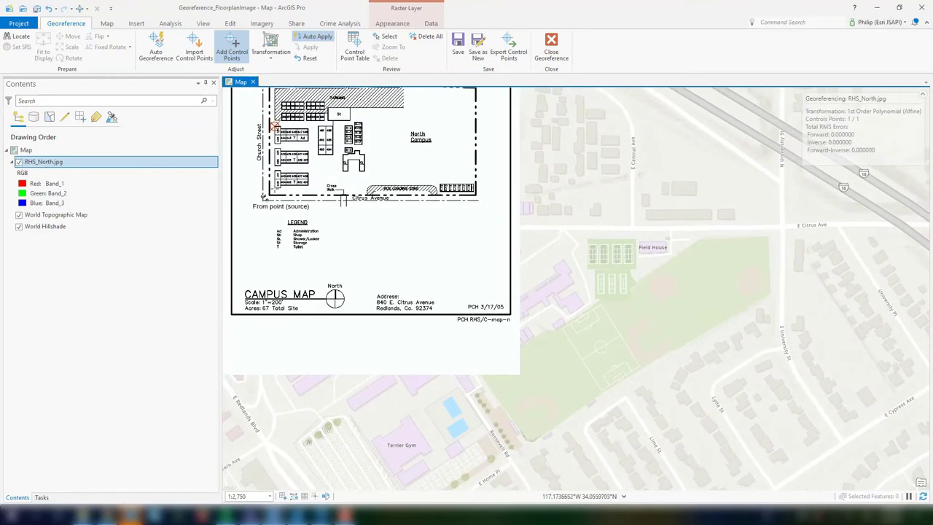
scroll(274, 191, up, 5)
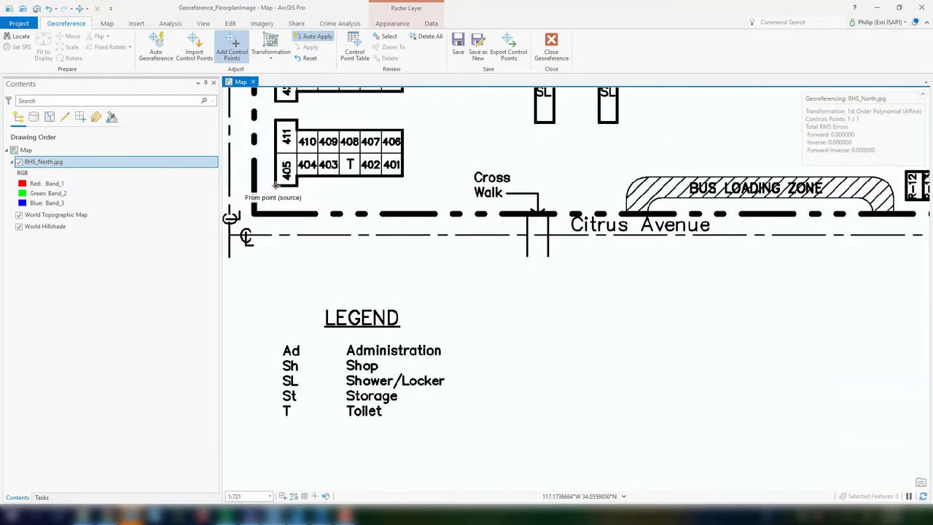
Link the Citrus Avenue corner to its basemap building, toggling the image to compare
click(276, 187)
click(19, 162)
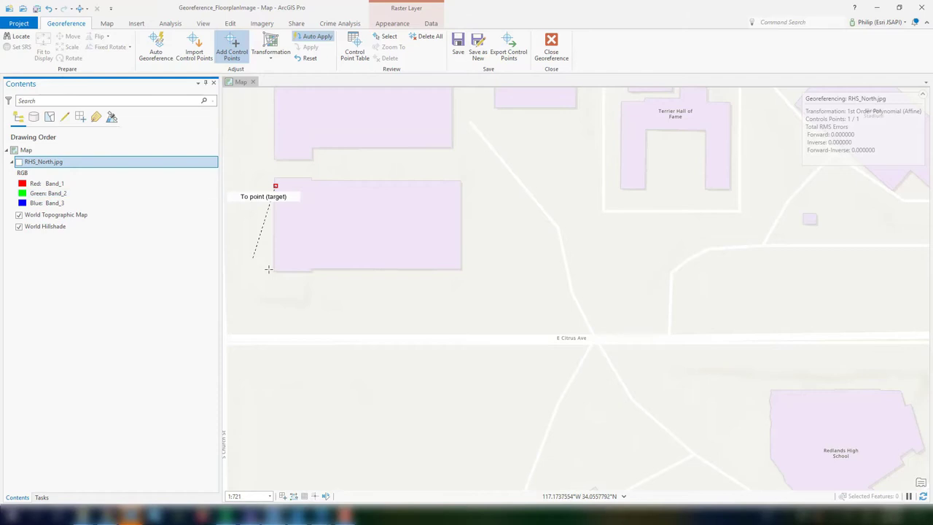
scroll(274, 261, down, 3)
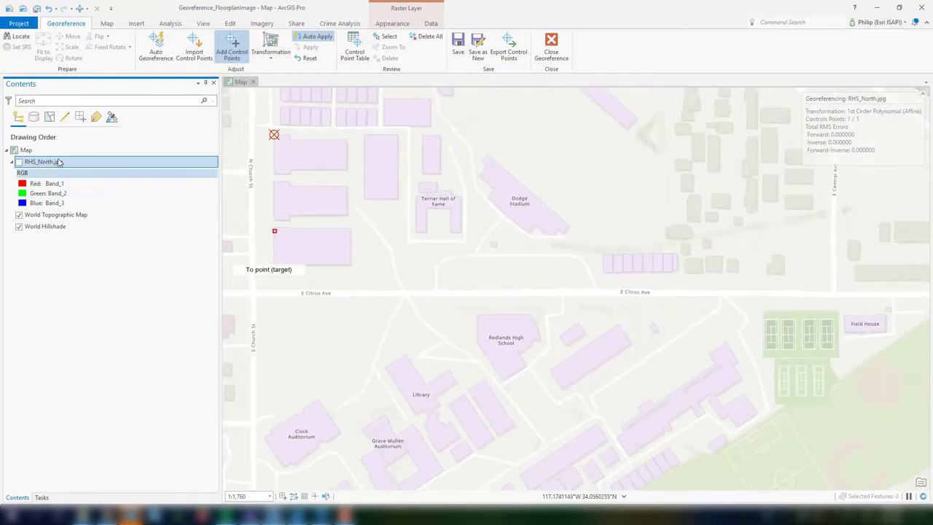
click(19, 162)
click(18, 162)
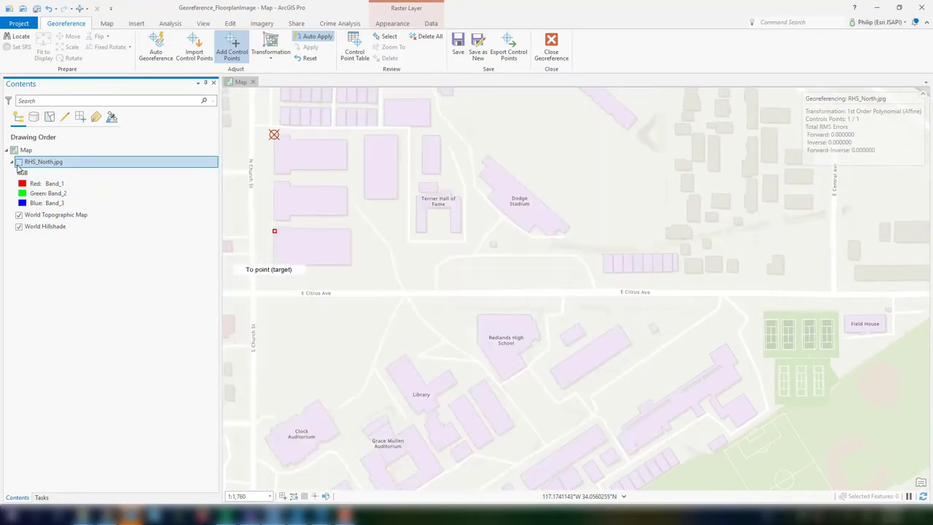
scroll(266, 268, up, 4)
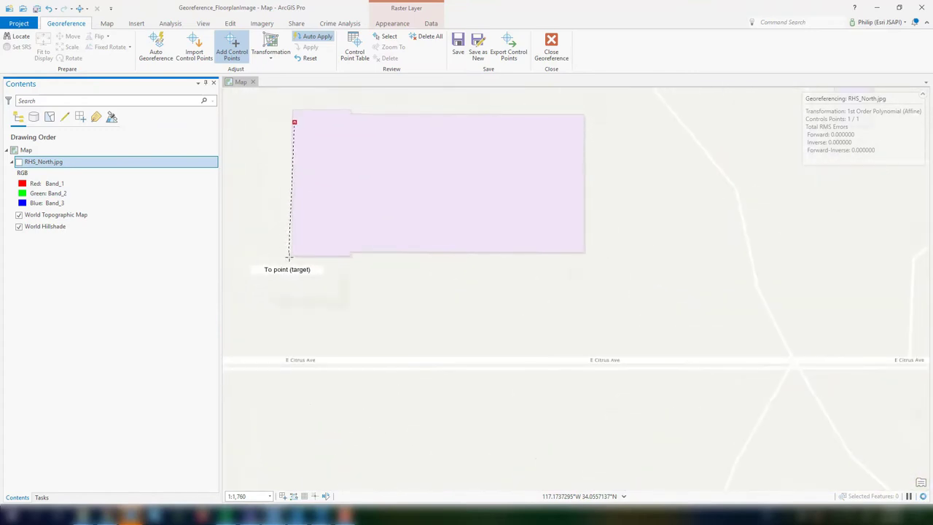
click(292, 255)
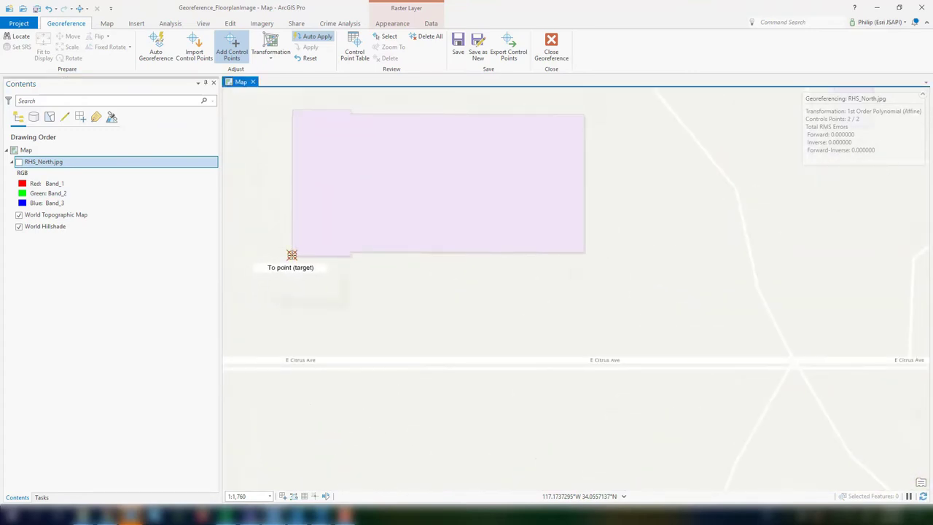
scroll(314, 257, down, 5)
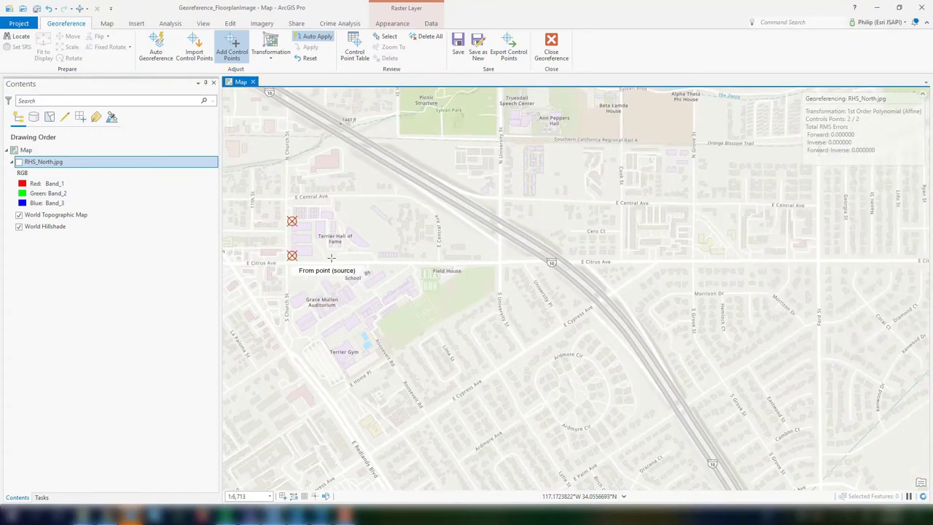
scroll(331, 258, up, 3)
click(19, 162)
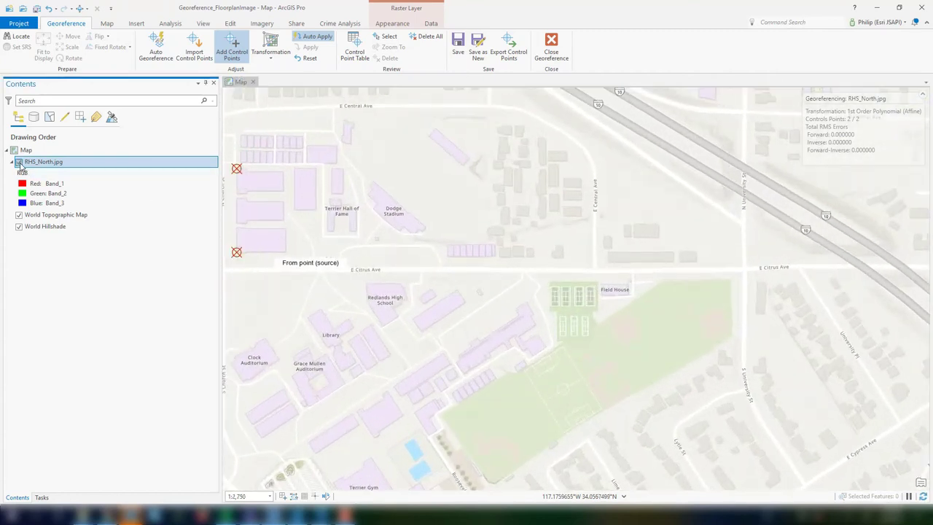
click(19, 161)
click(19, 162)
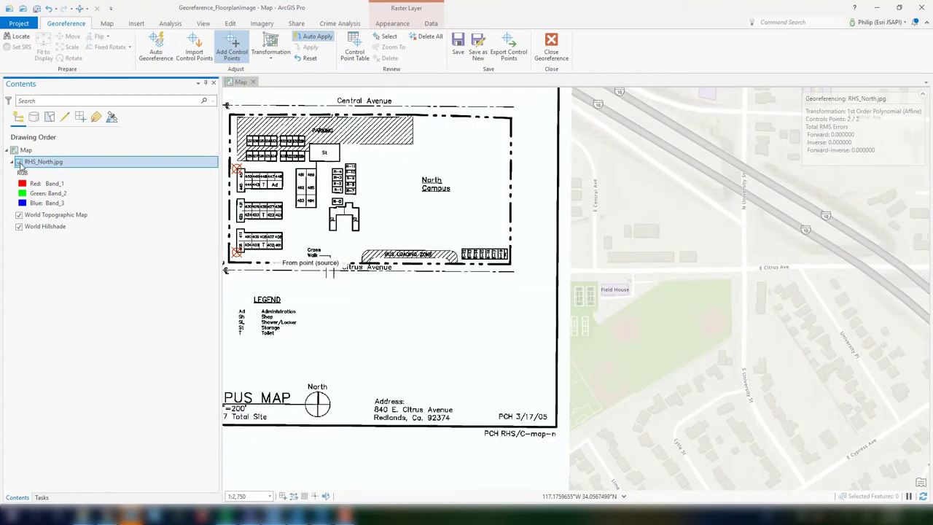
click(19, 162)
click(19, 162)
click(19, 162)
click(19, 162)
click(19, 162)
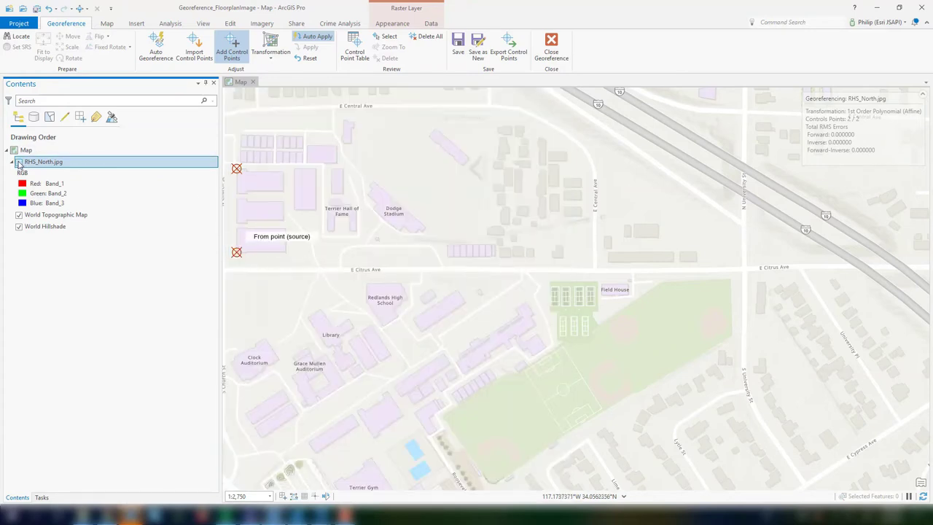
click(19, 162)
scroll(248, 235, up, 5)
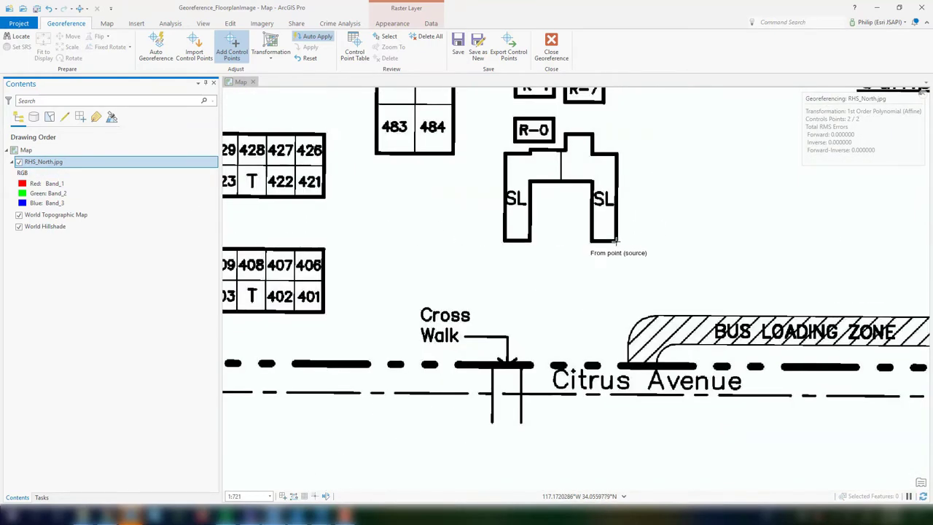
Tie the SL building corner to the matching basemap building and check the overlay
click(616, 242)
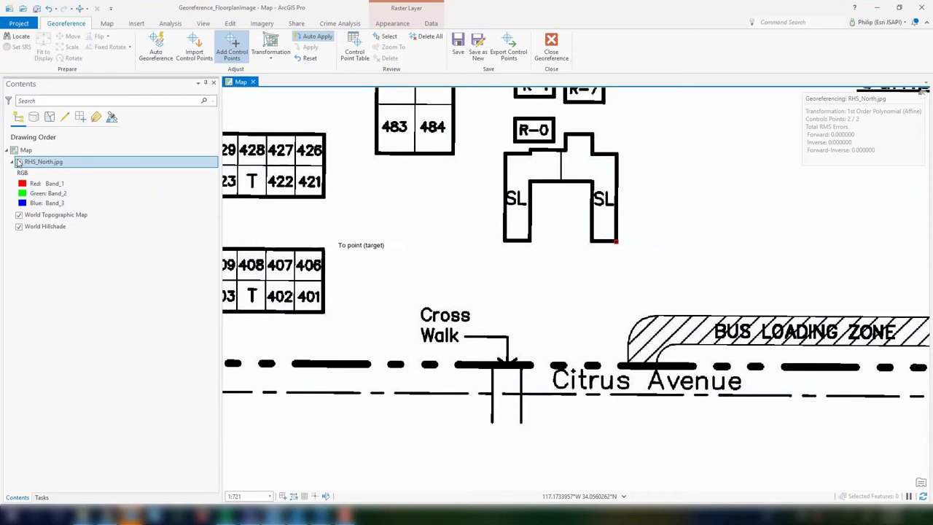
scroll(604, 241, up, 3)
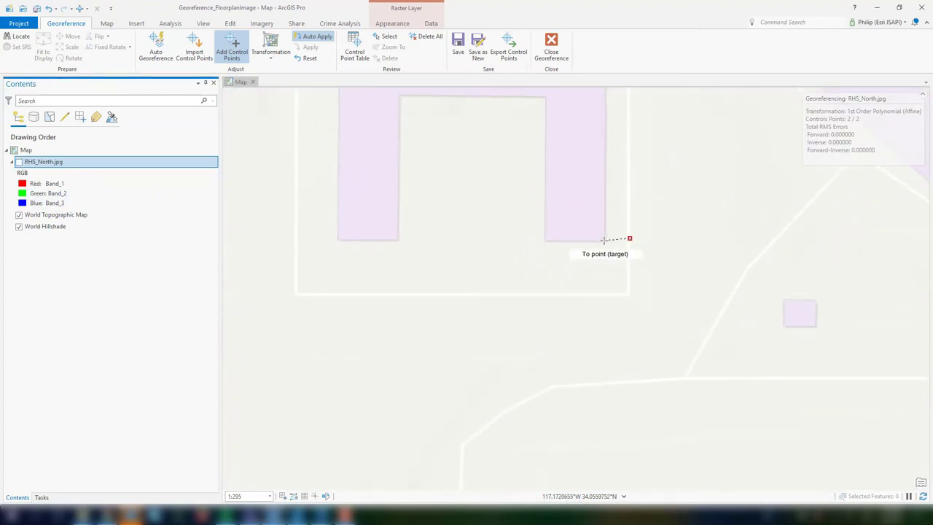
click(604, 241)
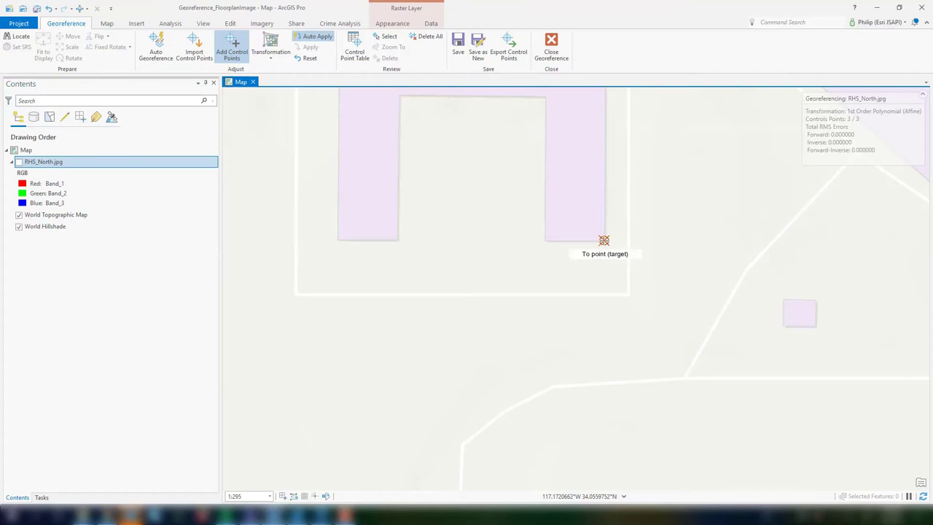
scroll(603, 241, down, 3)
scroll(604, 241, down, 3)
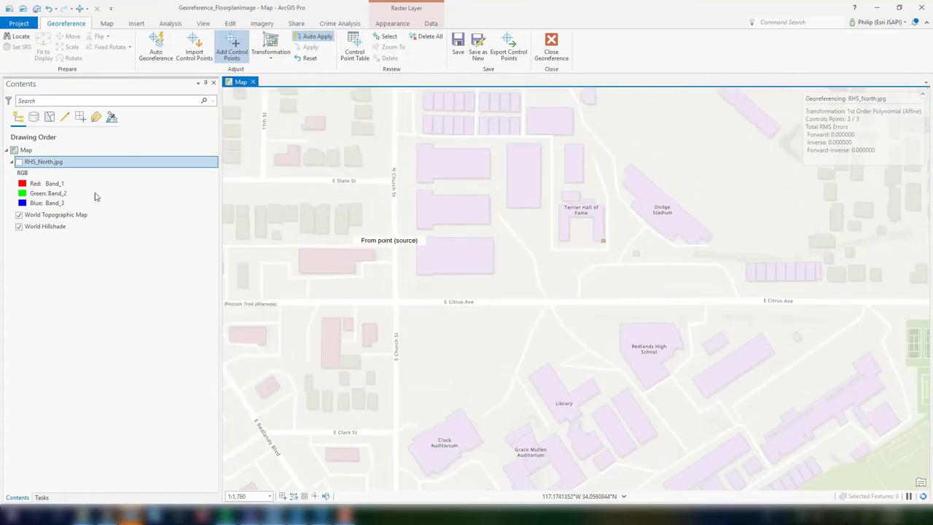
click(19, 163)
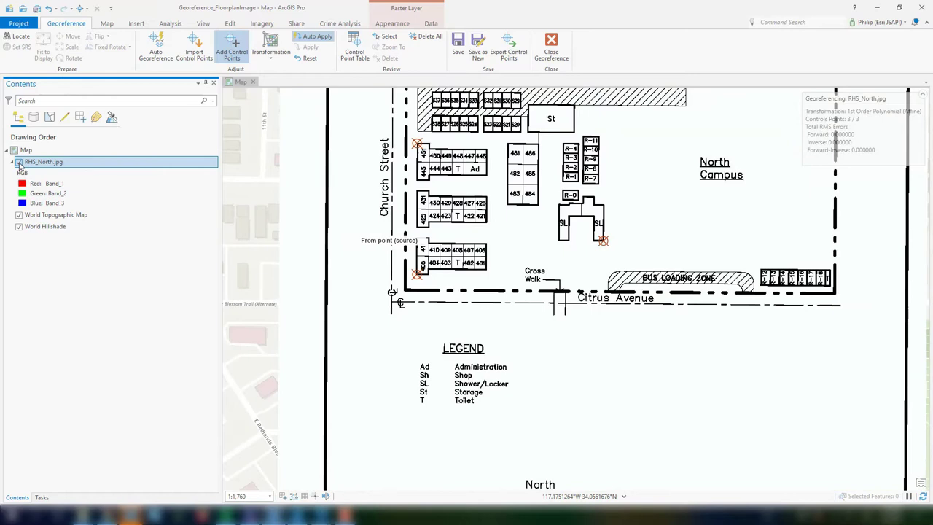
click(18, 163)
click(19, 163)
click(19, 163)
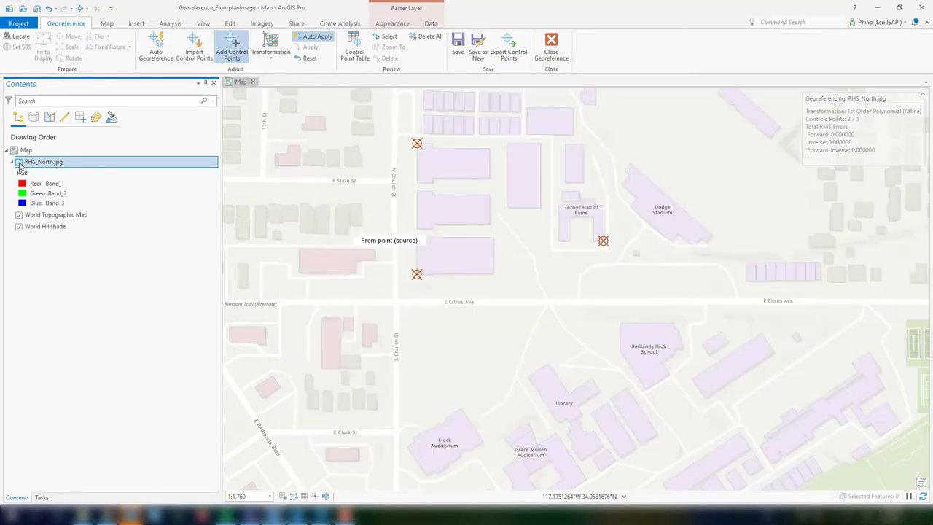
click(18, 163)
click(19, 162)
click(18, 163)
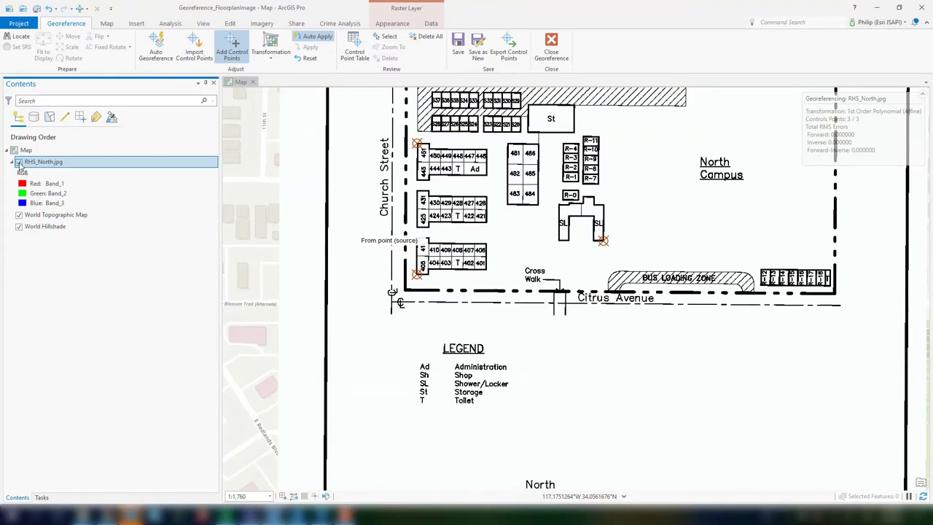
click(19, 162)
click(19, 163)
click(19, 163)
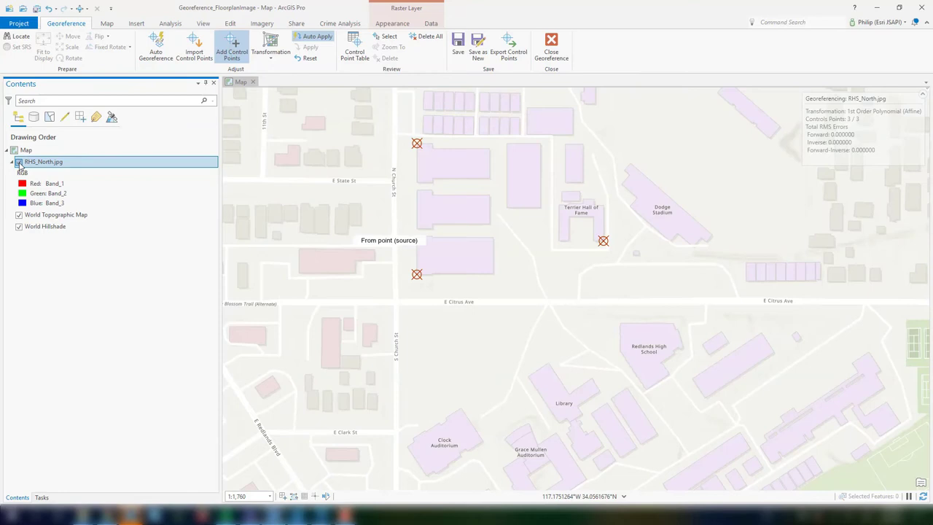
click(19, 163)
click(19, 162)
click(19, 162)
click(19, 162)
click(19, 163)
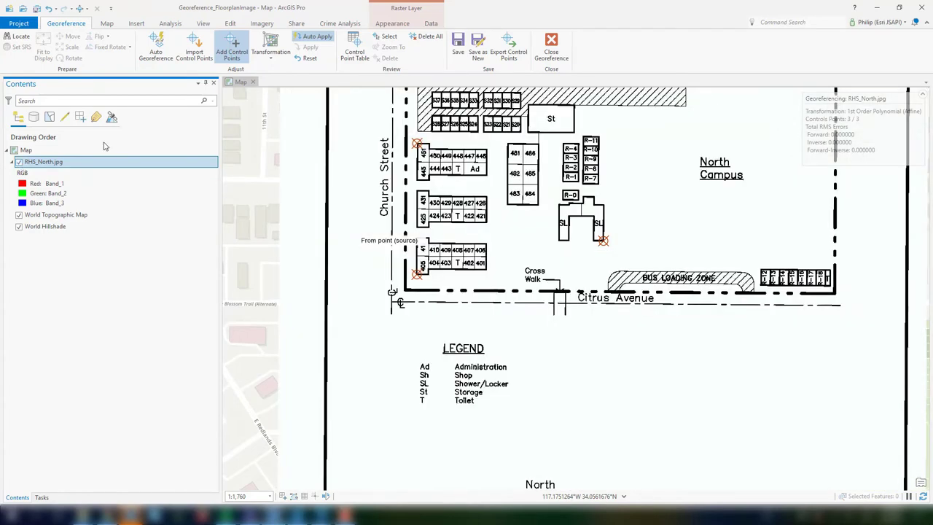
Tie the storage building corner to the basemap, reaching four control points with RMS 0.650309
click(573, 107)
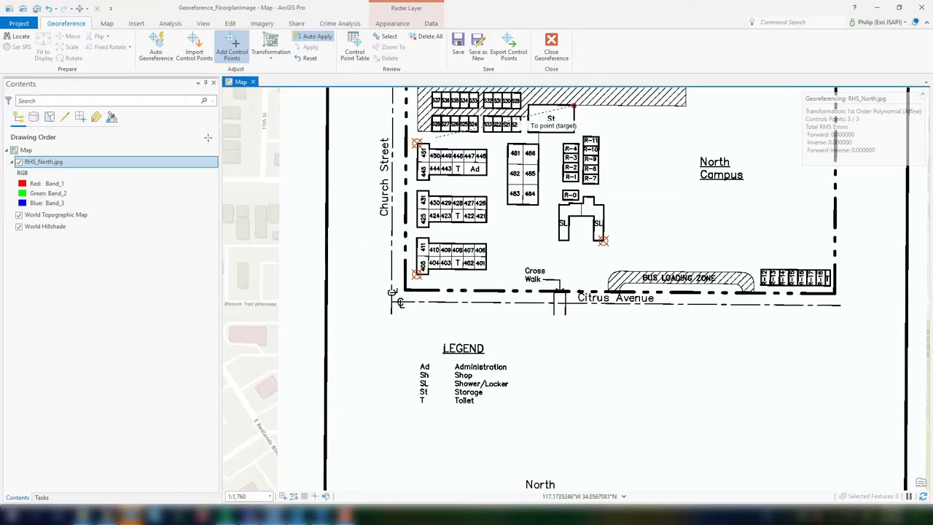
click(19, 162)
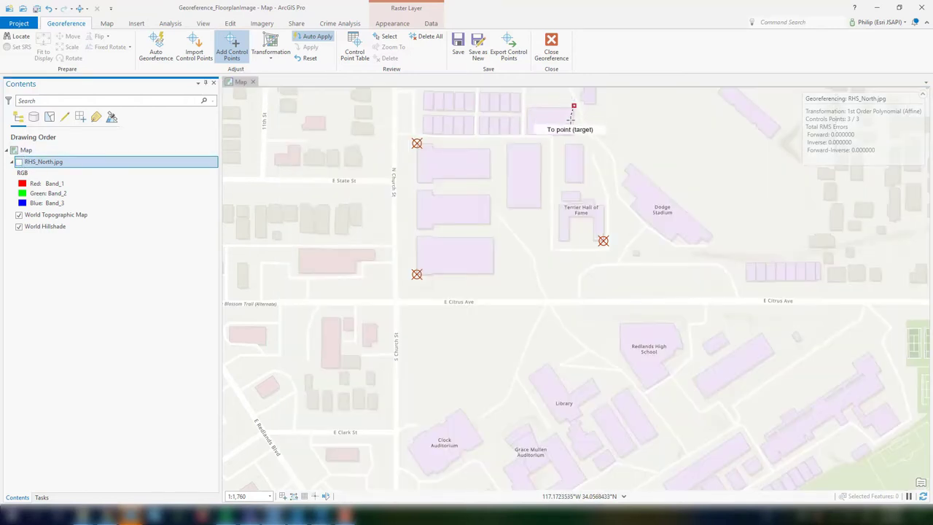
scroll(576, 106, up, 3)
scroll(580, 97, down, 2)
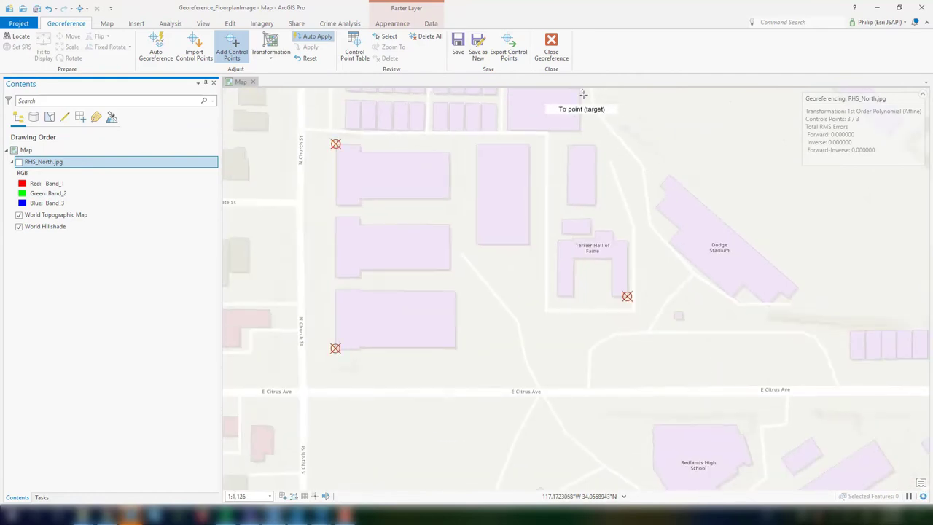
key(Down)
scroll(584, 95, up, 2)
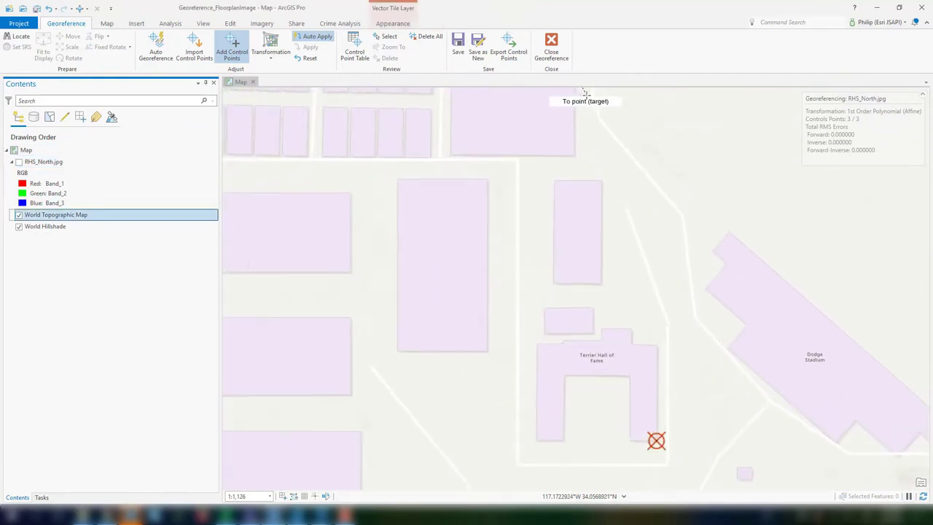
scroll(585, 97, down, 6)
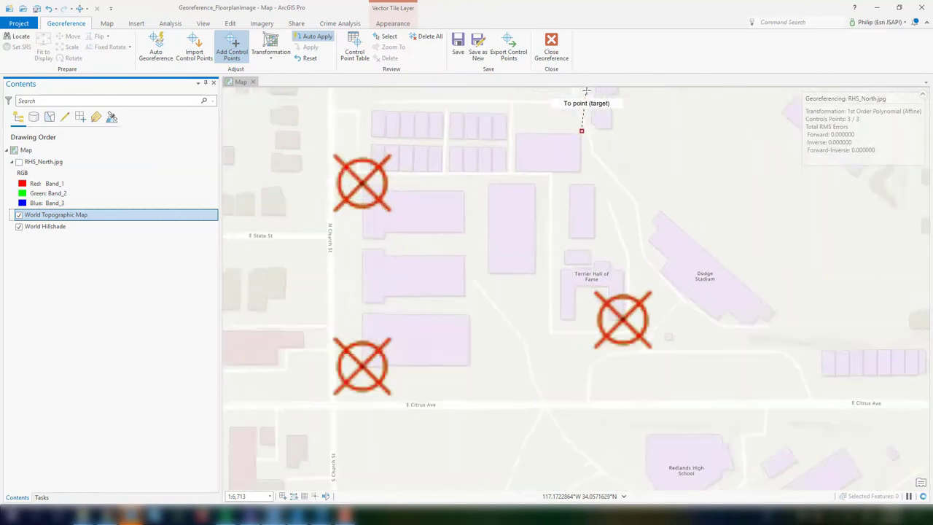
scroll(586, 91, up, 4)
scroll(575, 169, up, 3)
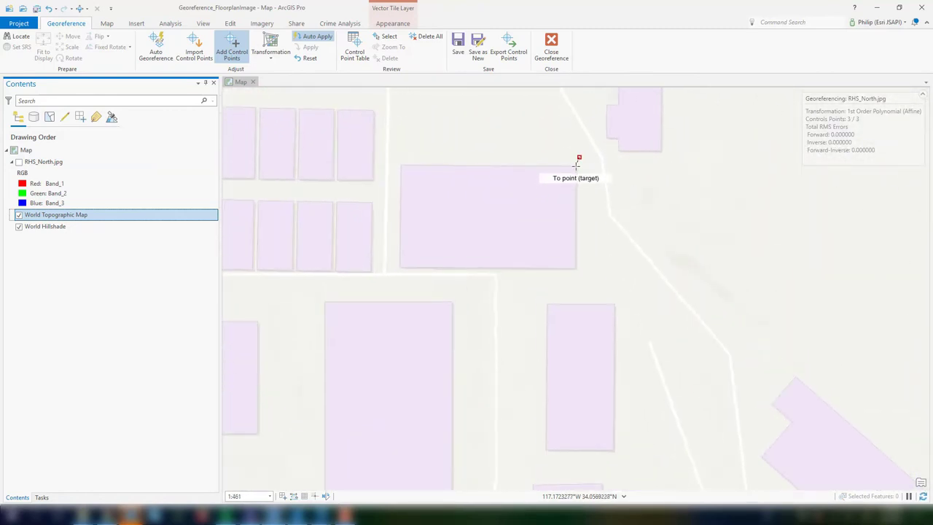
click(576, 165)
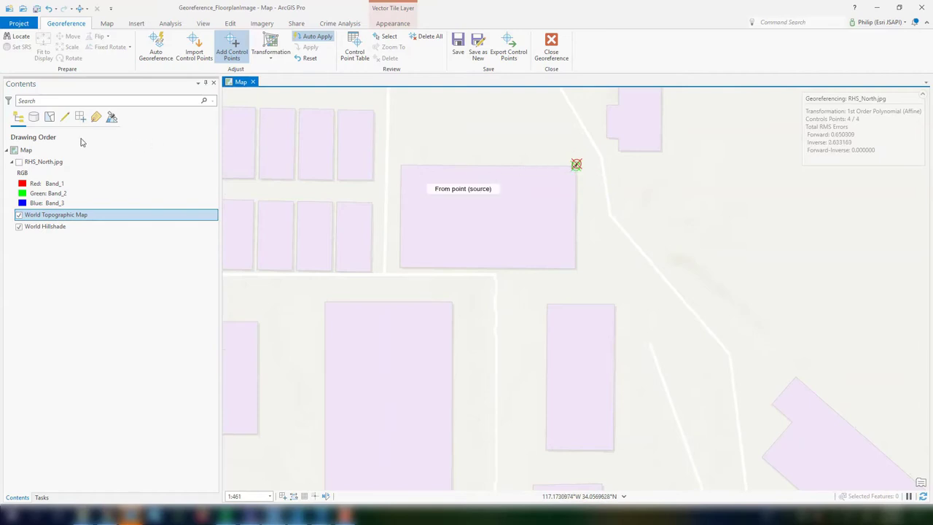
click(19, 163)
click(19, 163)
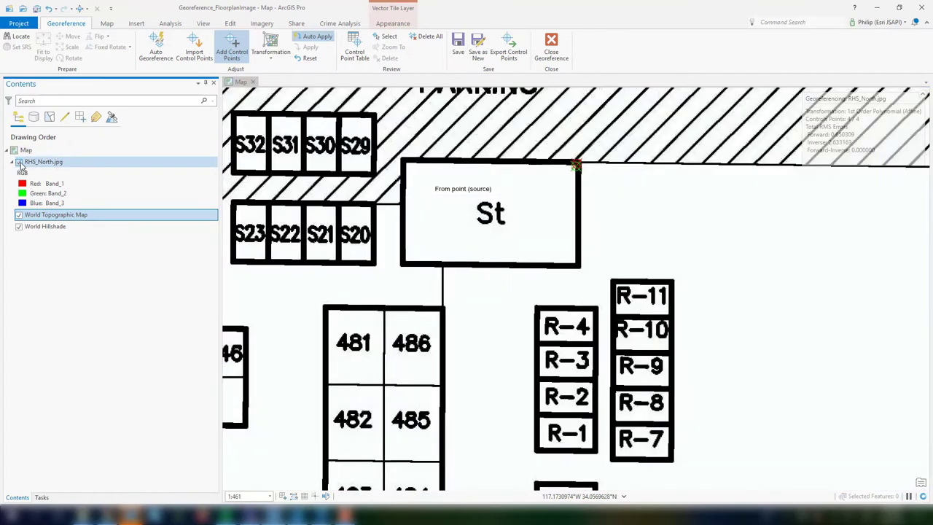
scroll(400, 169, down, 4)
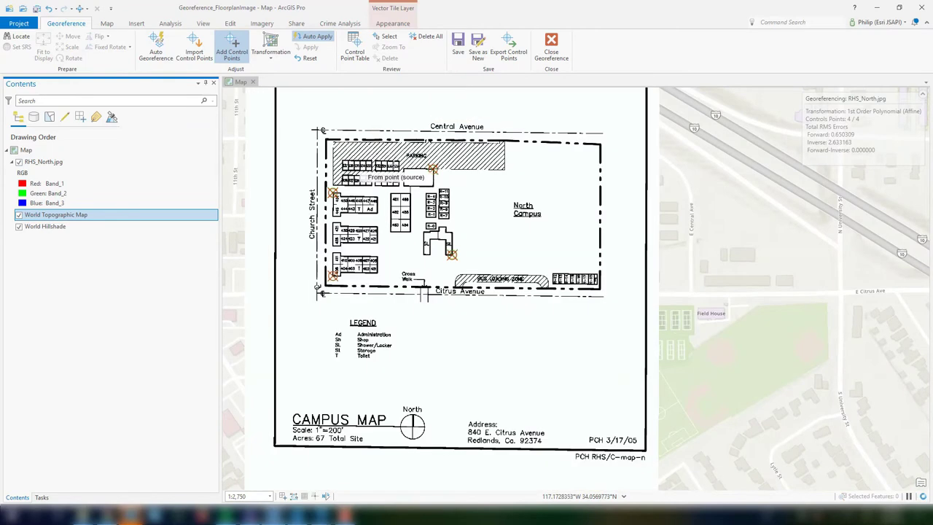
click(19, 163)
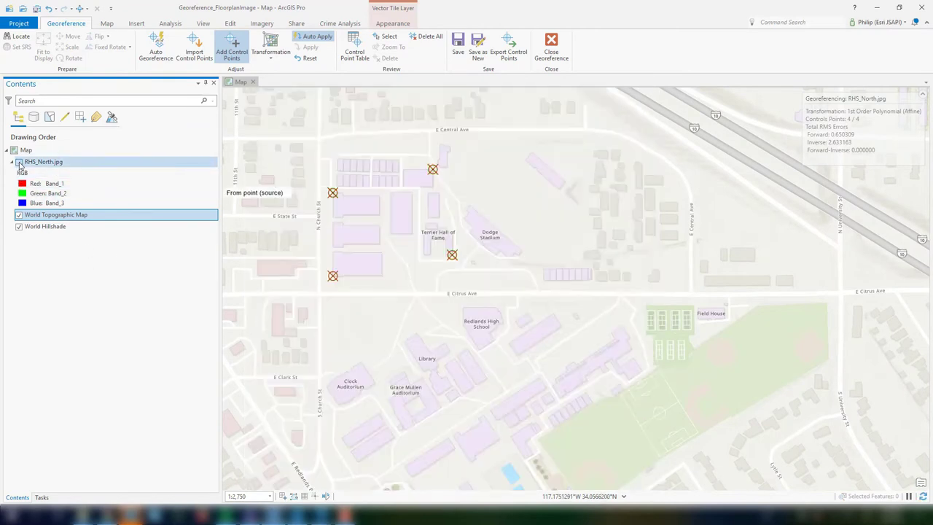
click(19, 162)
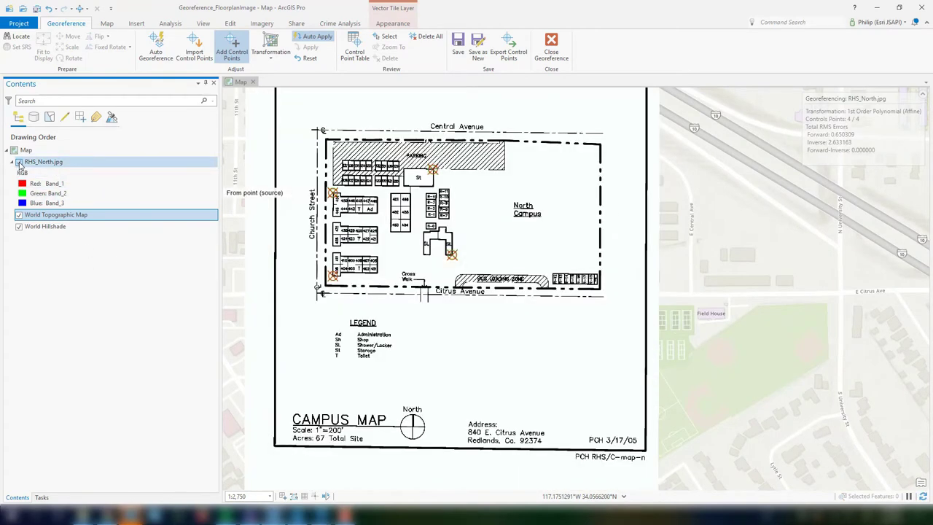
click(19, 163)
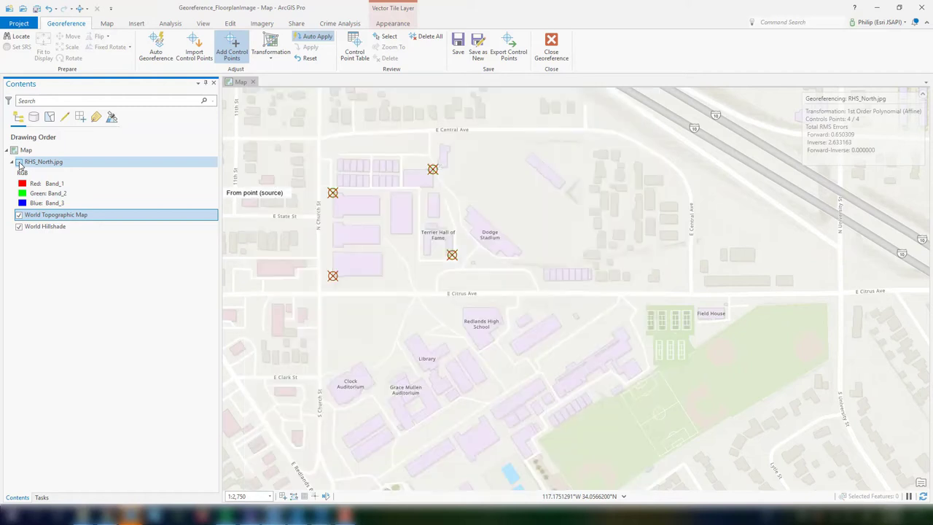
click(19, 163)
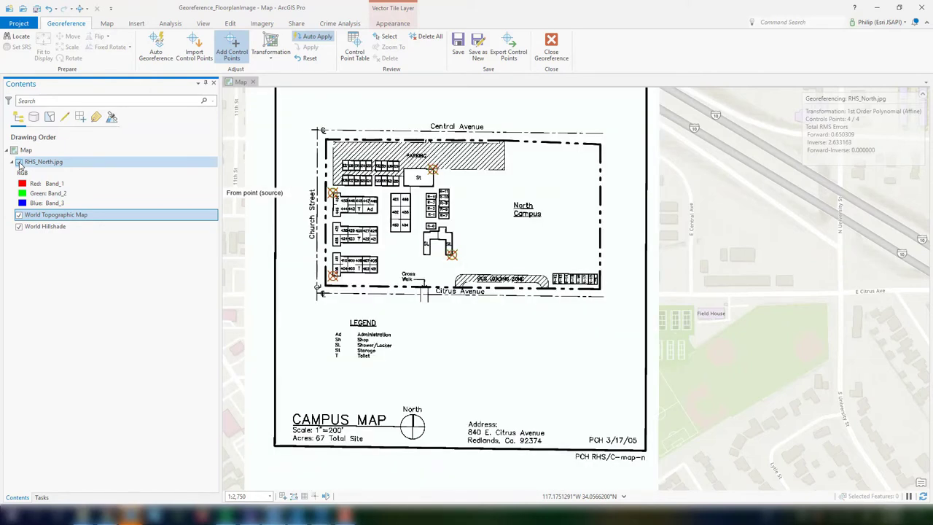
Save the georeferencing, then start sharing the RHS_North.jpg layer as a web layer
click(458, 45)
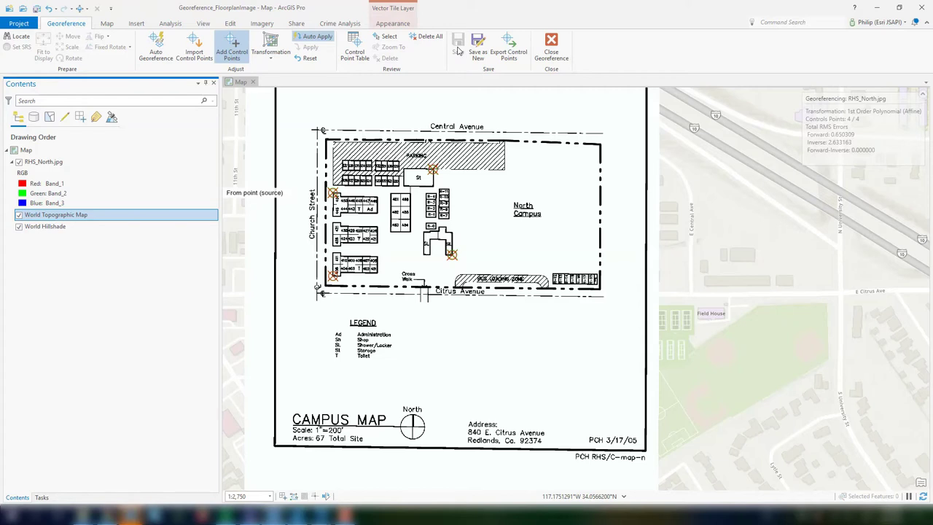
click(50, 162)
right_click(50, 162)
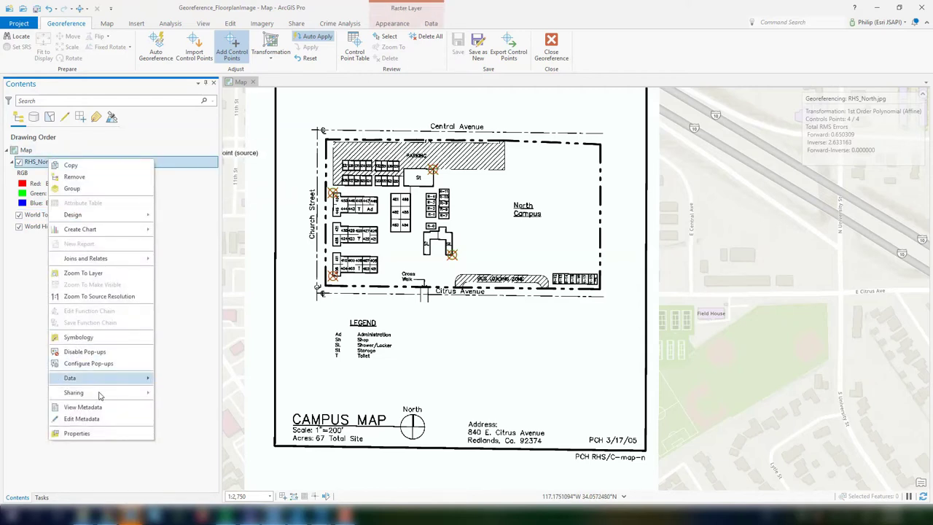
mouse_move(101, 395)
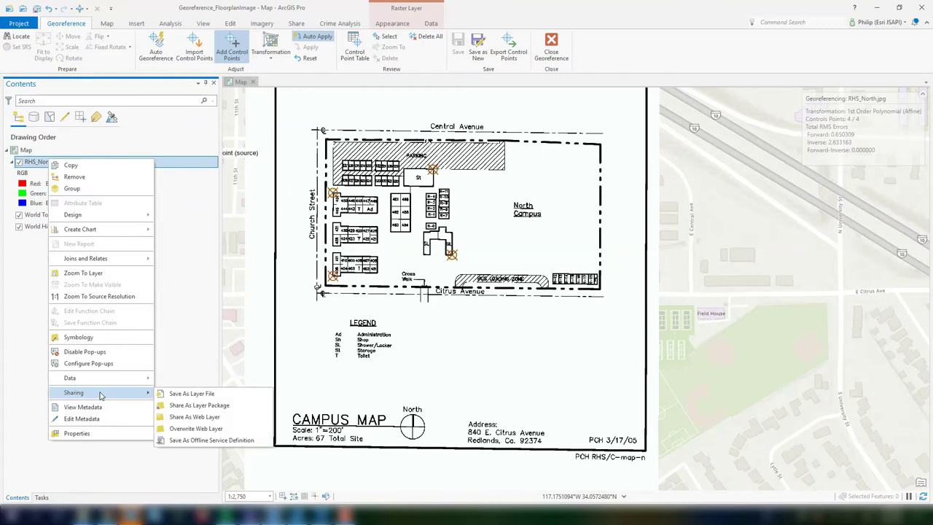
click(214, 418)
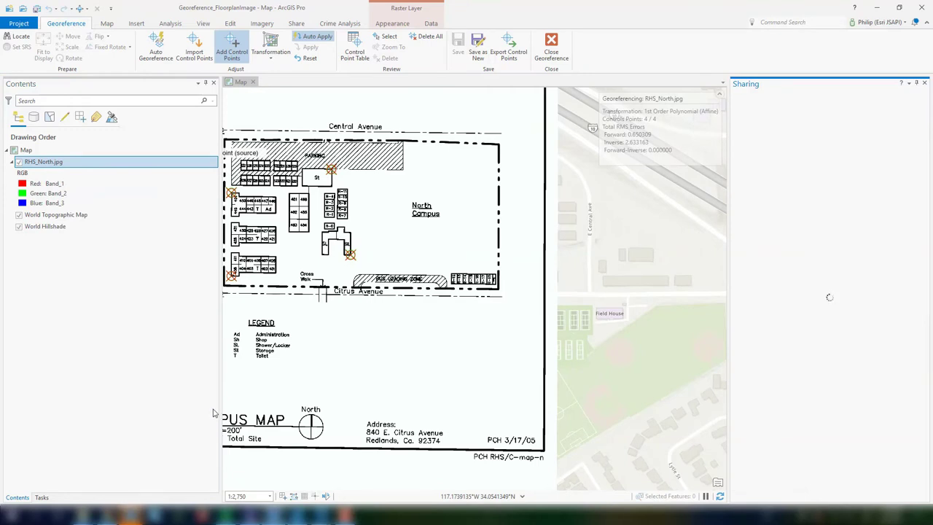
Enter summary 'RHSNorth Campus Georeferenced' and tags School, Georef and Floorplans
click(784, 181)
text(RHS)
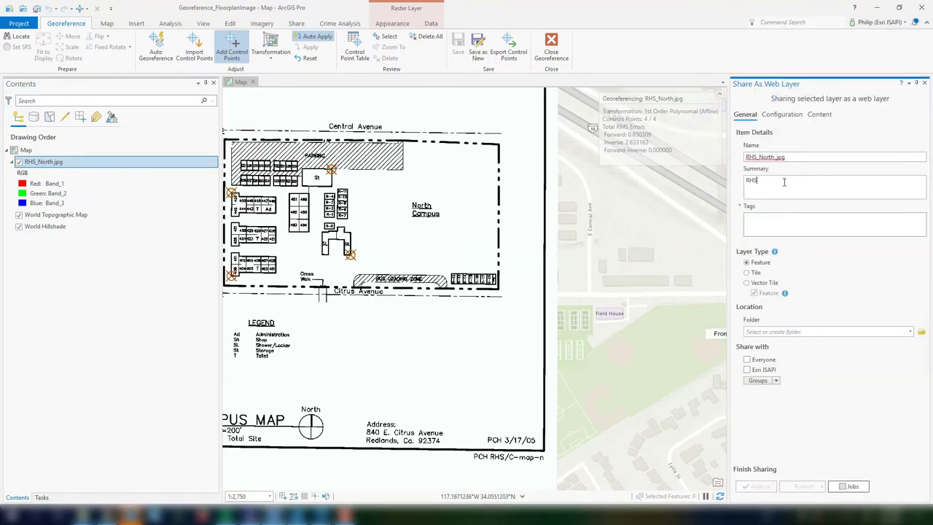
text(North Campus Georeferenced)
key(Tab)
text(School)
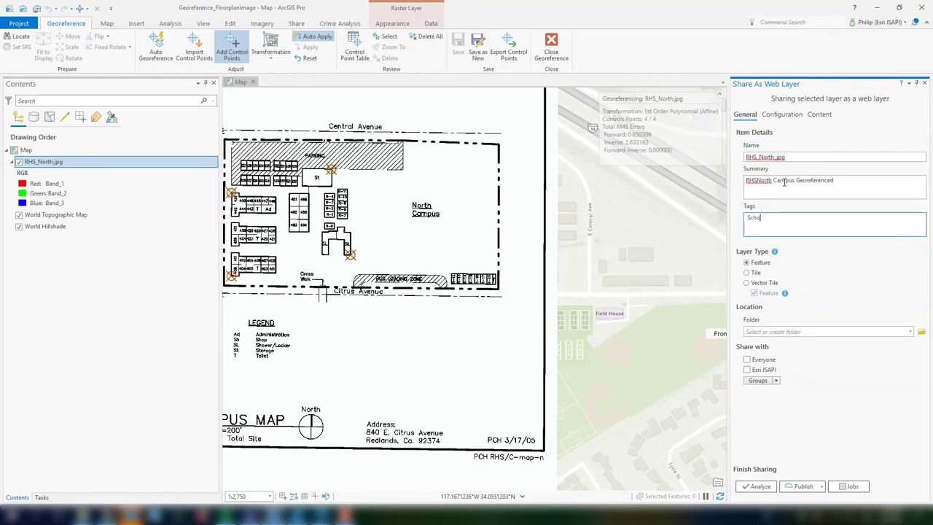
key(Return)
text(Georef)
key(Return)
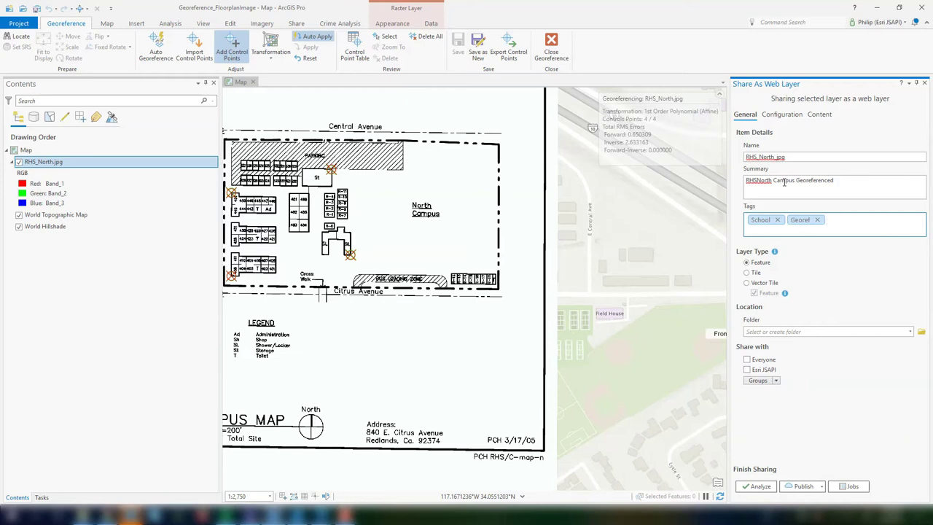
text(Floorplans)
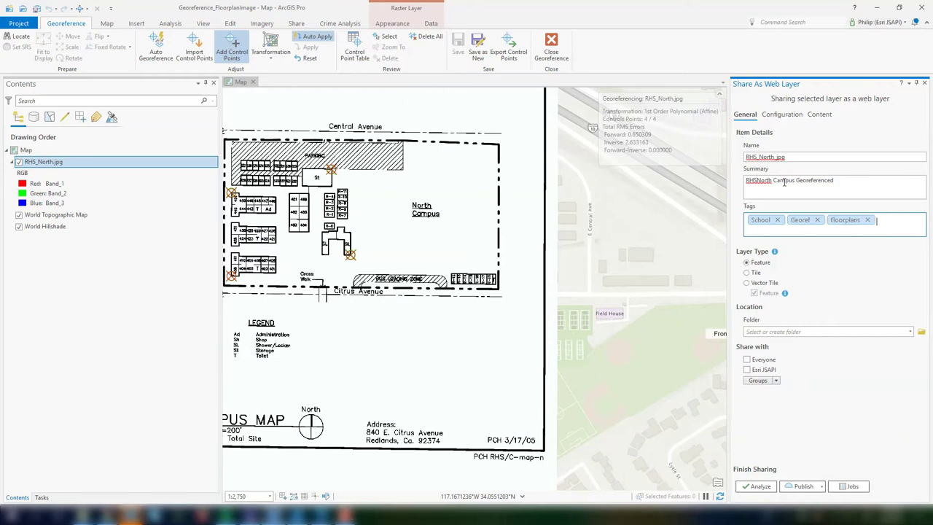
Set the layer type to Tile, analyze for problems, and publish the web layer
click(747, 272)
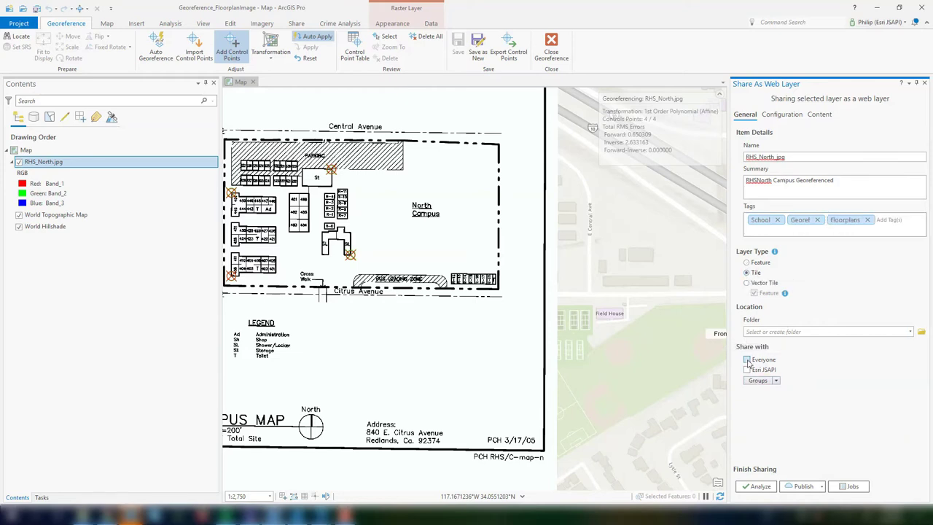
click(758, 486)
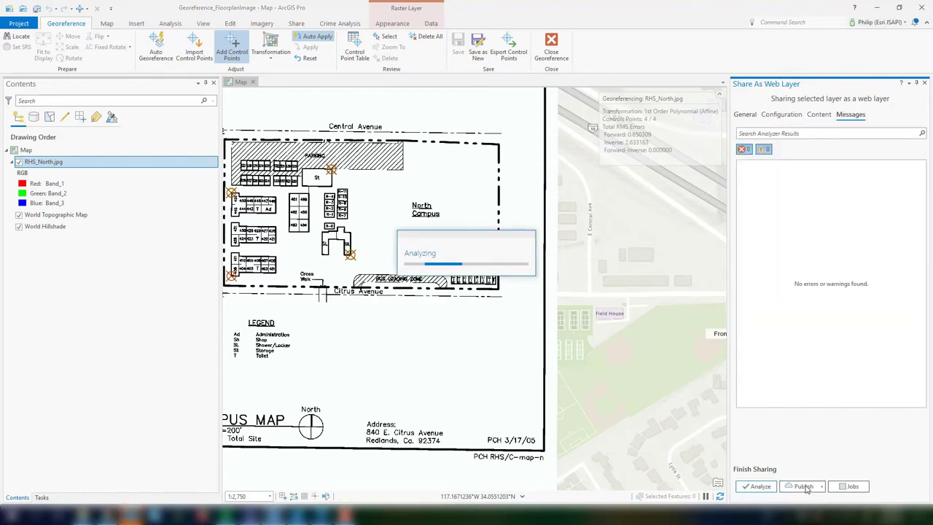
click(804, 486)
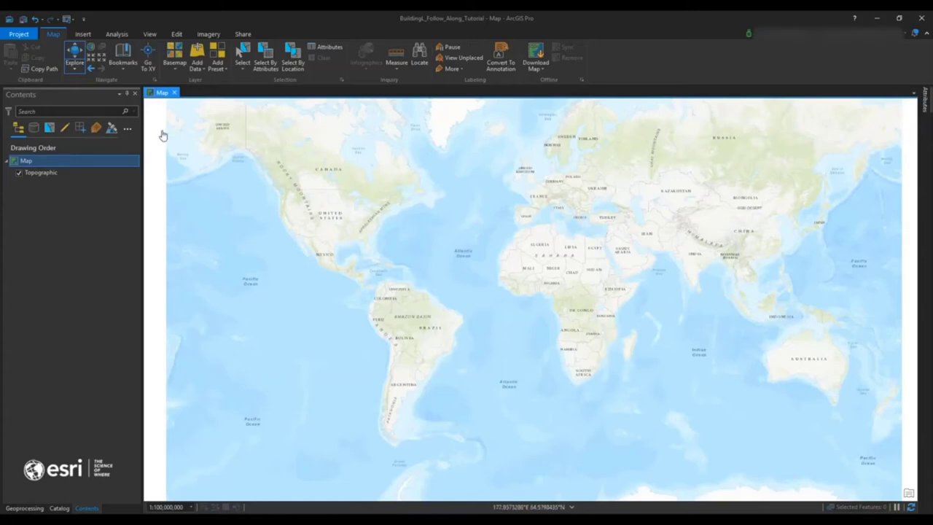
Reproject the map to NAD 1983 (2011) StatePlane California V FIPS 0405 (Meters) via Map Properties
right_click(108, 161)
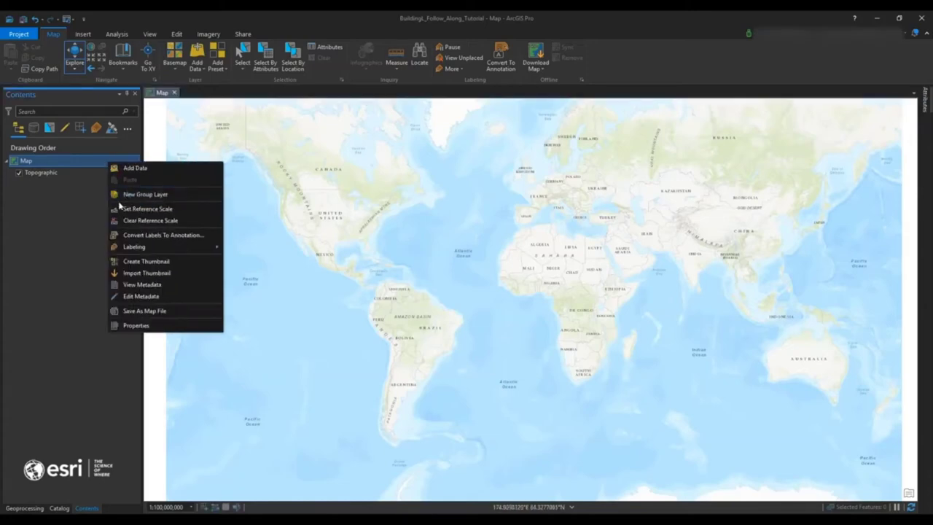
click(160, 325)
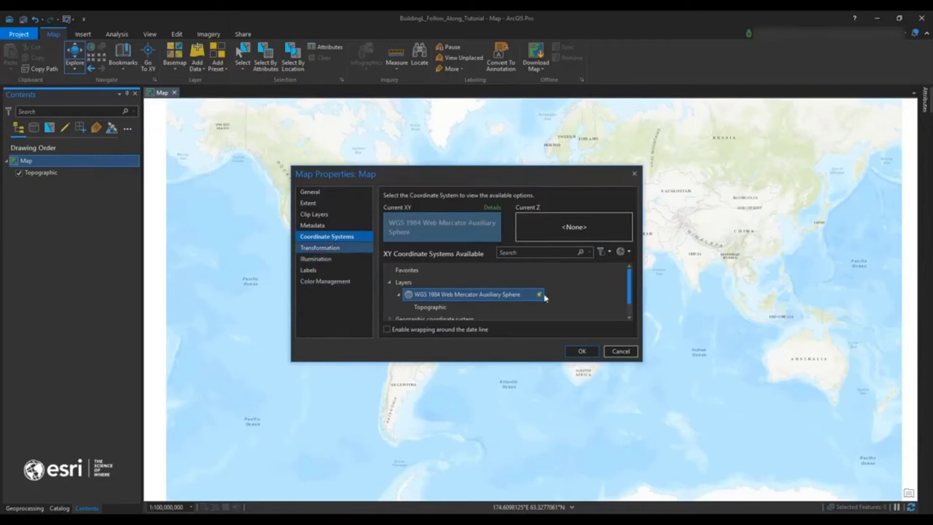
scroll(628, 299, down, 1)
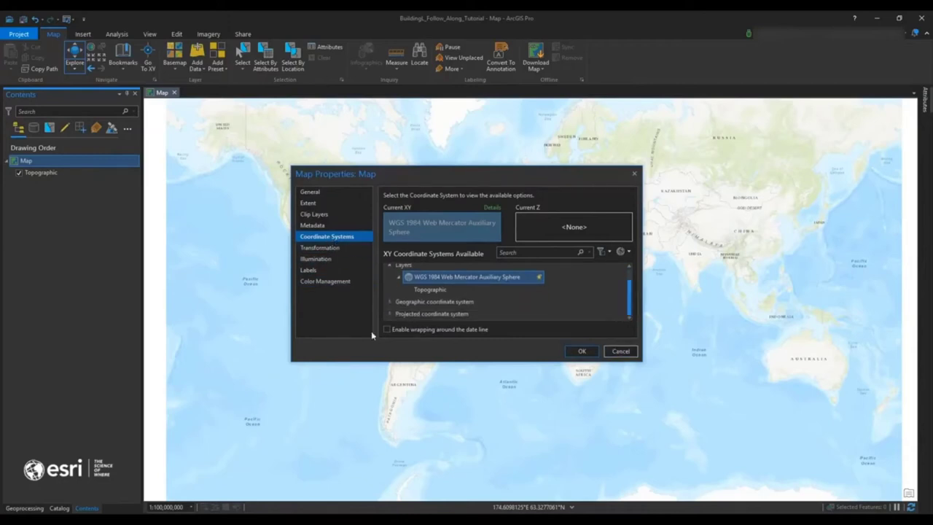
click(390, 315)
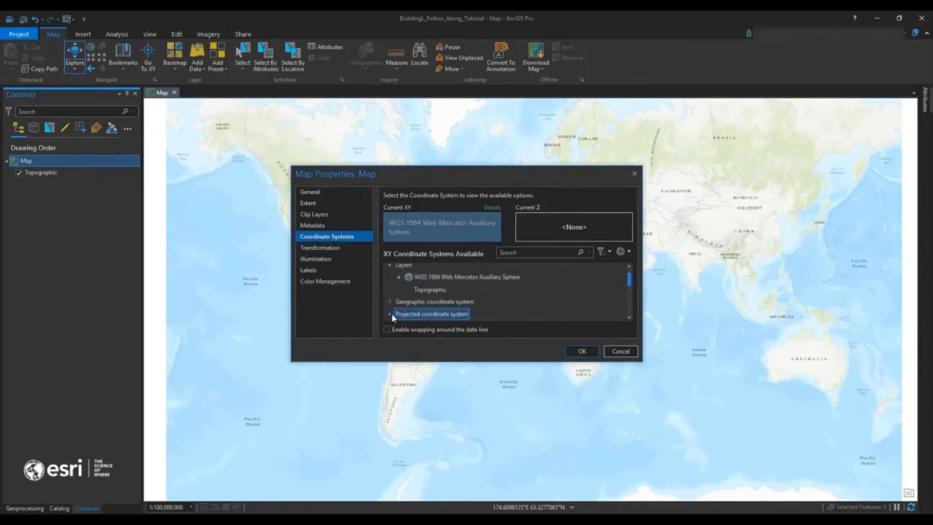
drag(629, 283, 629, 304)
double_click(426, 299)
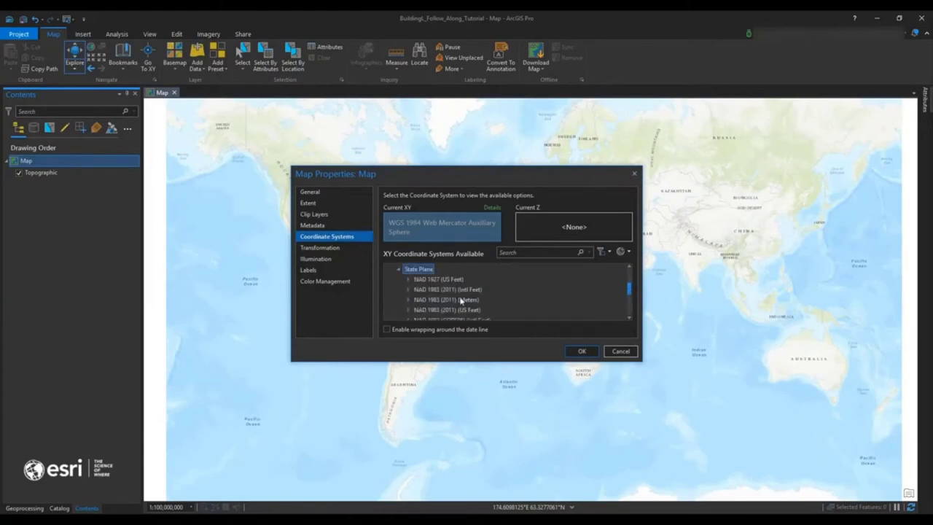
double_click(411, 301)
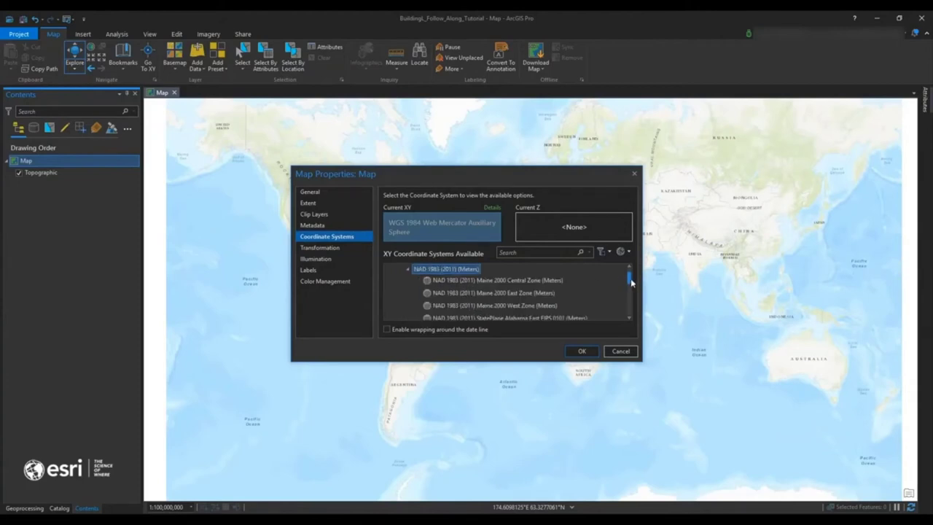
drag(631, 283, 631, 287)
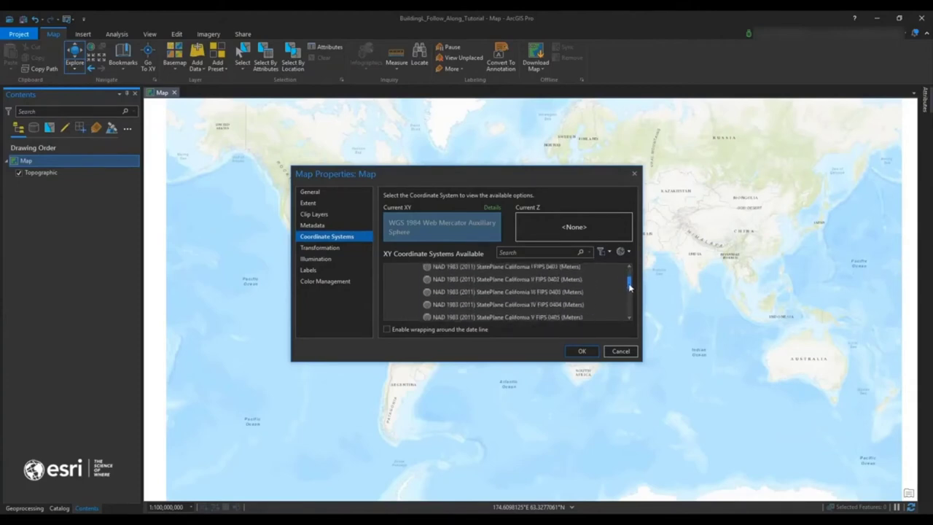
click(559, 320)
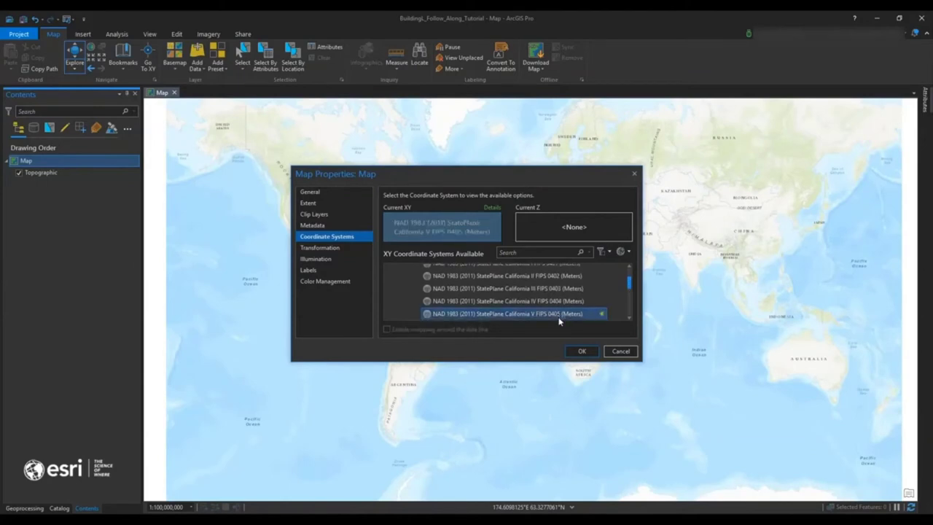
click(590, 353)
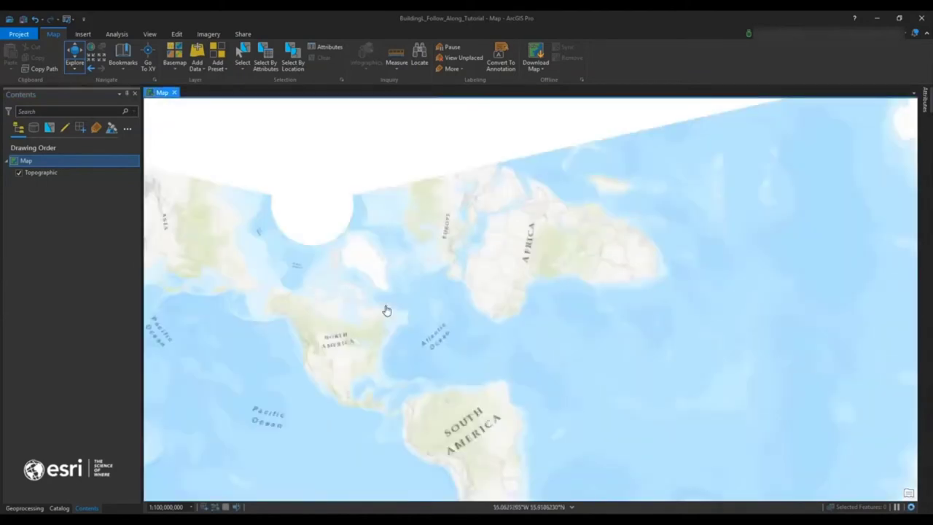
drag(271, 324, 496, 154)
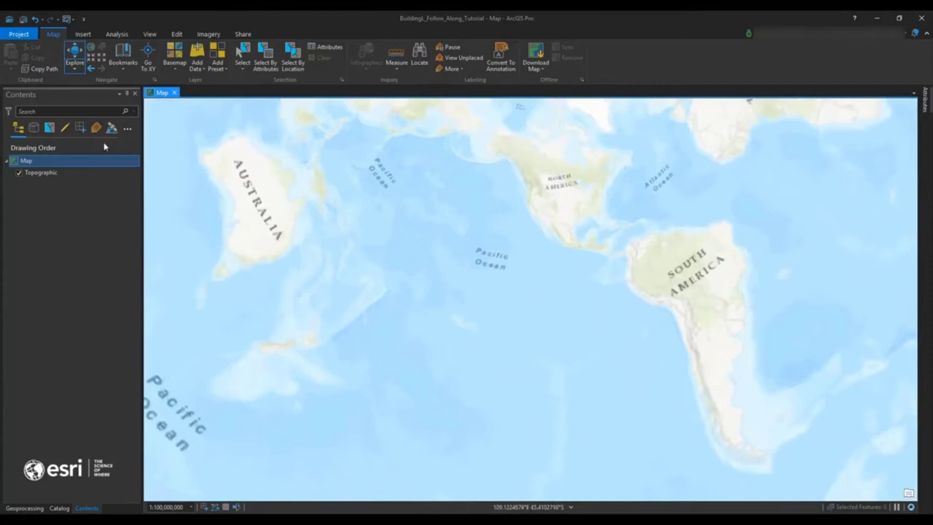
Add the Bldg_L_1.dwg CAD floor plan to the map
click(197, 67)
click(244, 98)
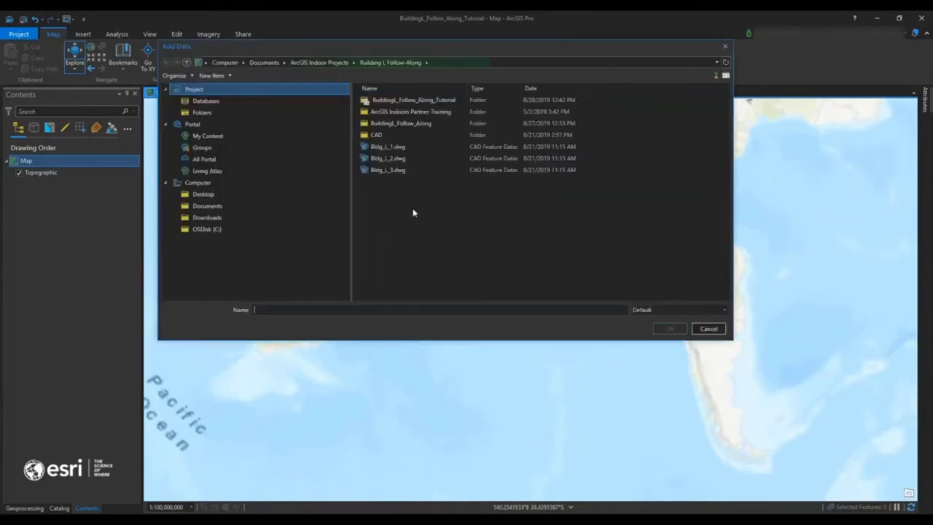
click(392, 148)
ctrl+click(388, 170)
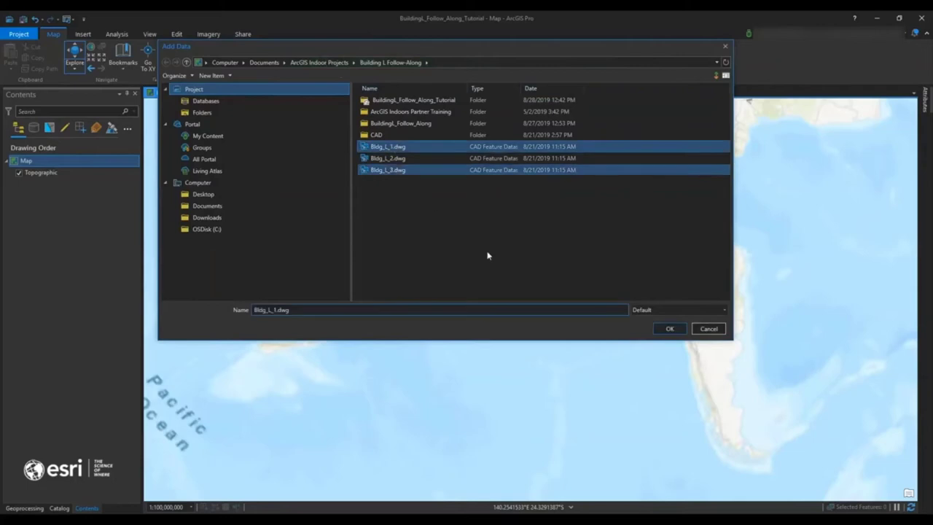
click(665, 329)
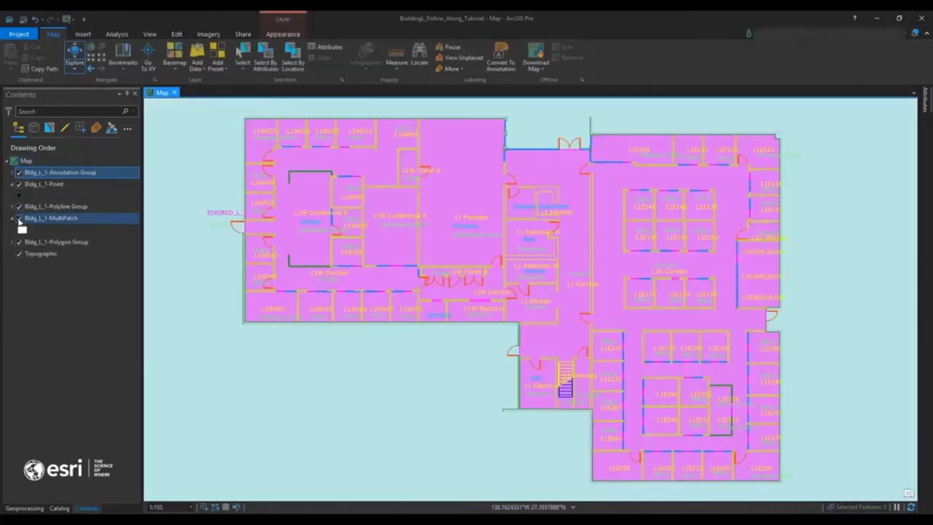
Expand the Polyline Group and select Bldg_L_1-Polyline to manage it as a CAD layer
click(13, 208)
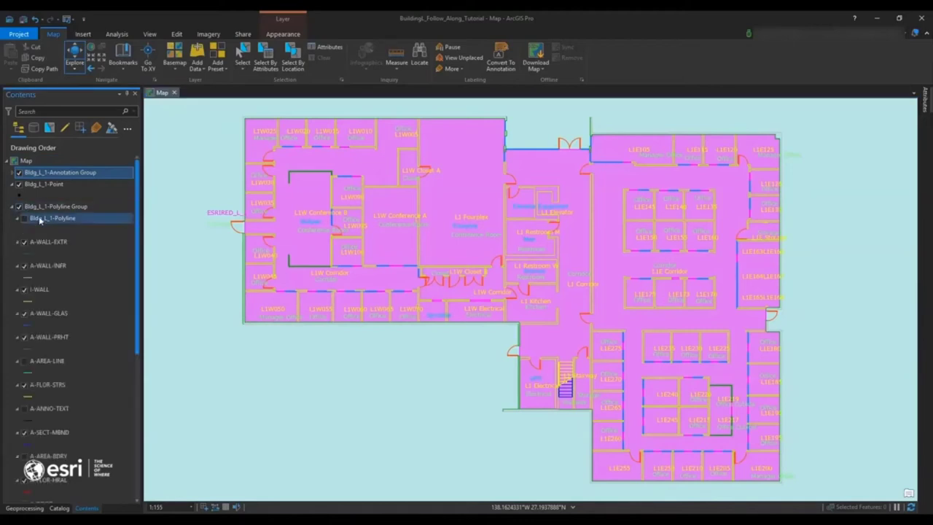
click(44, 218)
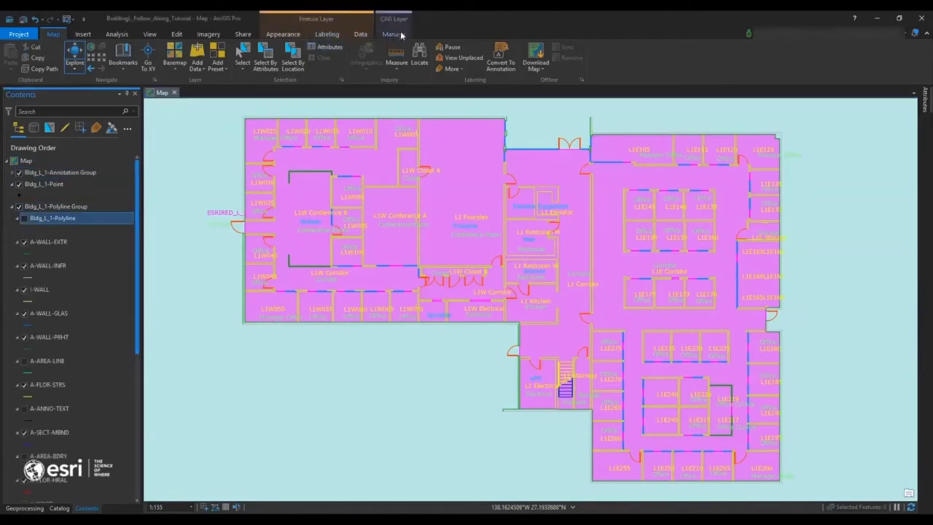
click(391, 34)
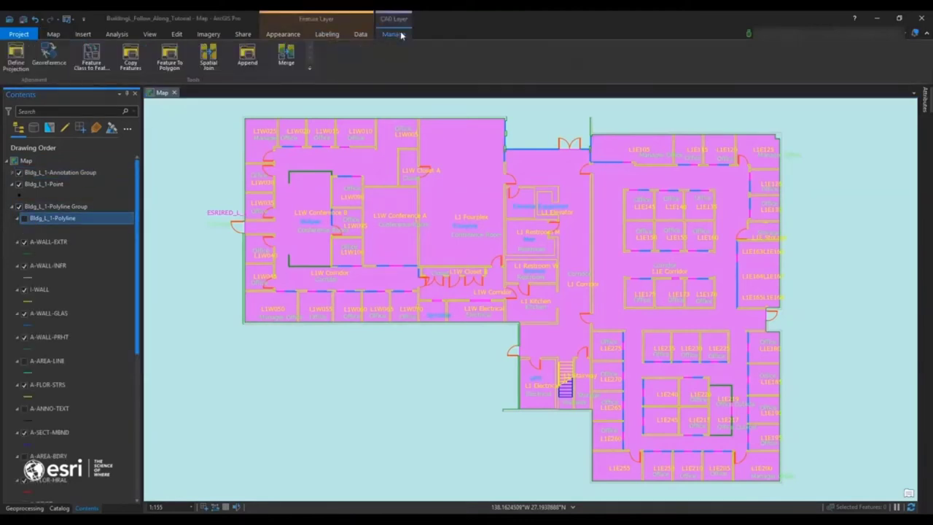
Assign Bldg_L_1-Polyline the StatePlane California V coordinate system, then start georeferencing it
click(16, 57)
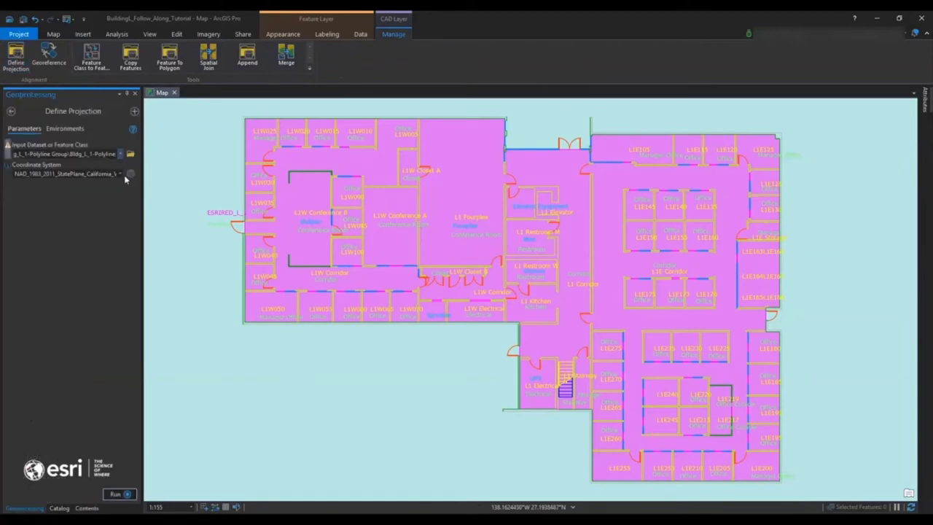
click(119, 175)
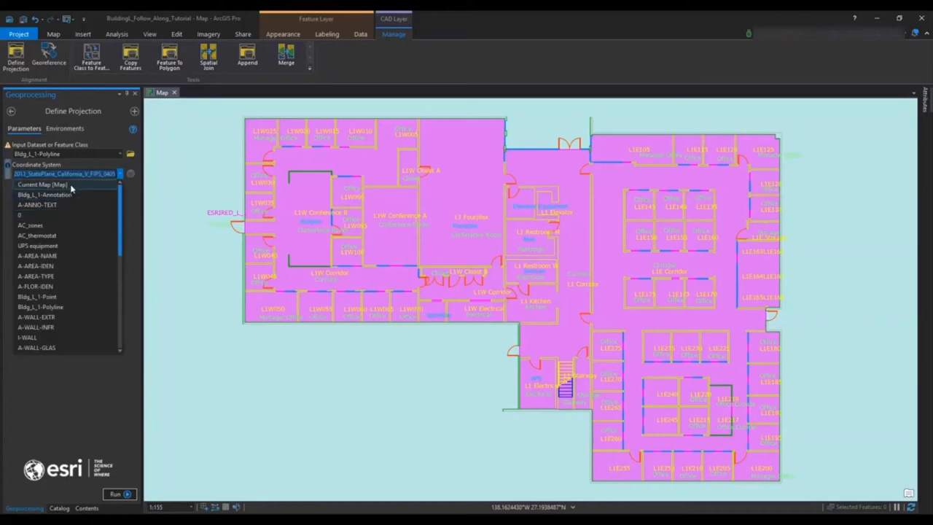
click(71, 185)
click(119, 494)
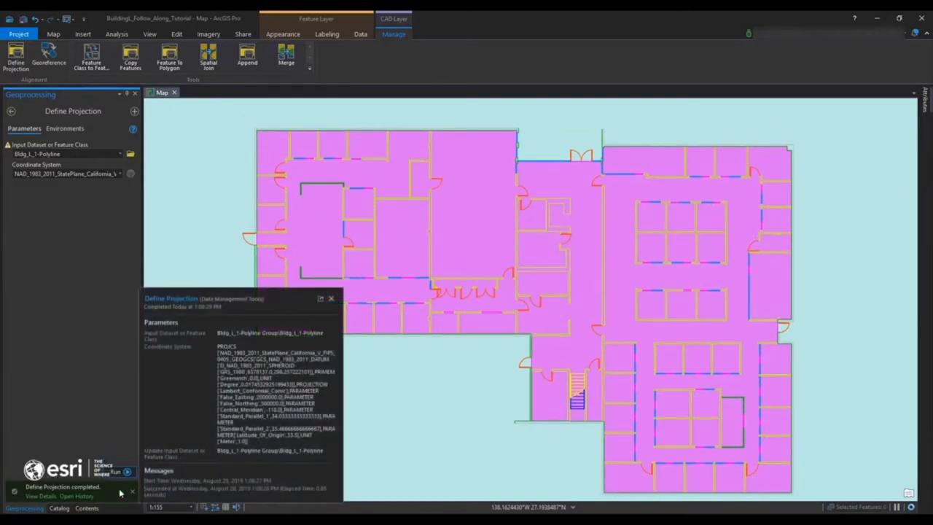
click(51, 61)
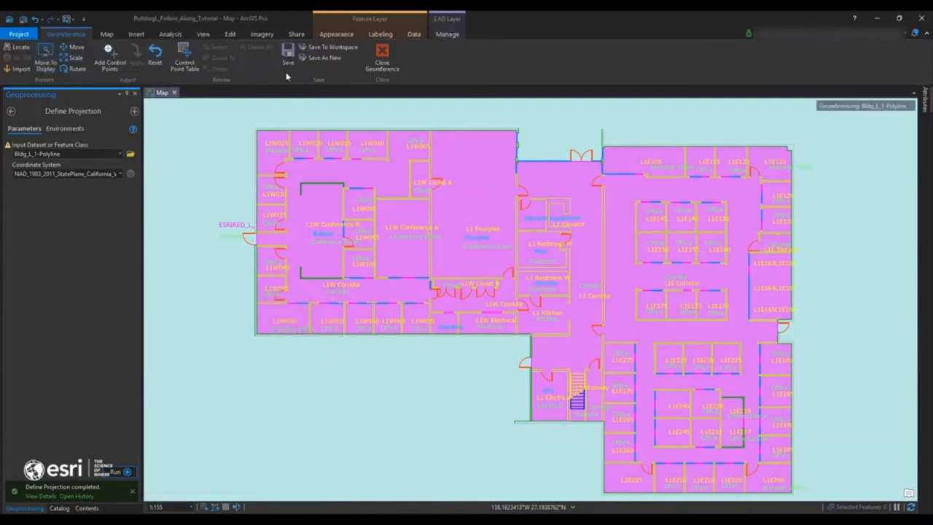
Locate 'Redlands, CA, USA' and zoom in on the Esri campus around Bldg L
click(107, 34)
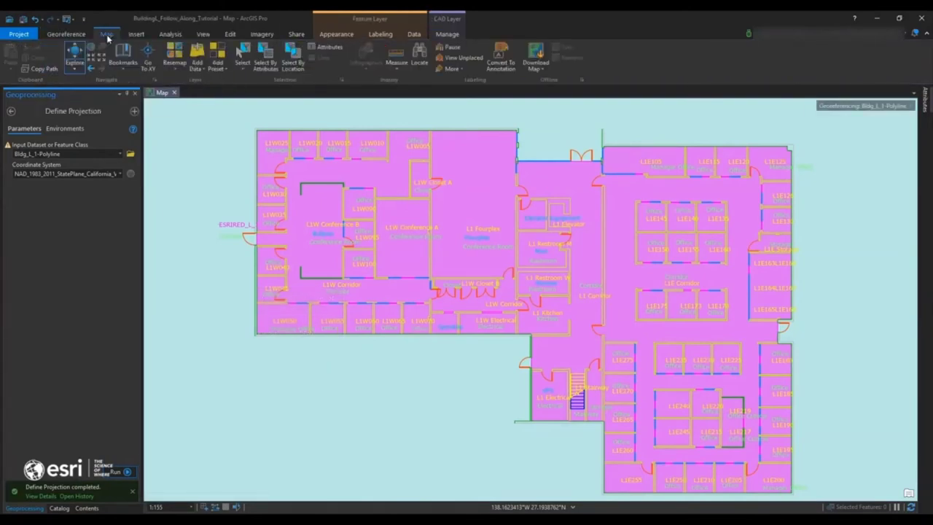
click(420, 56)
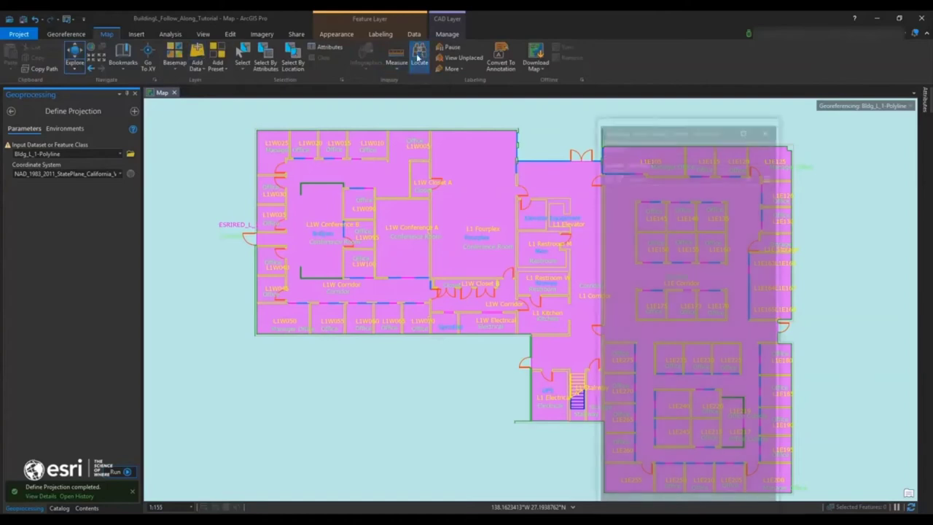
text(Redlands)
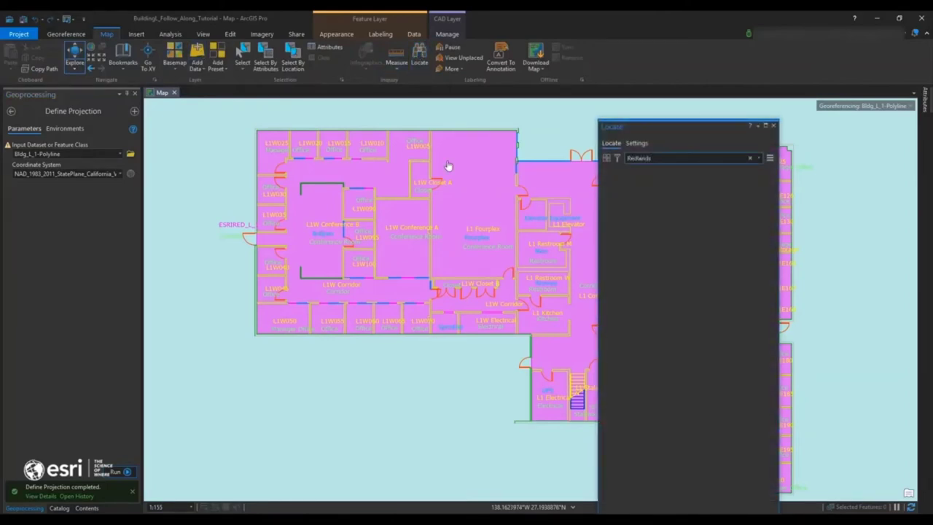
text(, CA)
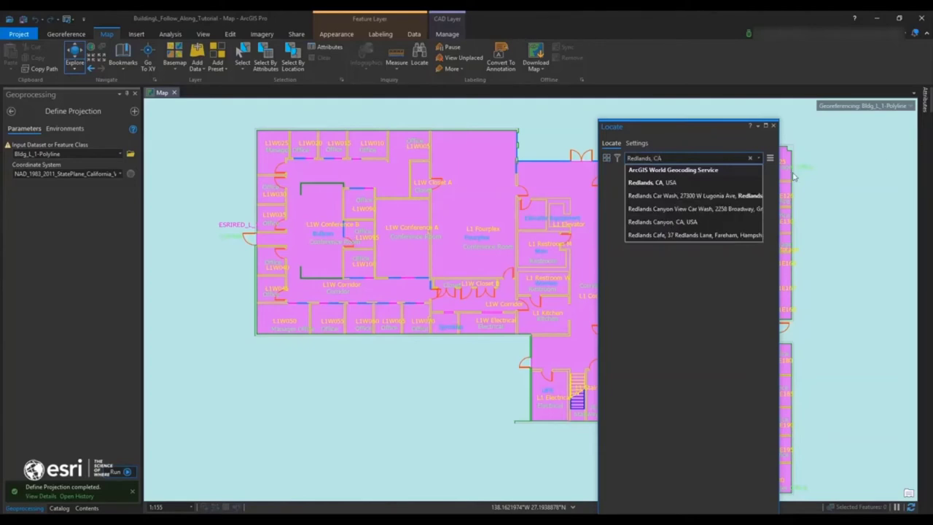
click(720, 184)
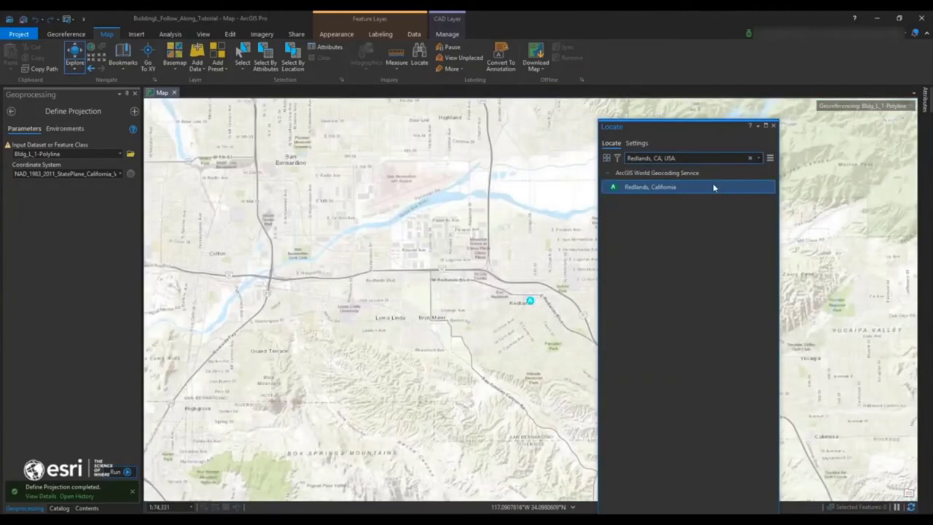
click(773, 125)
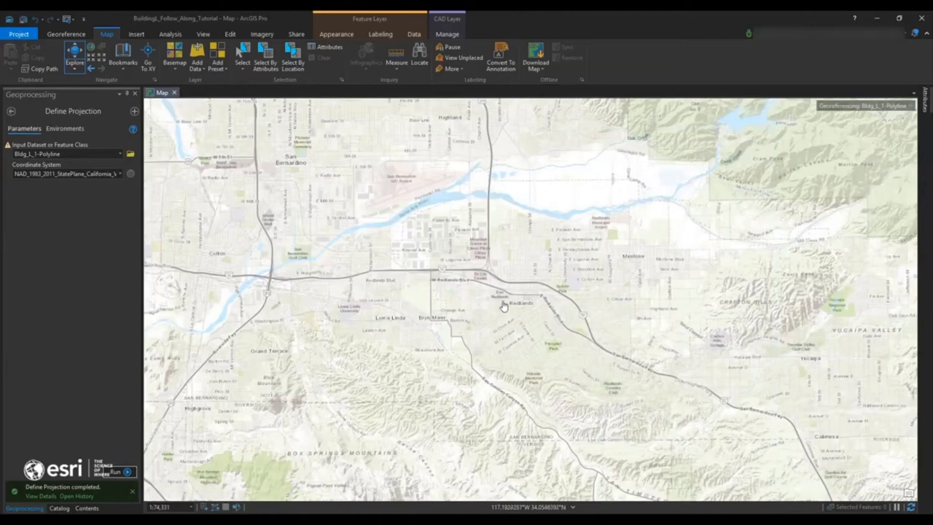
scroll(502, 305, up, 4)
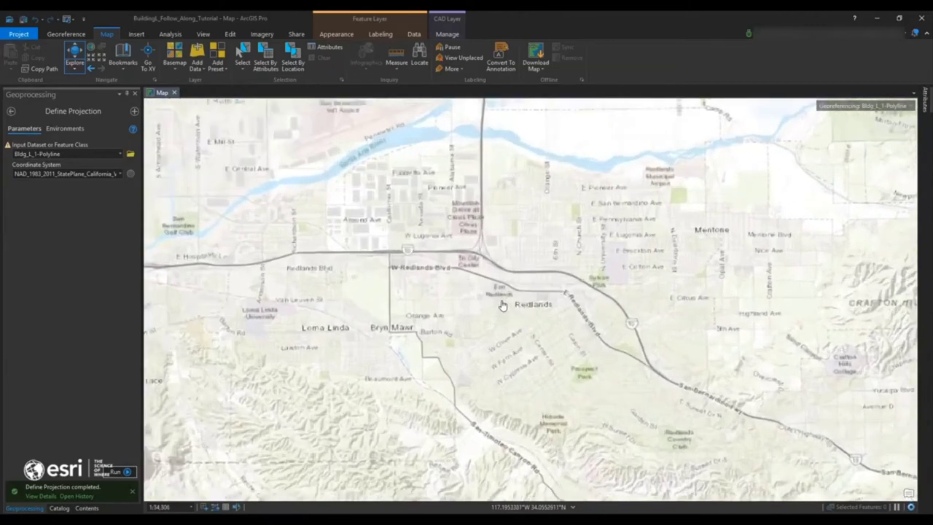
scroll(502, 304, up, 2)
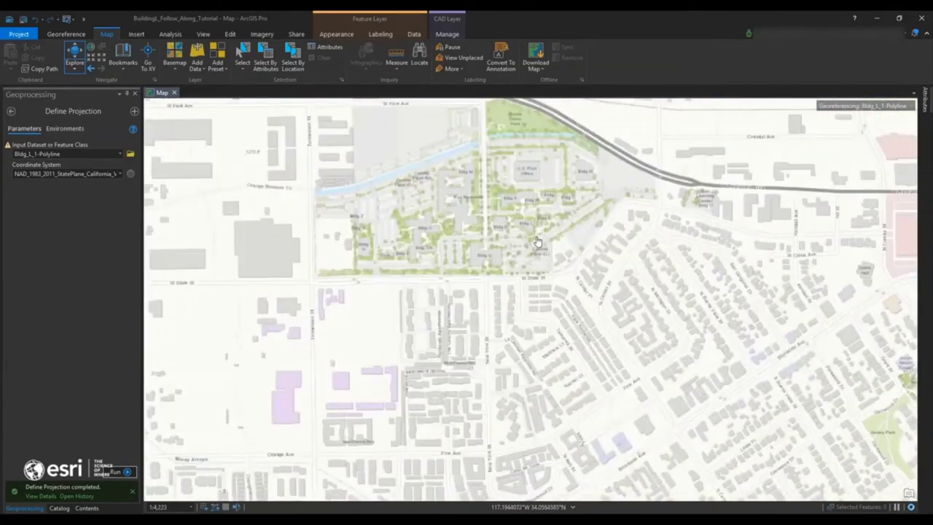
scroll(503, 312, up, 2)
scroll(503, 314, up, 5)
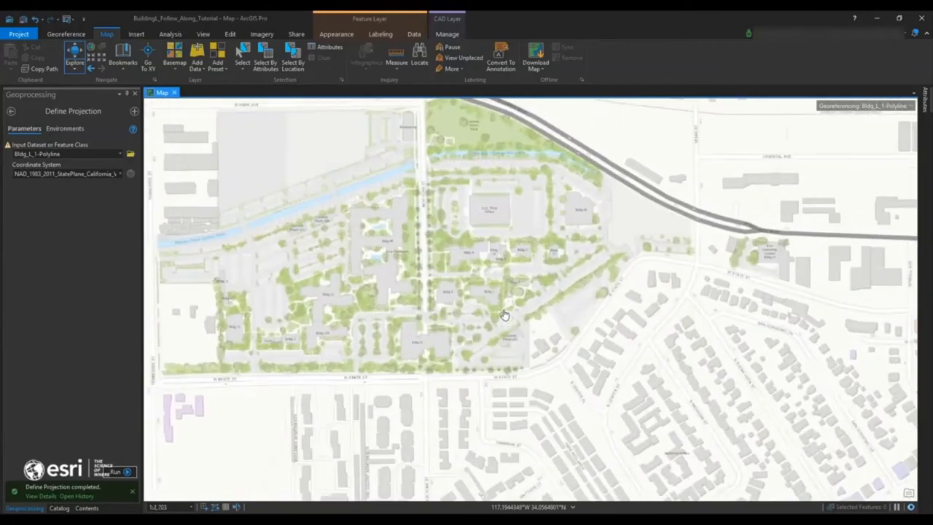
scroll(493, 271, up, 1)
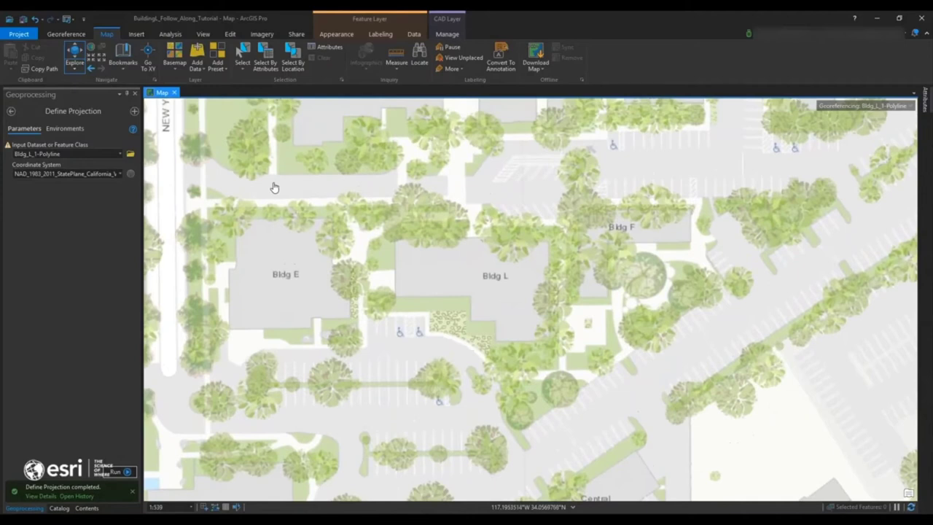
Bring the Bldg_L_1 floor plan into view and drag it onto the Bldg L footprint
click(68, 35)
click(45, 57)
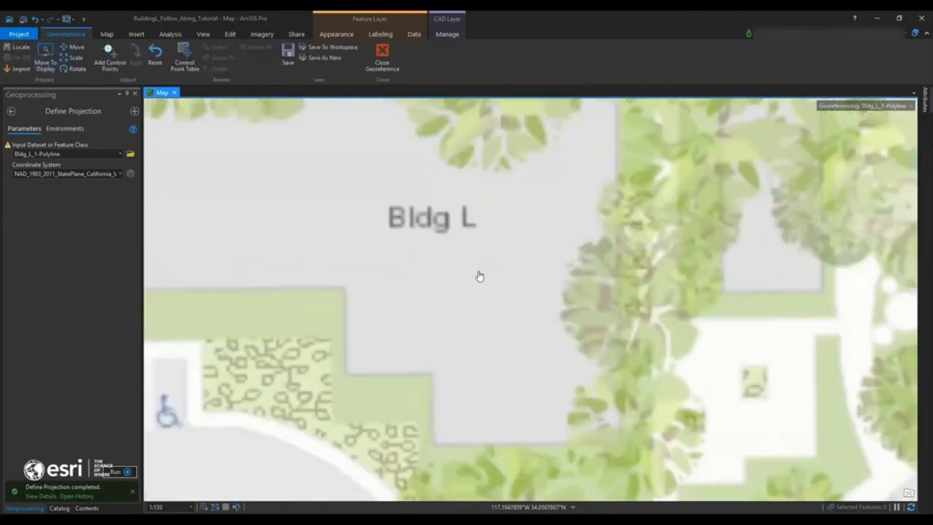
scroll(822, 292, down, 3)
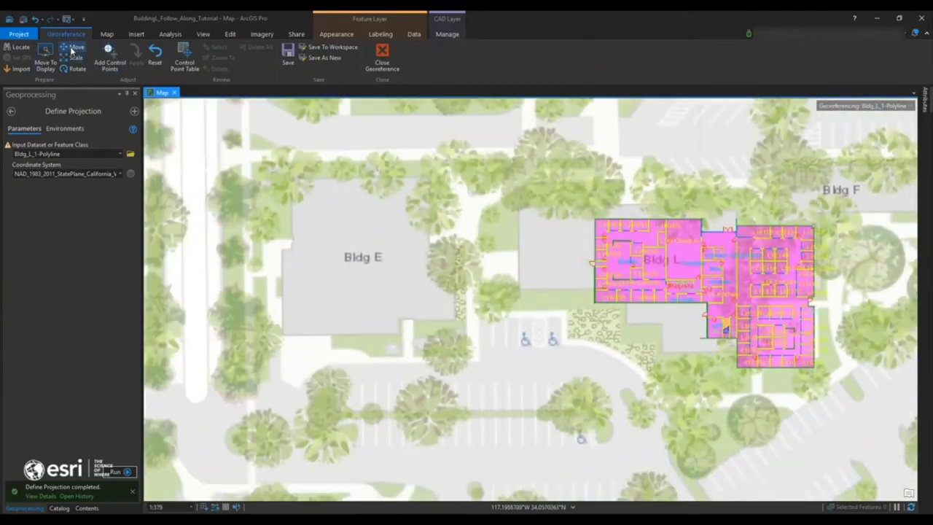
click(73, 46)
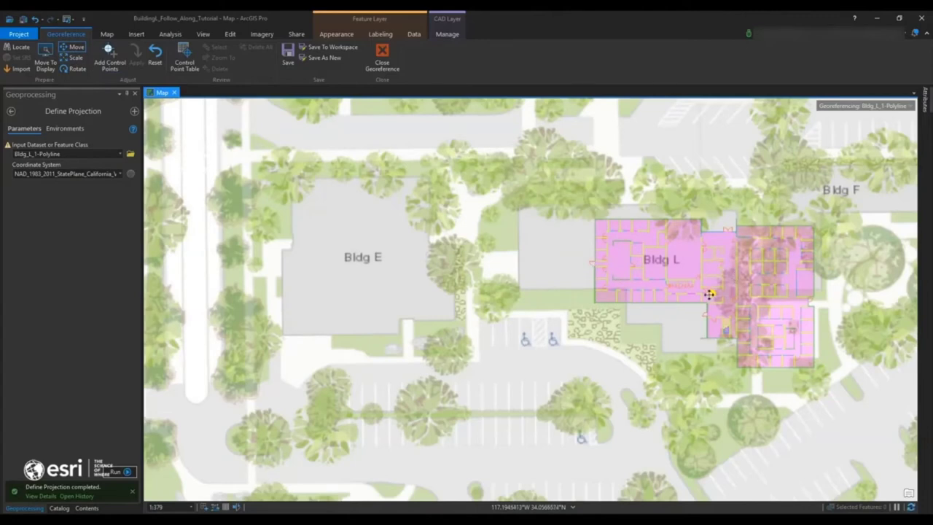
drag(709, 294, 637, 278)
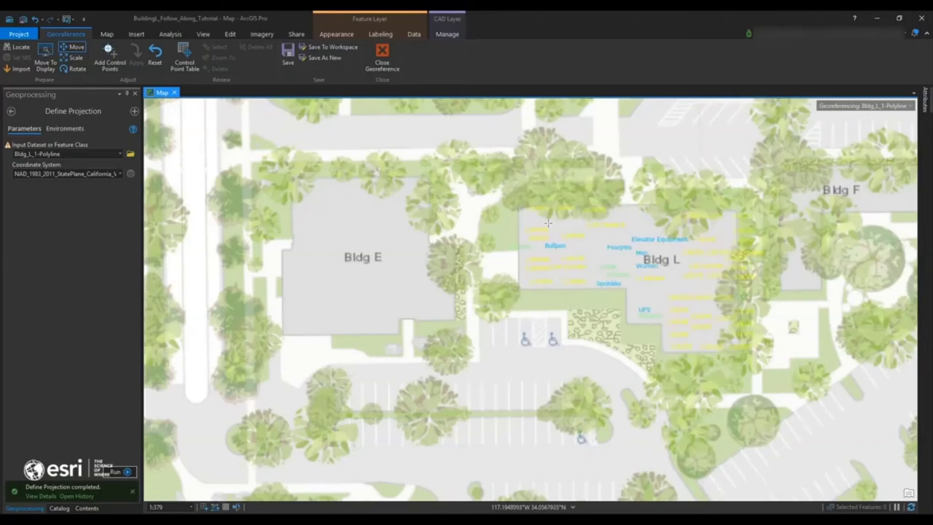
scroll(548, 222, up, 3)
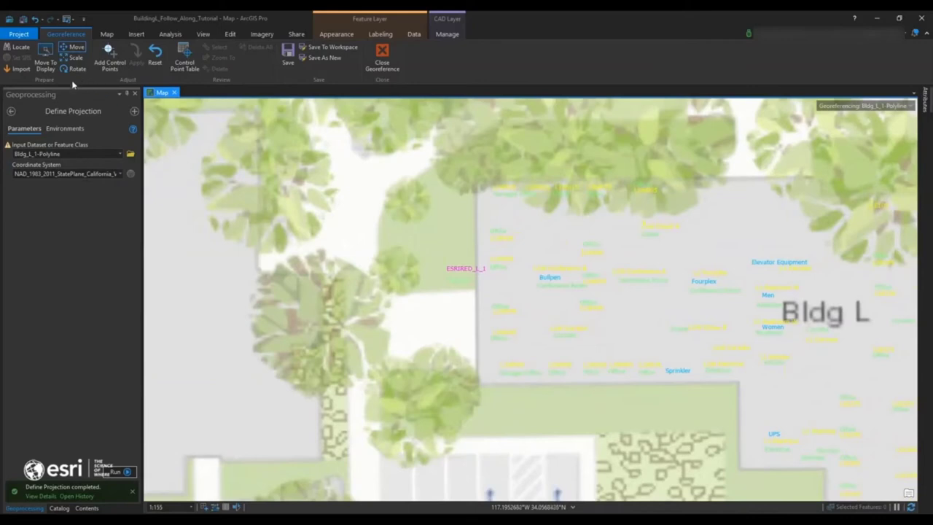
Turn on the Bldg_L_1-Polyline layer, then rotate and nudge the plan to fit Bldg L's walls
click(12, 112)
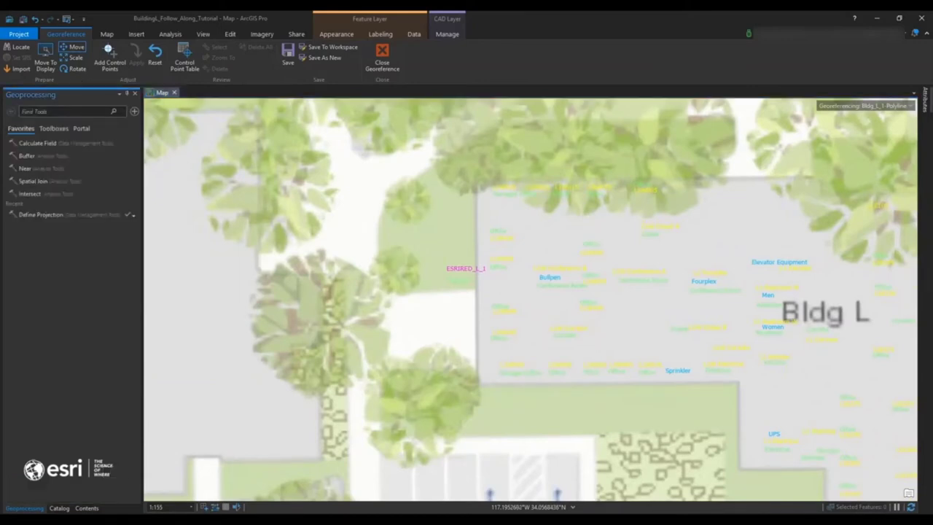
click(86, 510)
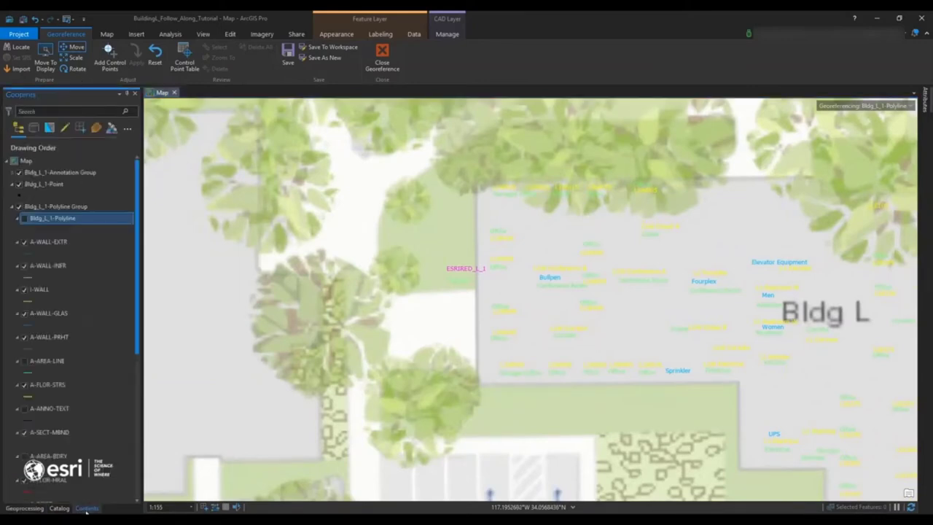
click(23, 219)
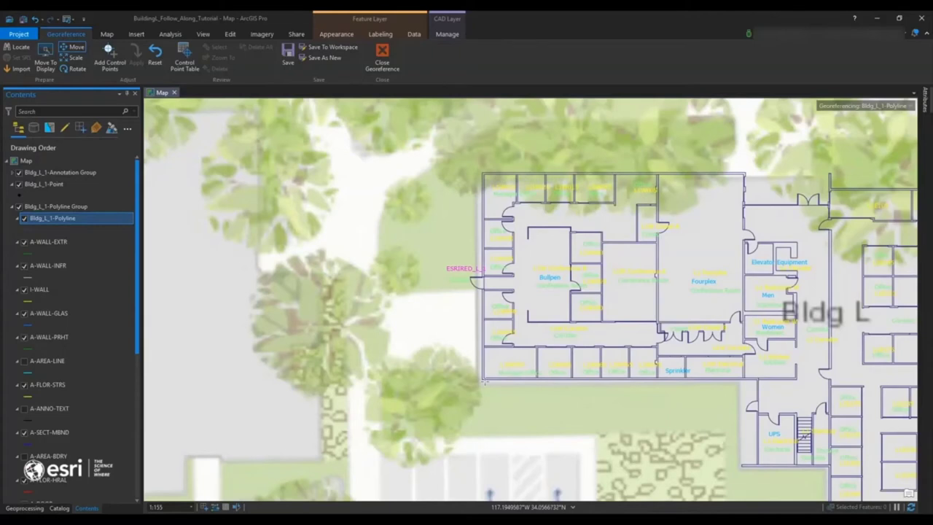
click(73, 69)
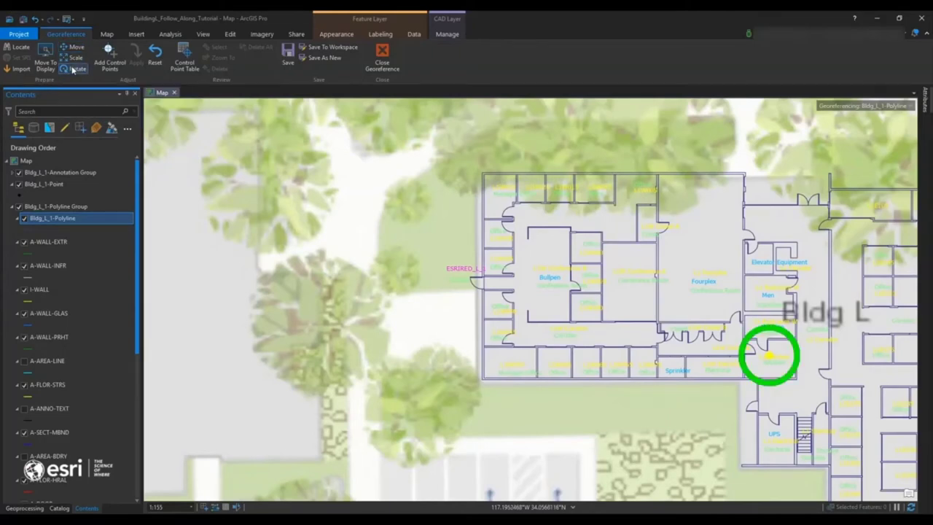
click(483, 176)
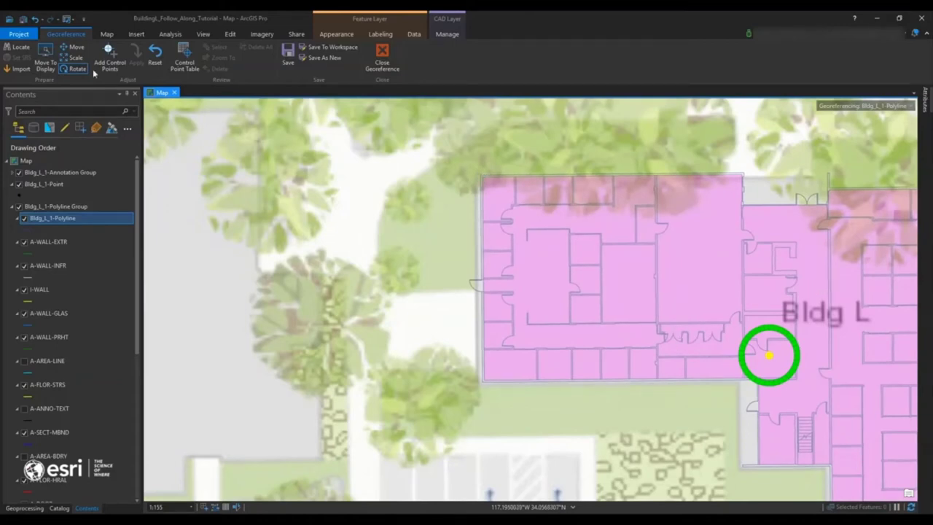
click(76, 48)
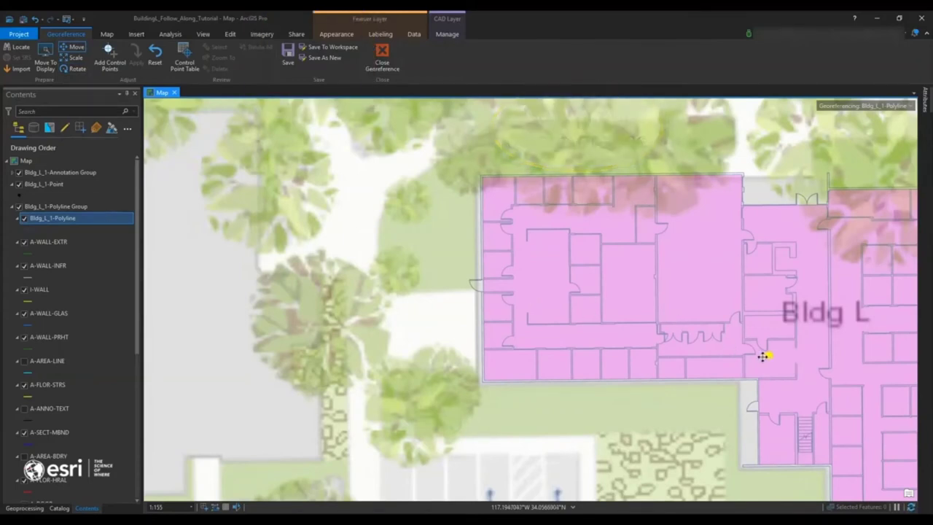
drag(767, 355, 764, 356)
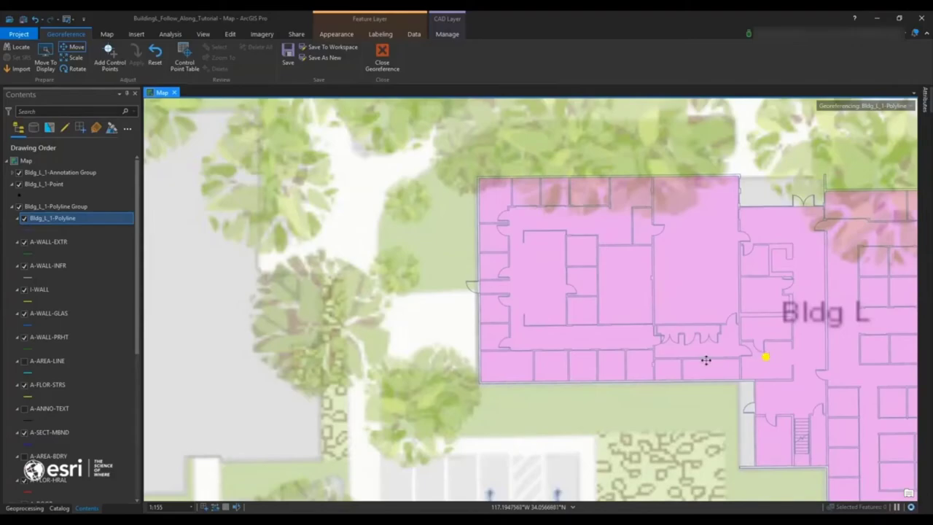
scroll(706, 360, down, 4)
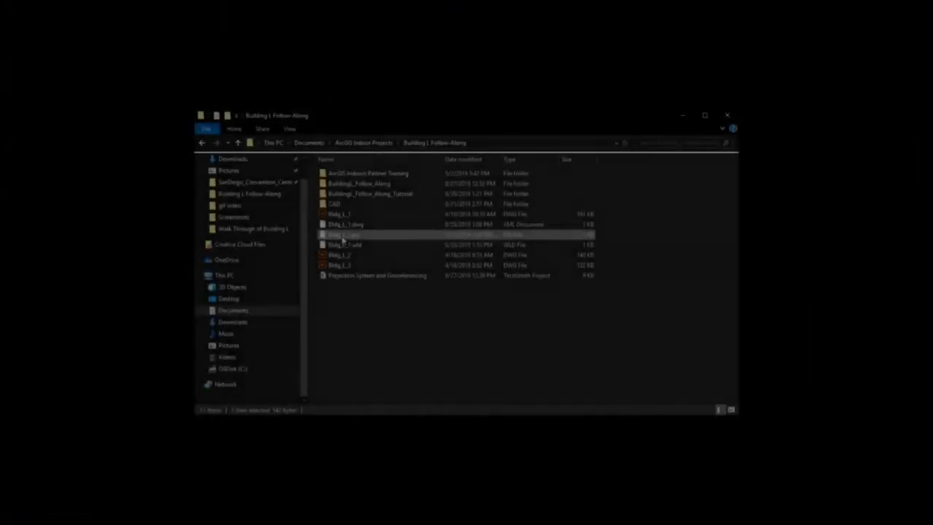
Rename Bldg_L_1.prj to esri_cad.prj
right_click(342, 239)
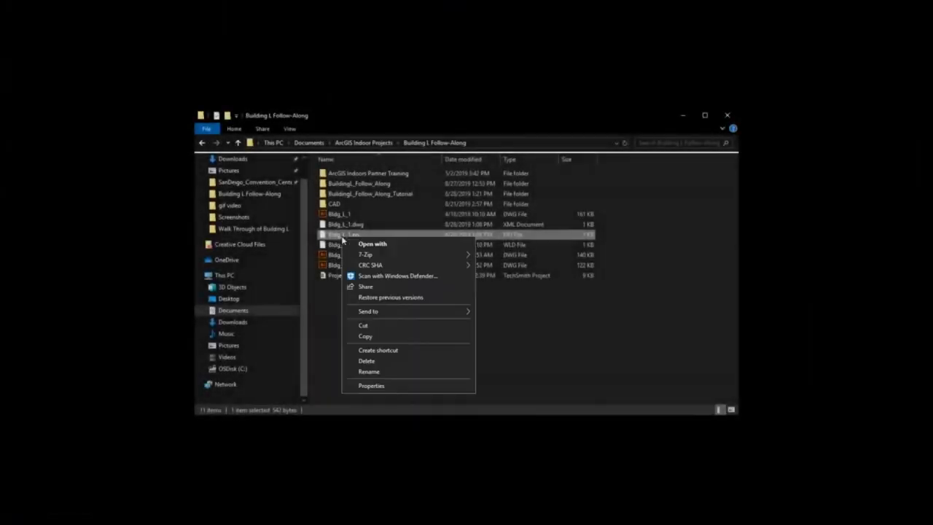
click(386, 374)
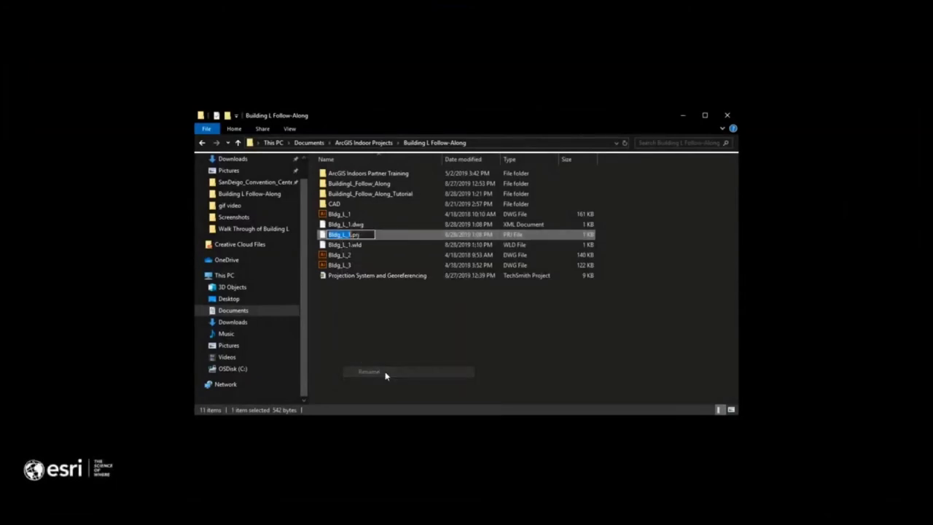
key(BackSpace)
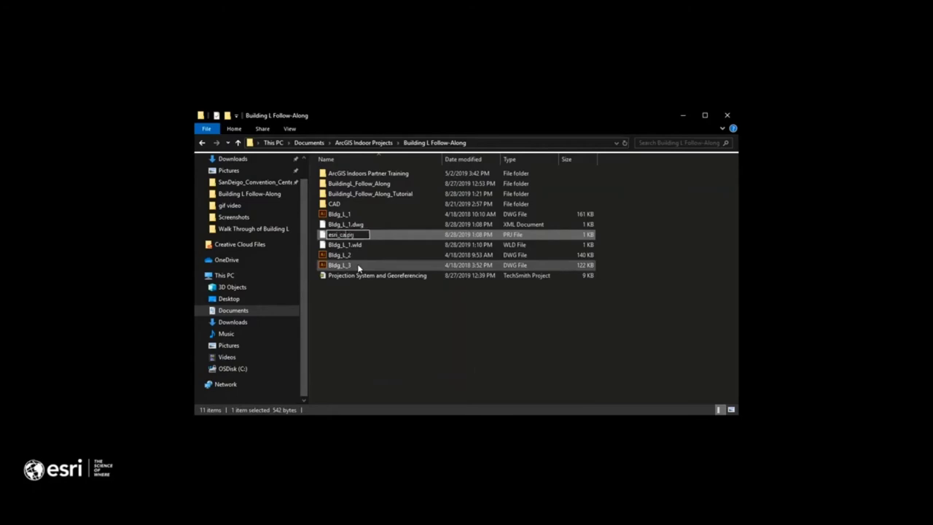
key(Return)
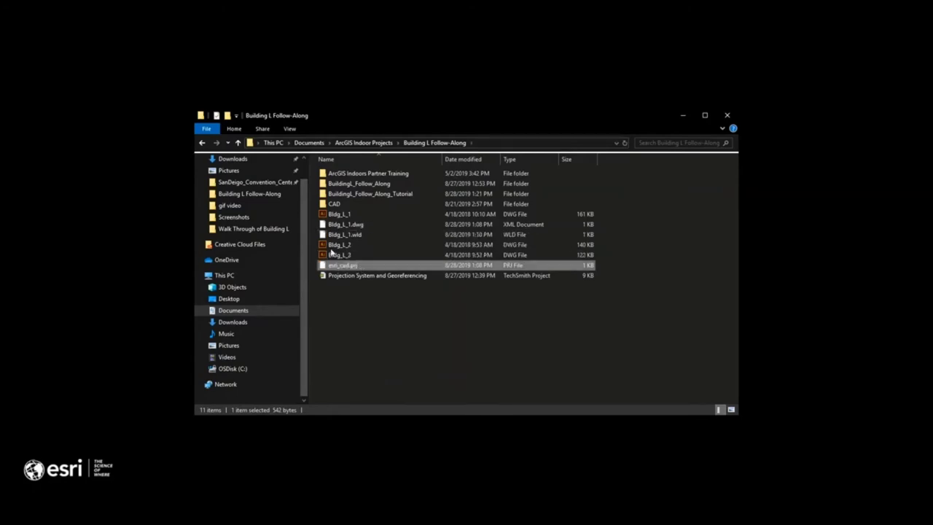
Copy Bldg_L_1.wld and rename the copy Bldg_L_2.wld
click(349, 235)
right_click(348, 235)
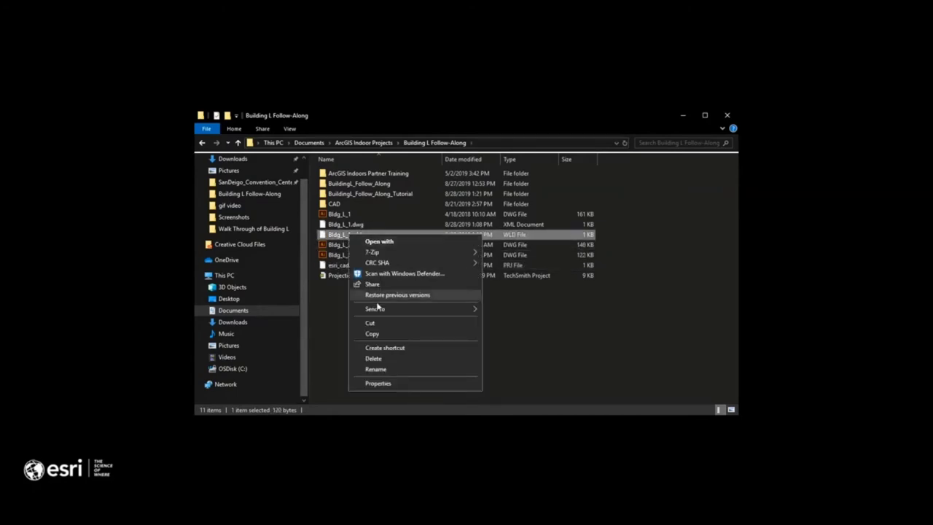
click(387, 333)
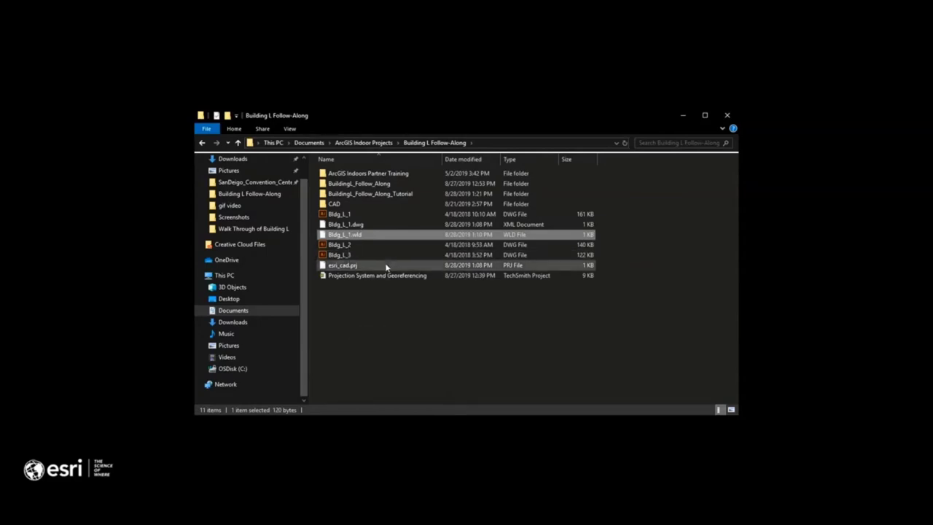
key(ctrl+v)
key(ctrl+v)
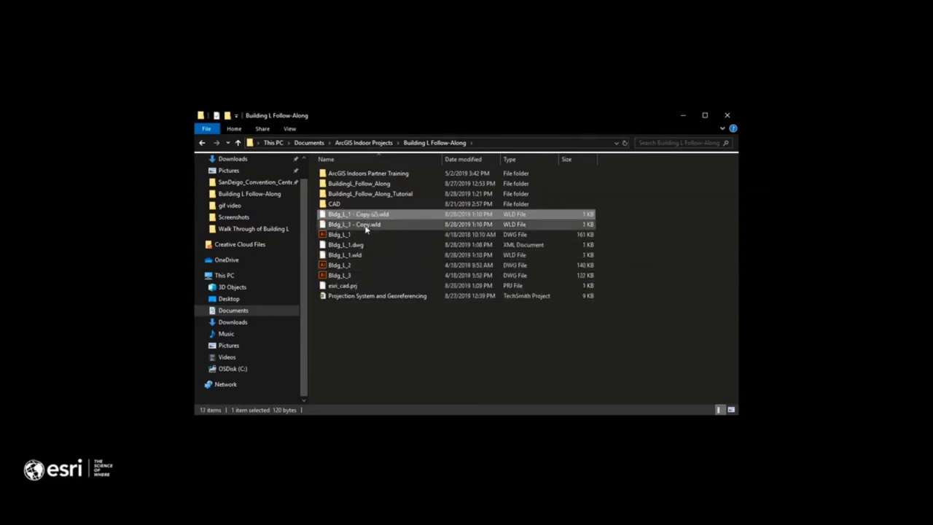
right_click(366, 225)
click(393, 361)
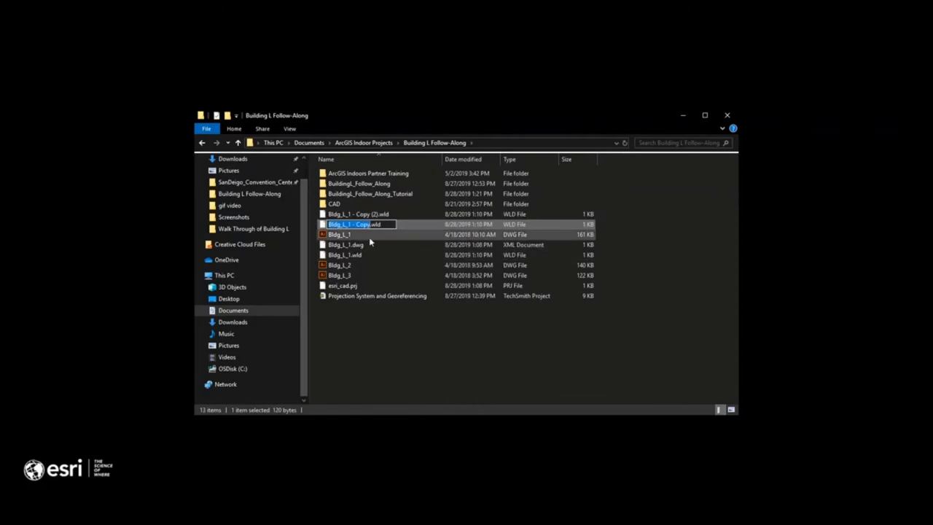
key(Right)
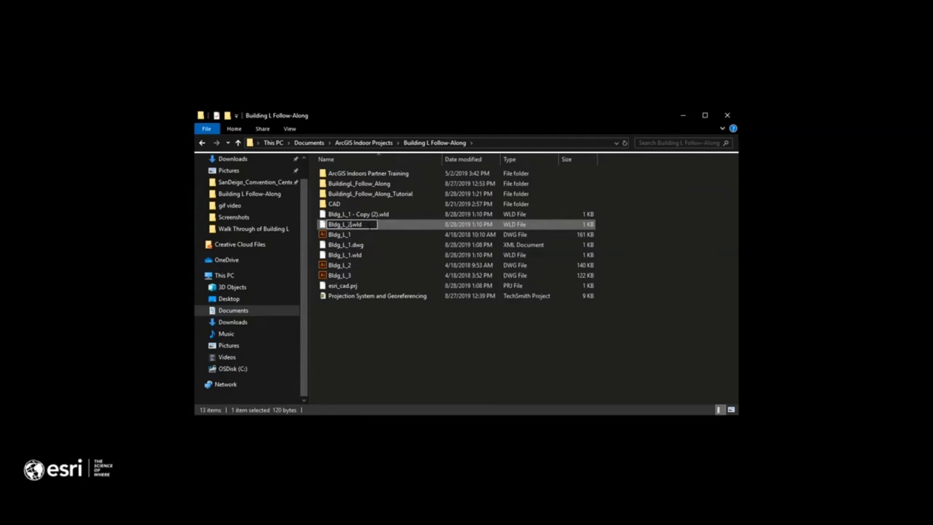
key(Return)
Rename the second world-file copy to Bldg_L_3.wld
click(370, 218)
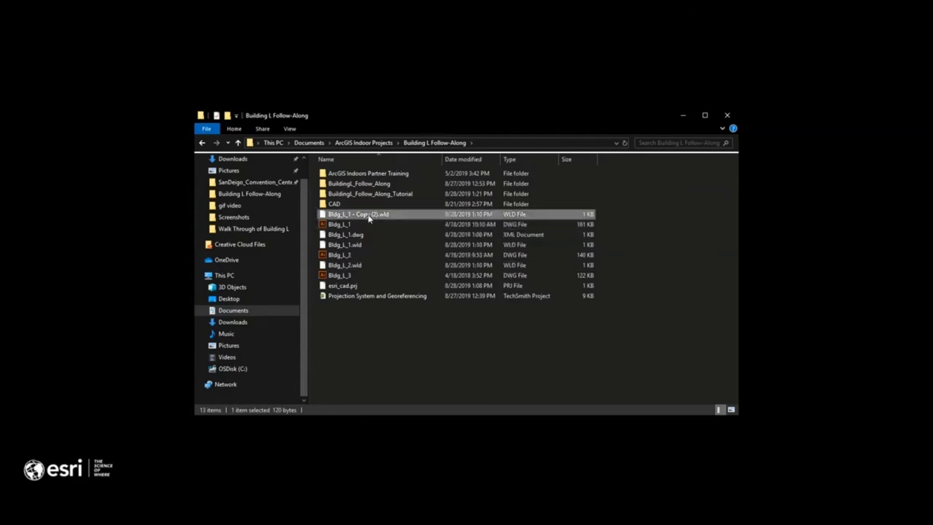
right_click(369, 217)
click(395, 350)
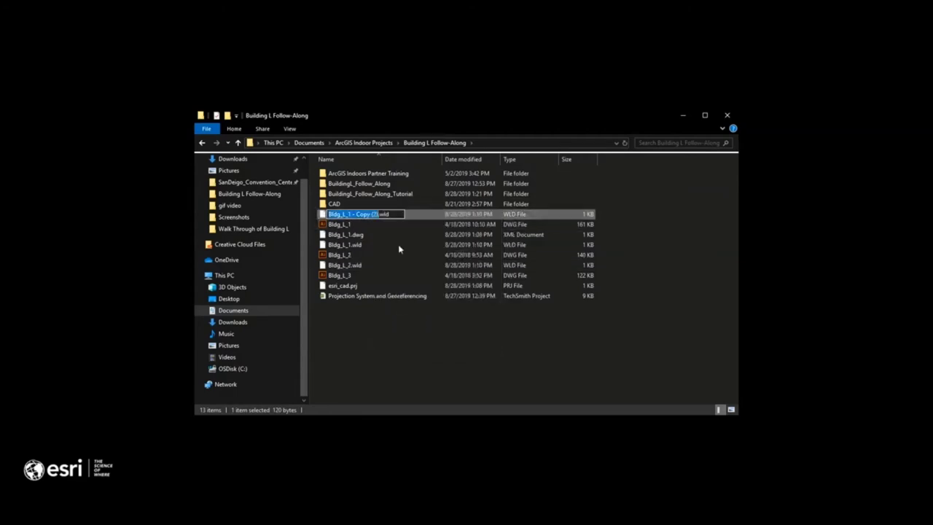
key(Right)
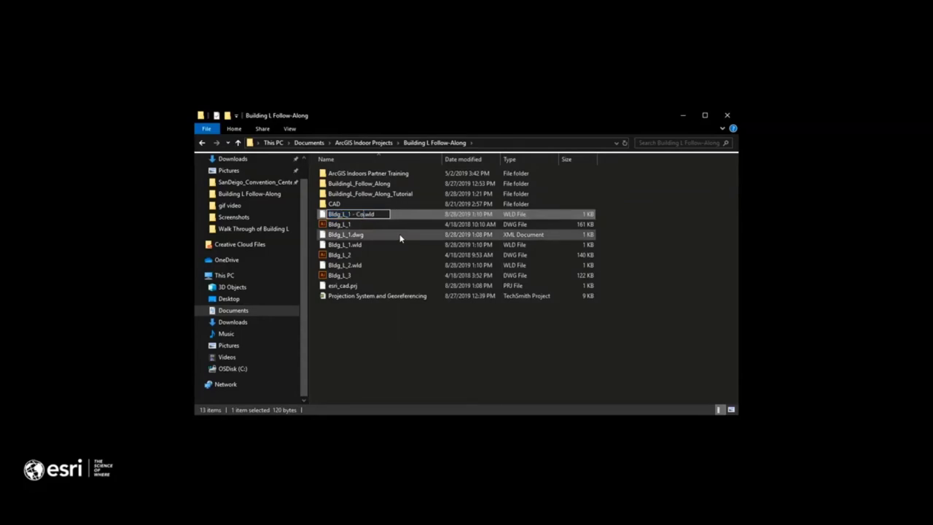
key(BackSpace)
key(BackSpace)
key(BackSpace)
key(Return)
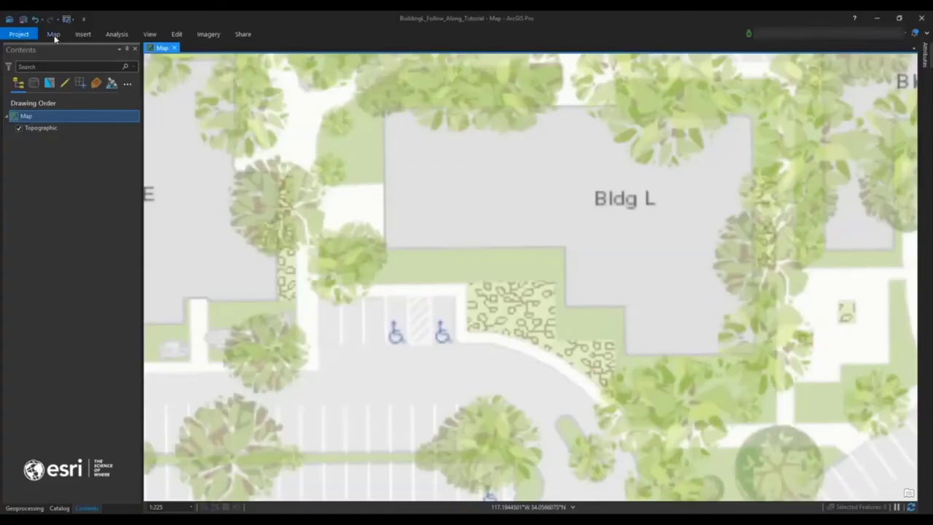
Add Bldg_L_1.dwg through Bldg_L_3.dwg to the map, zoom in, and toggle the Bldg_L_1-Polyline Group
click(197, 67)
click(215, 87)
click(379, 125)
shift+click(402, 146)
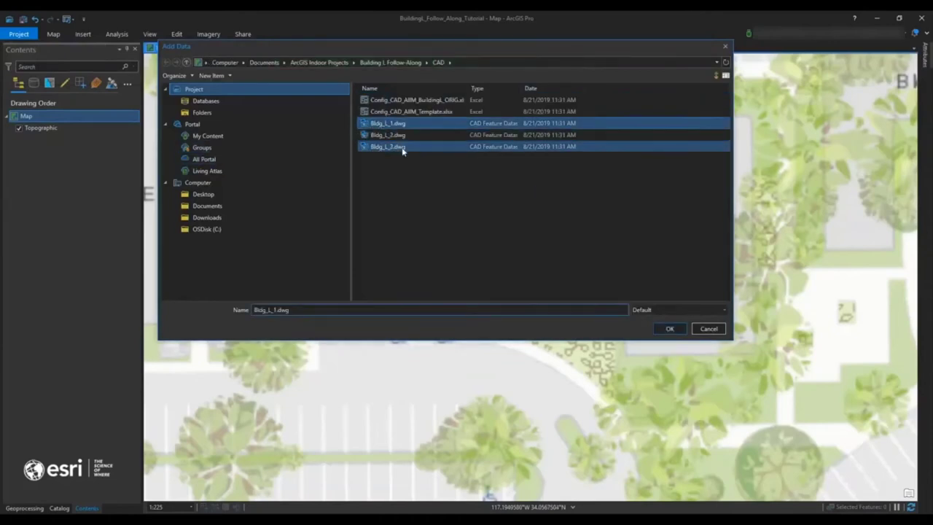
click(677, 330)
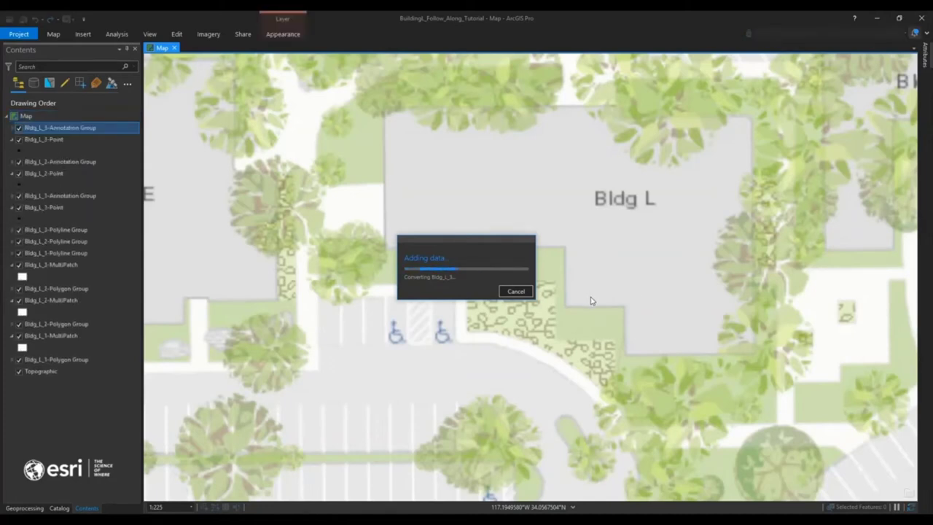
scroll(592, 301, up, 2)
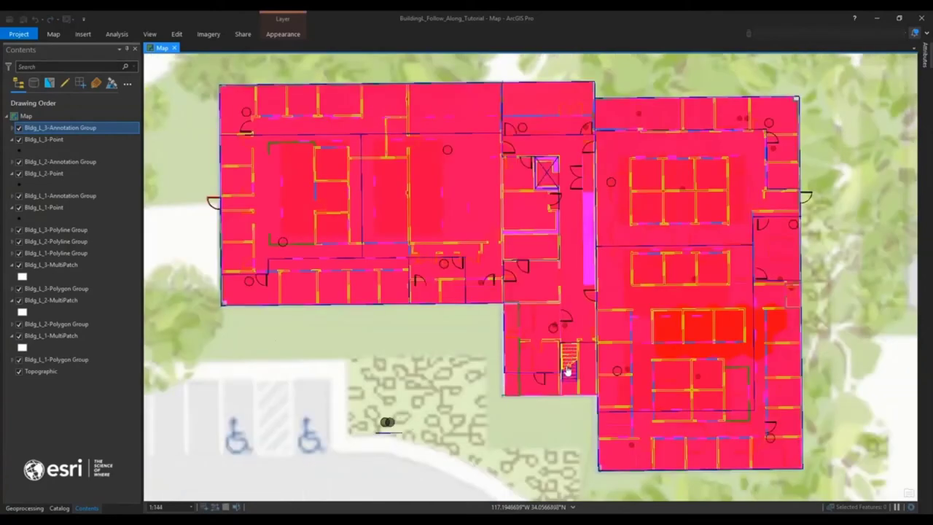
scroll(573, 380, up, 10)
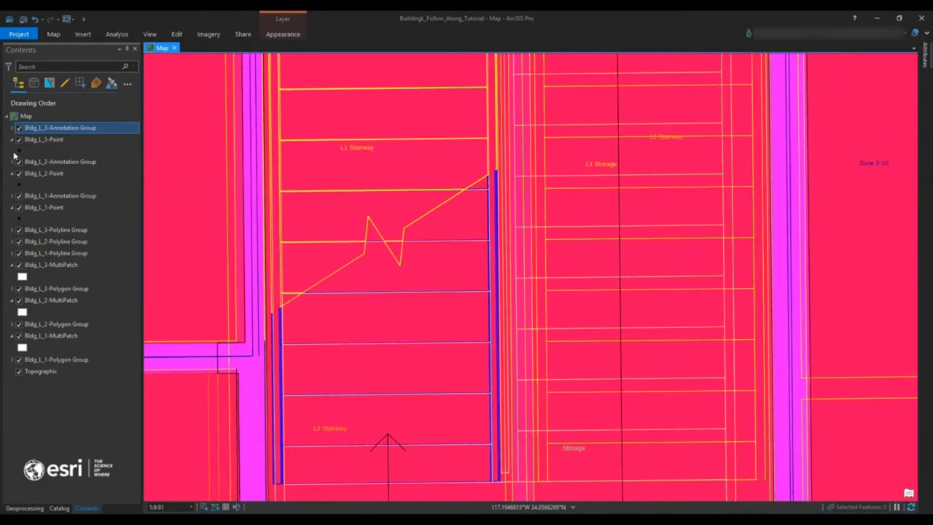
click(19, 254)
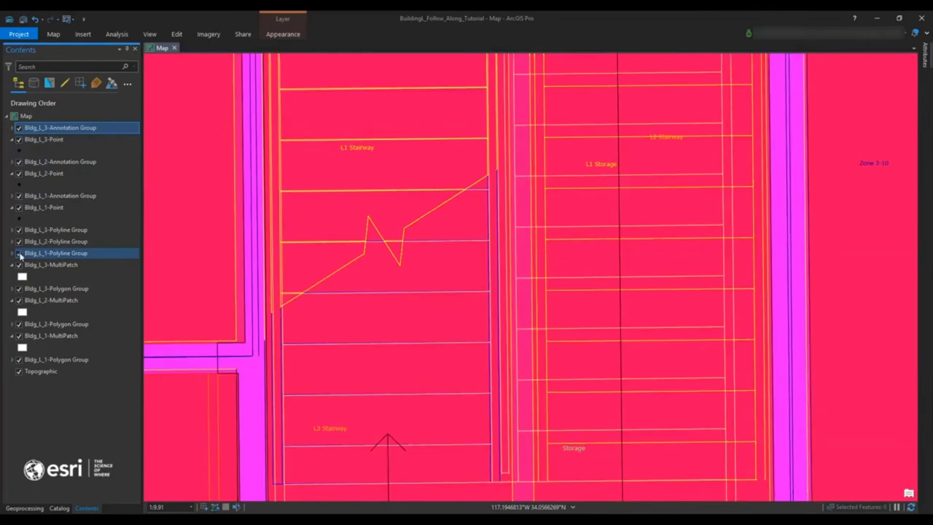
click(20, 254)
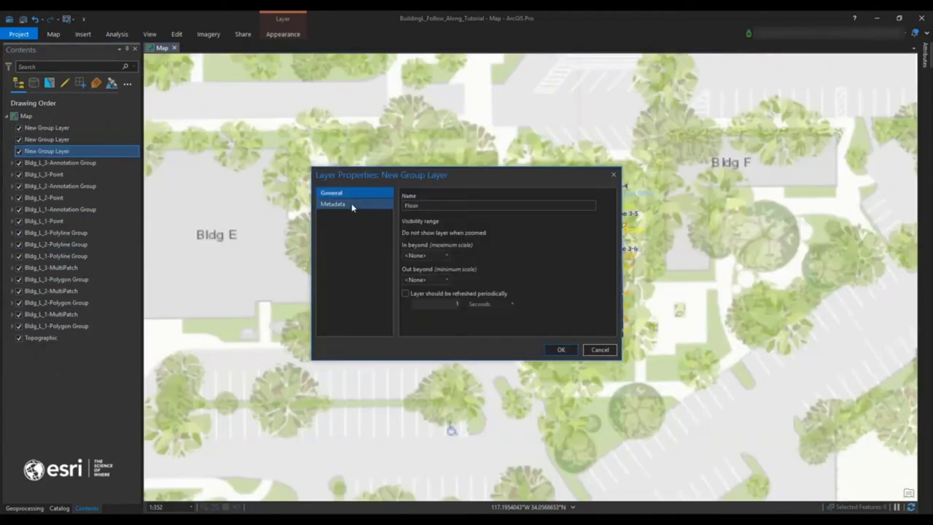
Name the three new group layers Floor 3, Floor 2 and Floor 1
text(1)
key(Return)
double_click(43, 140)
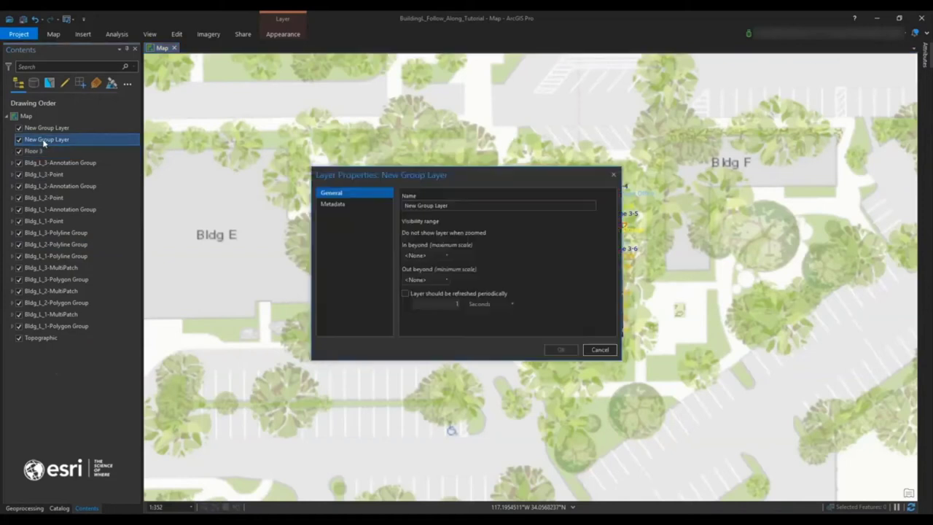
text(Fl)
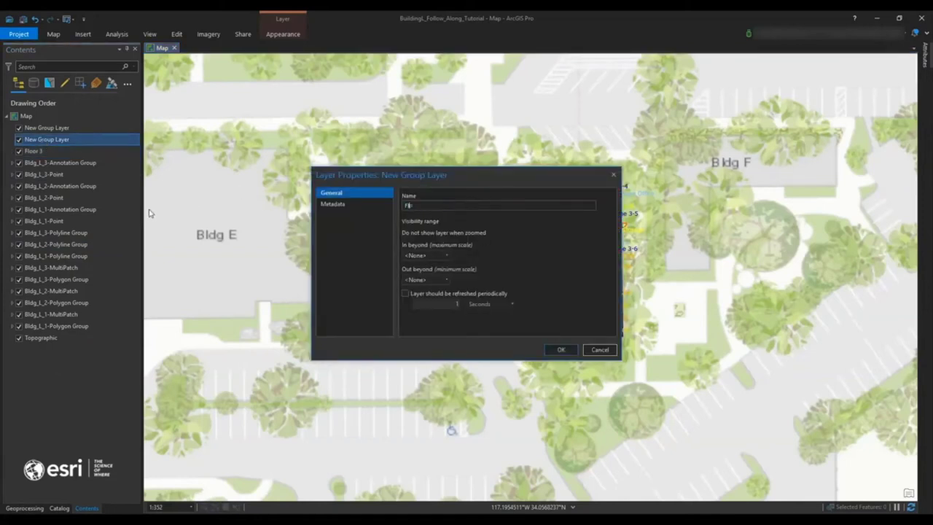
text(oor 2)
key(Return)
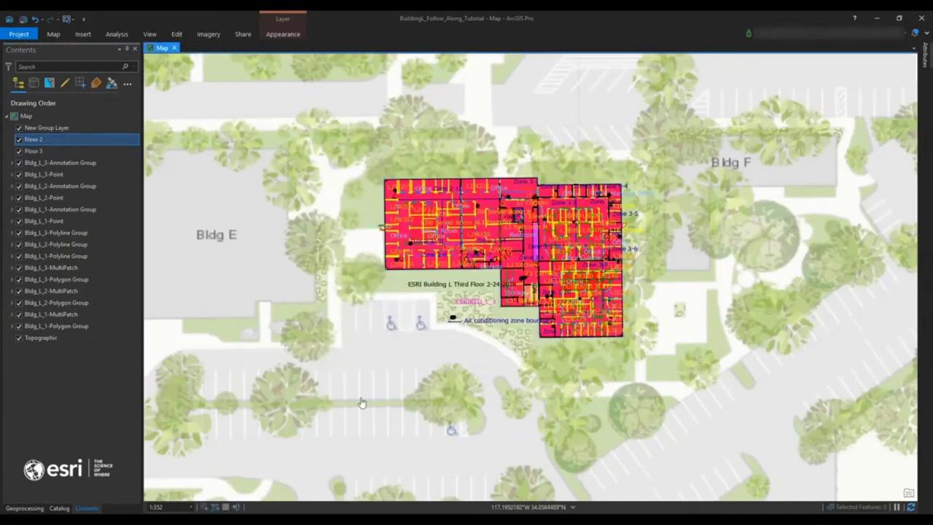
double_click(47, 127)
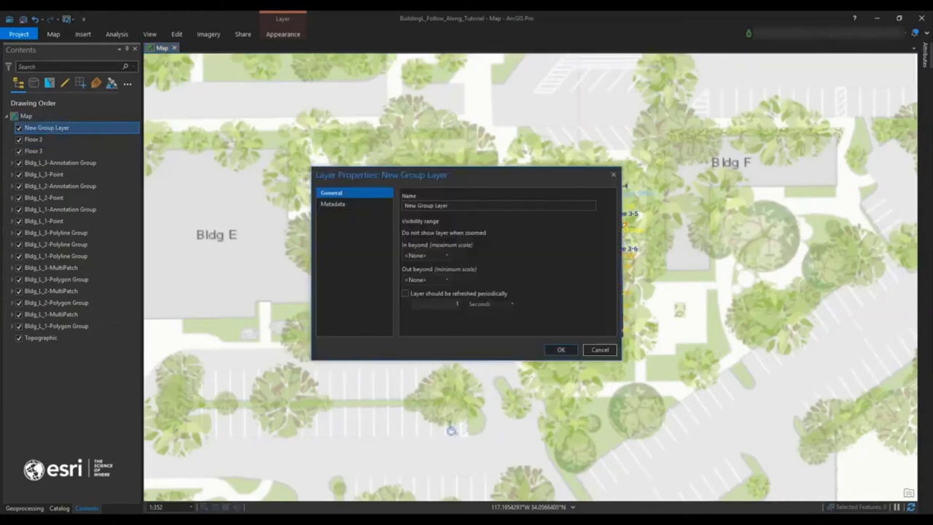
text(Floor 1)
key(Return)
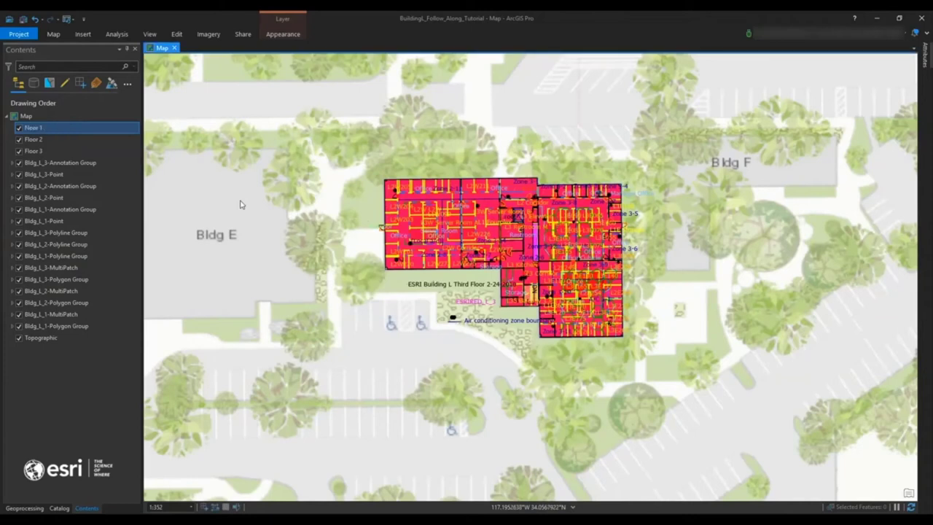
Move the five Bldg_L_1 layers into the Floor 1 group
click(86, 328)
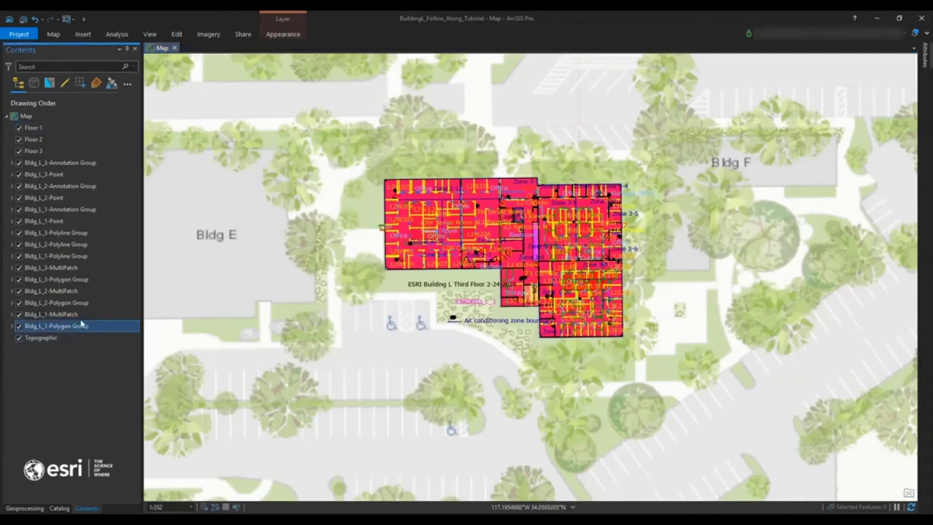
ctrl+click(62, 314)
ctrl+click(59, 257)
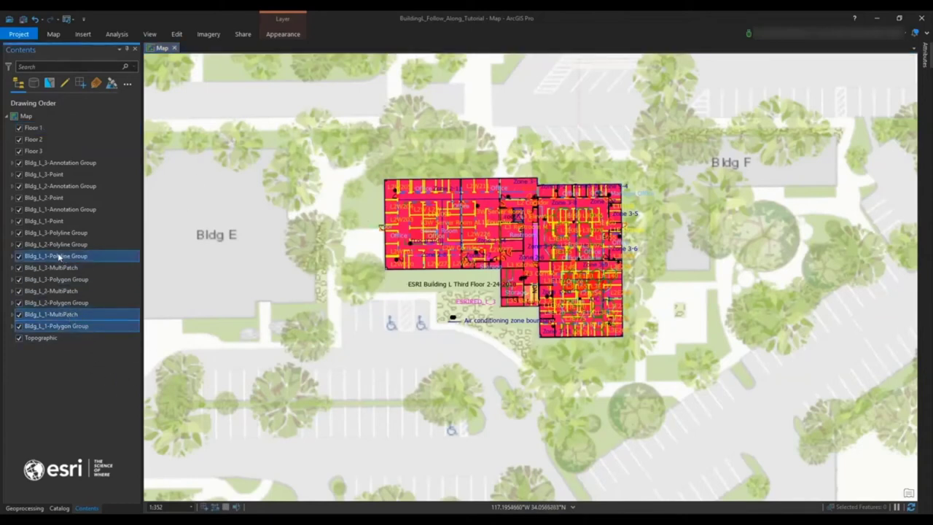
ctrl+click(59, 221)
ctrl+click(58, 210)
mouse_move(59, 209)
mouse_down()
mouse_move(53, 129)
mouse_move(44, 127)
mouse_up()
Move the five Bldg_L_2 layers into the Floor 2 group
click(58, 268)
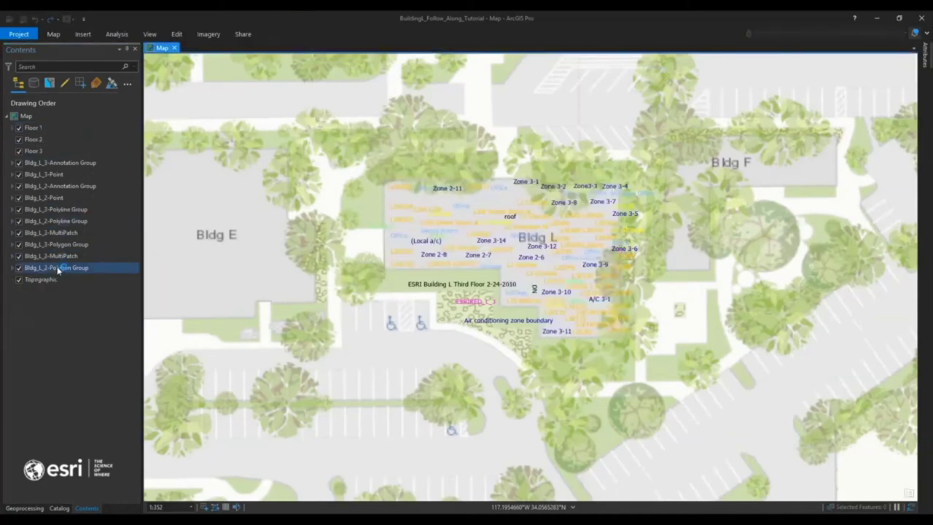
ctrl+click(58, 256)
ctrl+click(61, 221)
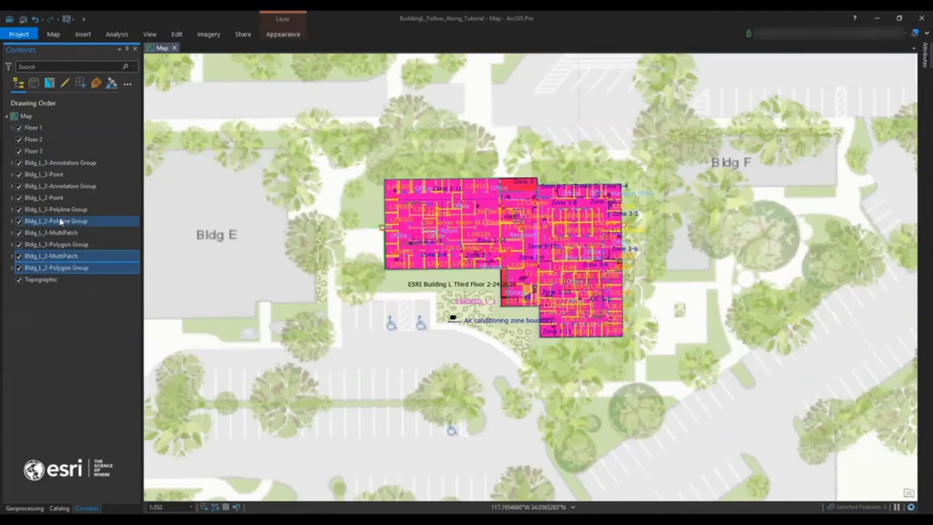
ctrl+click(59, 198)
ctrl+click(58, 186)
mouse_move(58, 188)
mouse_down()
mouse_move(51, 146)
mouse_move(40, 144)
mouse_up()
Move the five Bldg_L_3 layers into the Floor 3 group
click(57, 209)
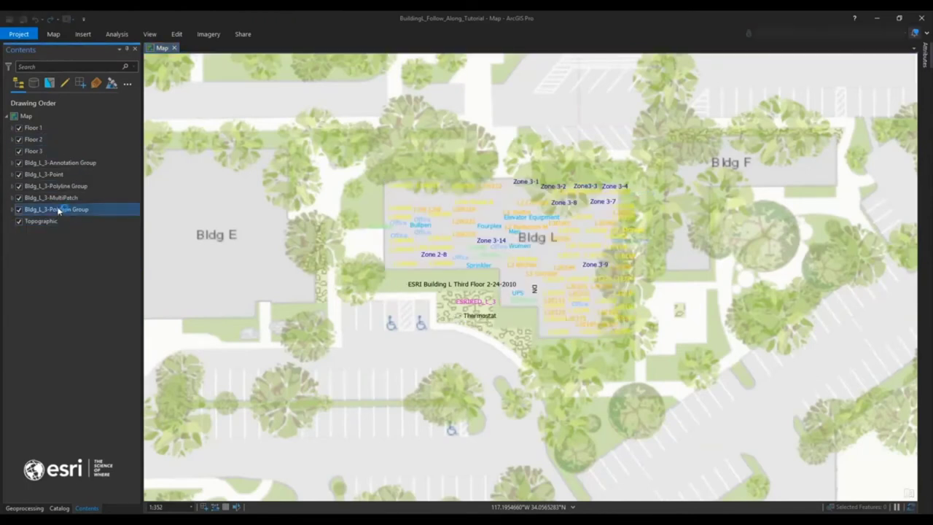
ctrl+click(58, 198)
ctrl+click(58, 186)
ctrl+click(58, 174)
ctrl+click(60, 163)
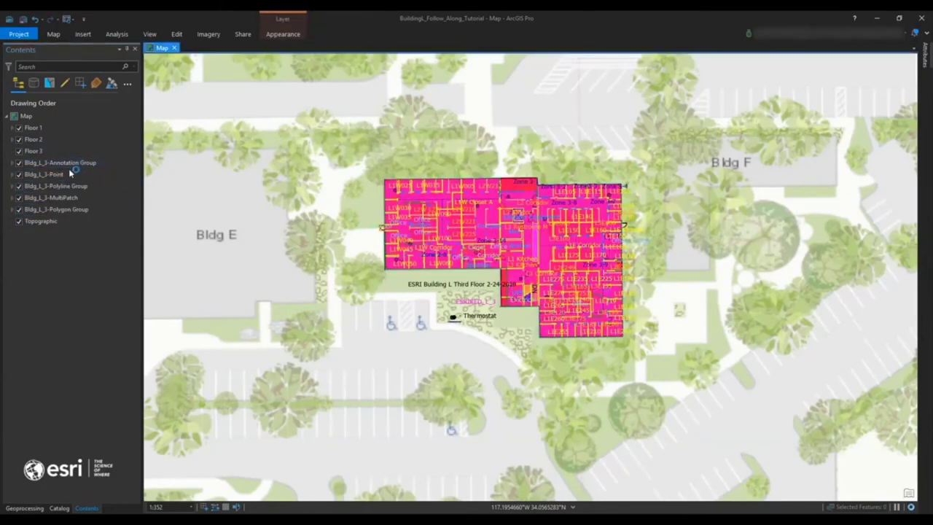
click(71, 173)
ctrl+click(73, 209)
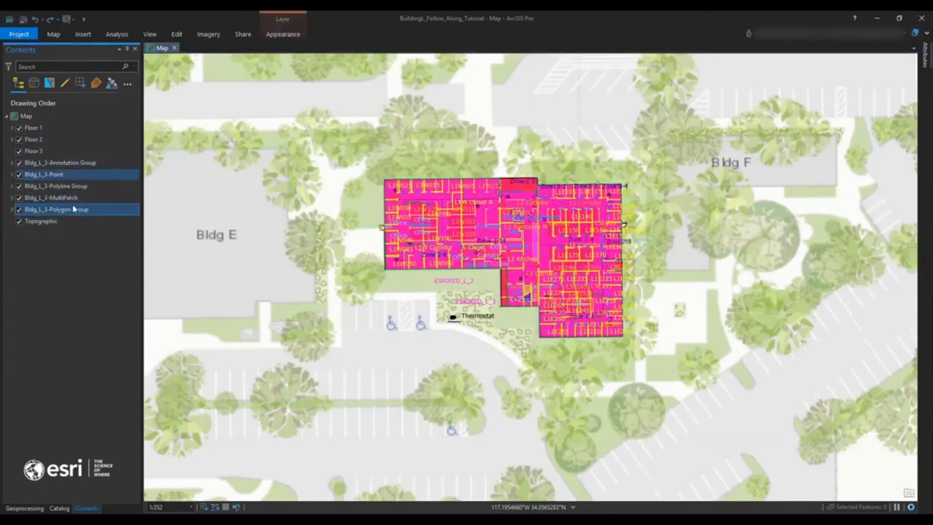
shift+click(74, 198)
shift+click(73, 186)
shift+click(74, 174)
shift+click(78, 164)
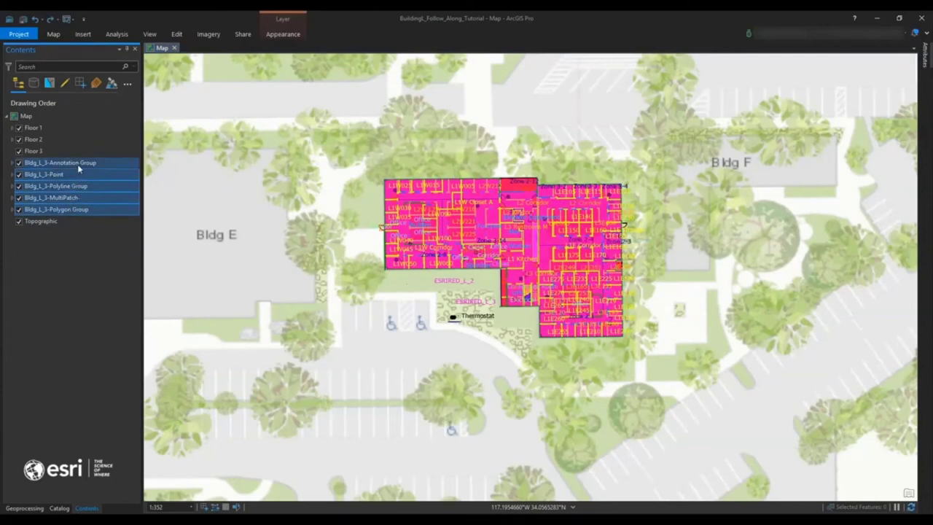
drag(77, 165, 32, 152)
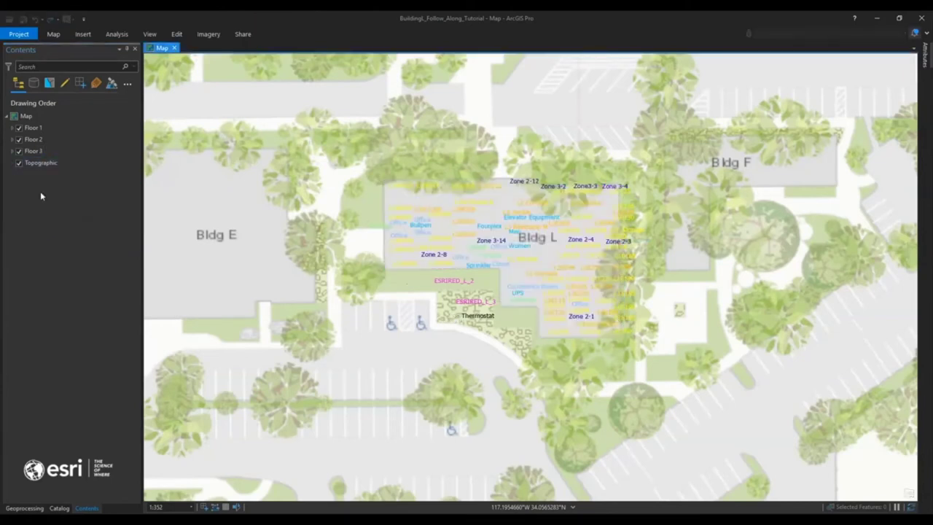
Hide the Floor 1 and Floor 3 groups so only Floor 2 stays visible
click(19, 151)
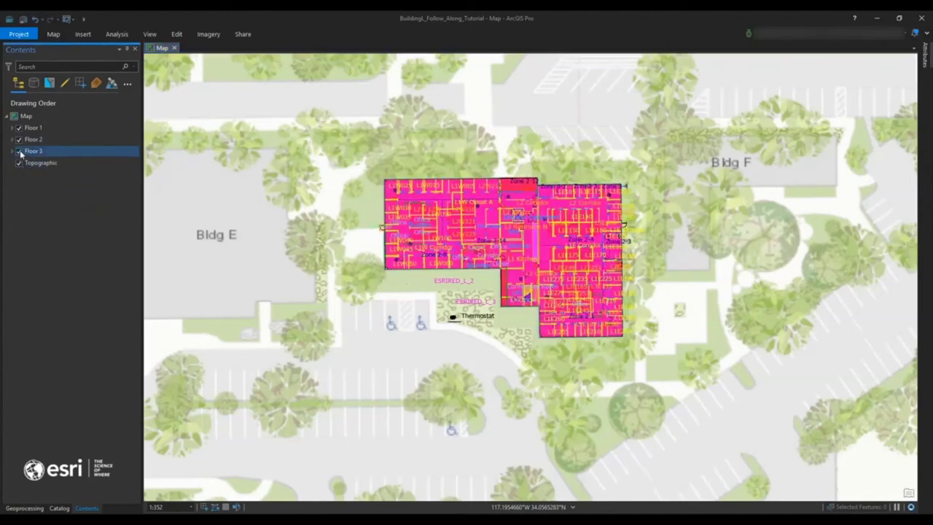
click(19, 140)
click(19, 139)
click(20, 128)
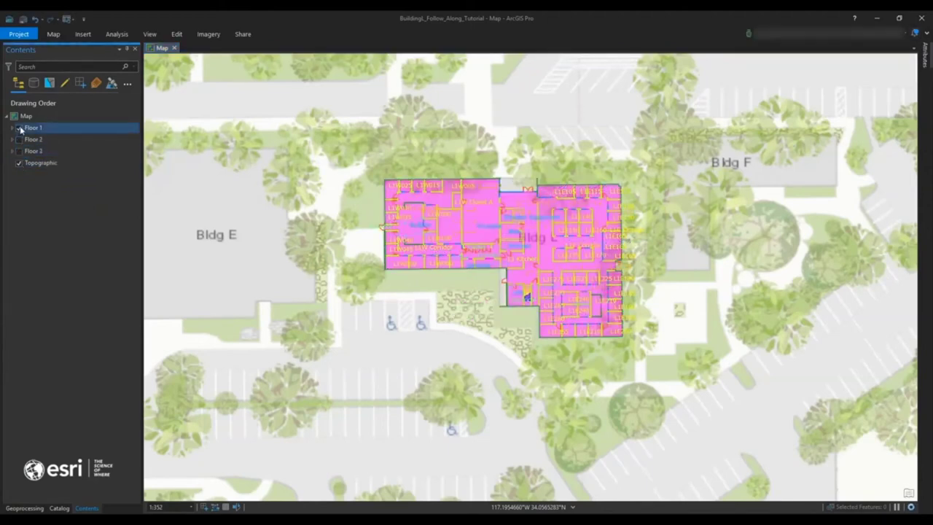
click(20, 128)
click(19, 140)
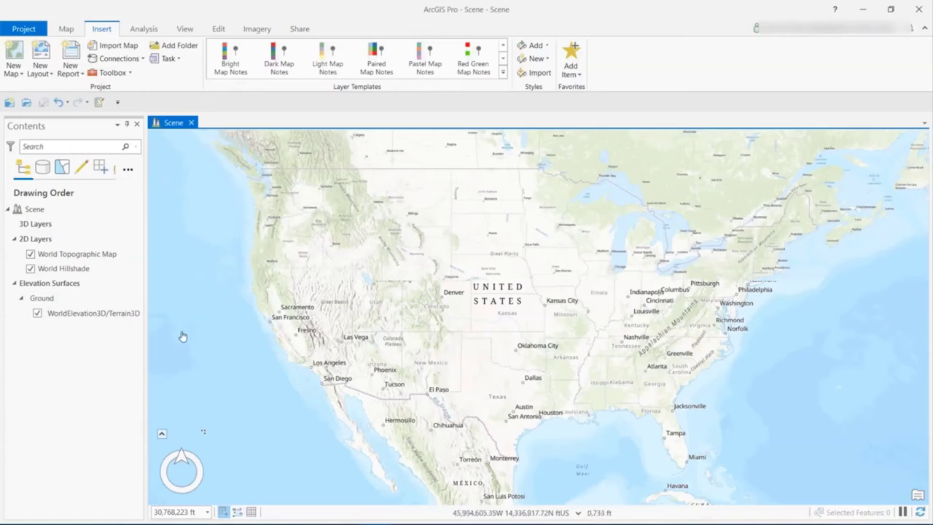
Enable Navigate Underground on the scene's Ground elevation surface
click(75, 299)
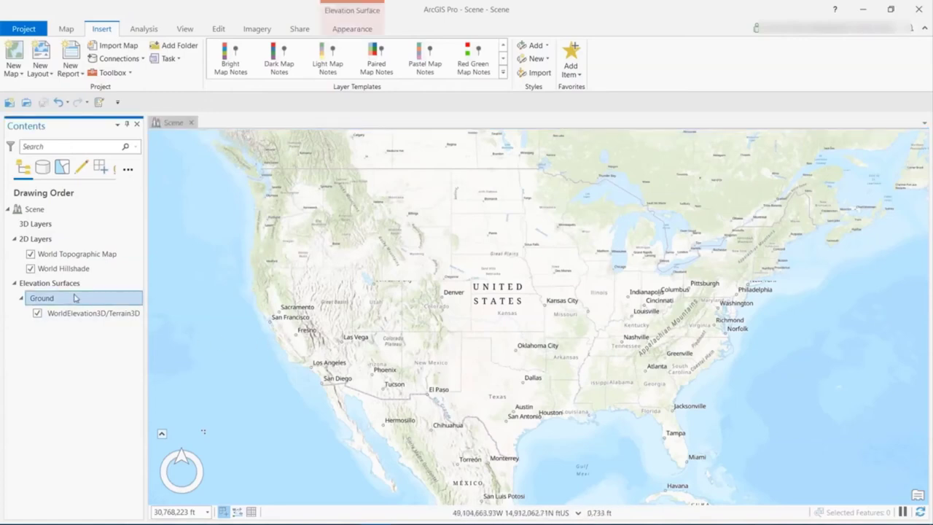
click(335, 31)
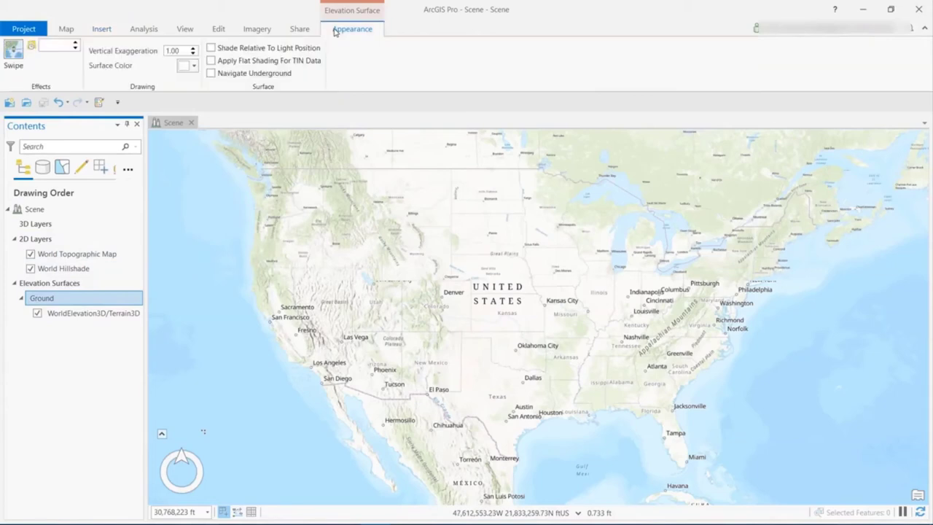
click(226, 73)
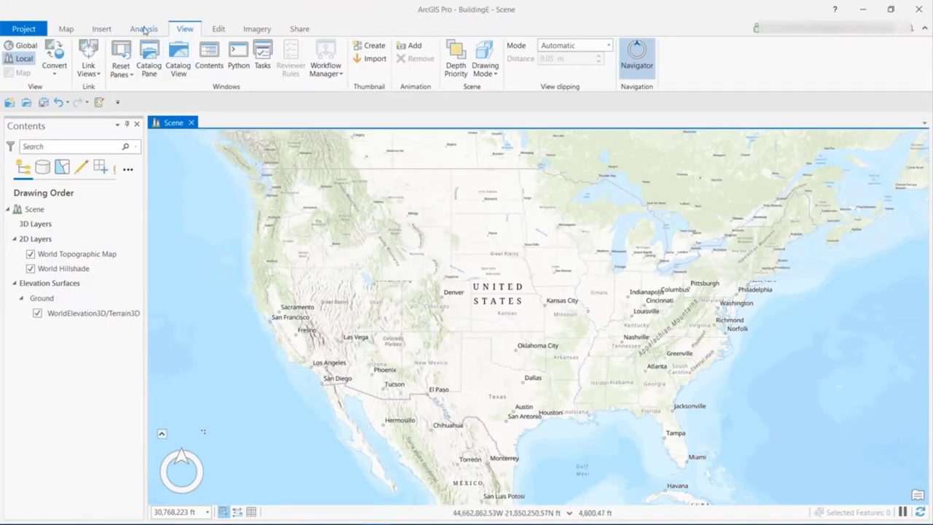
Open Define Projection and choose BuildingE.rvt's Architectural Floors dataset as input
click(145, 29)
click(160, 57)
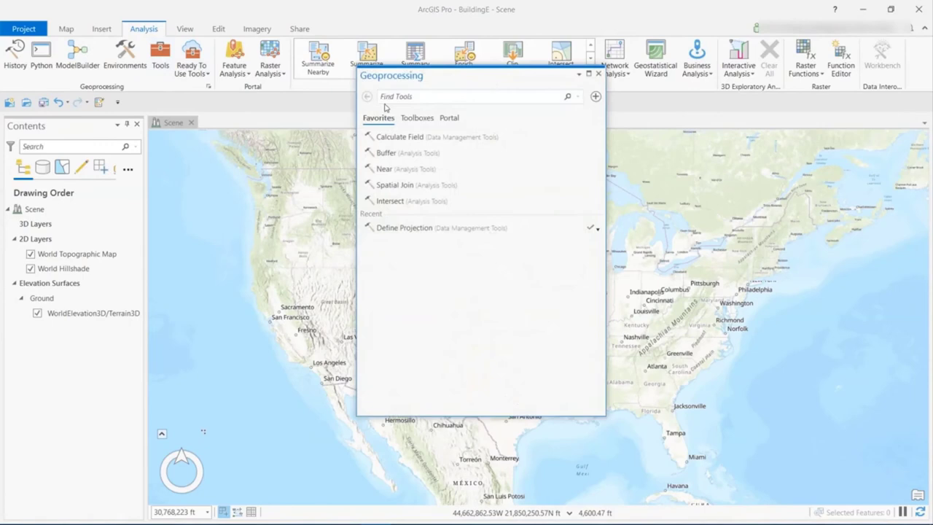
text(defin)
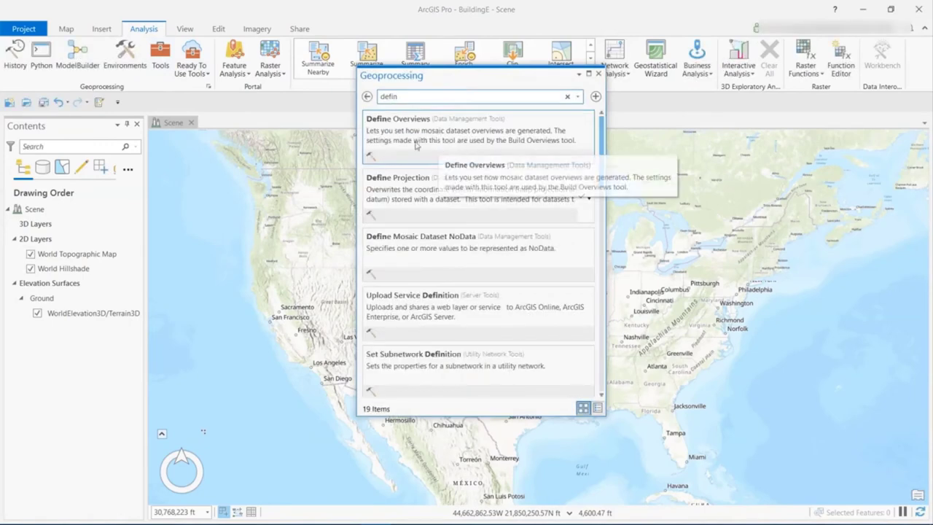
click(412, 181)
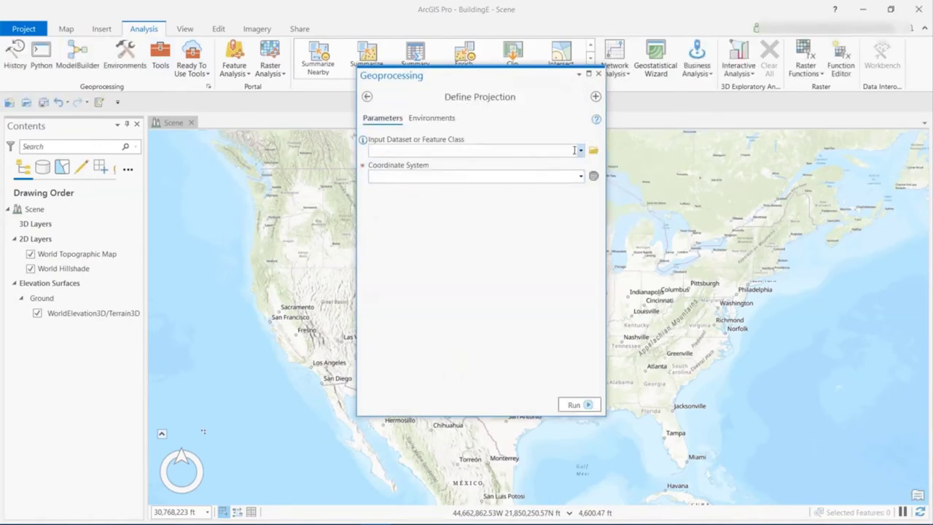
click(595, 153)
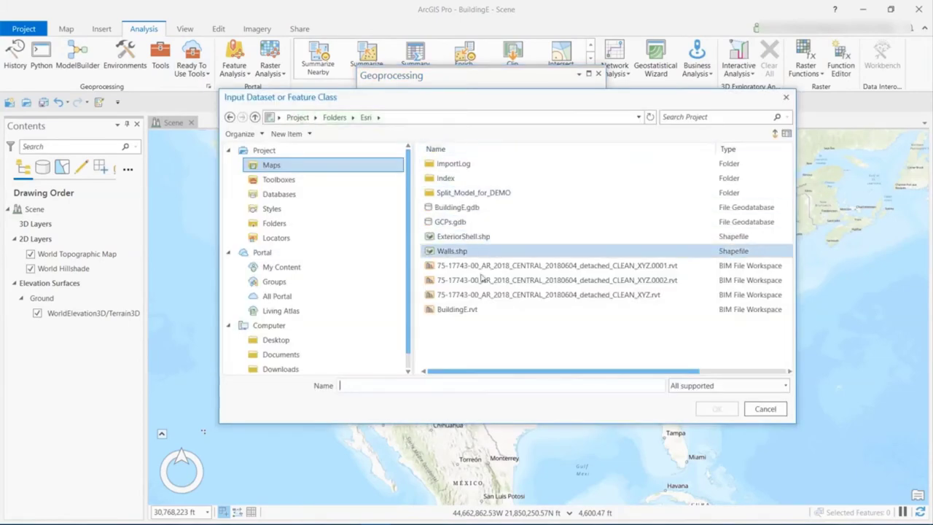
double_click(457, 309)
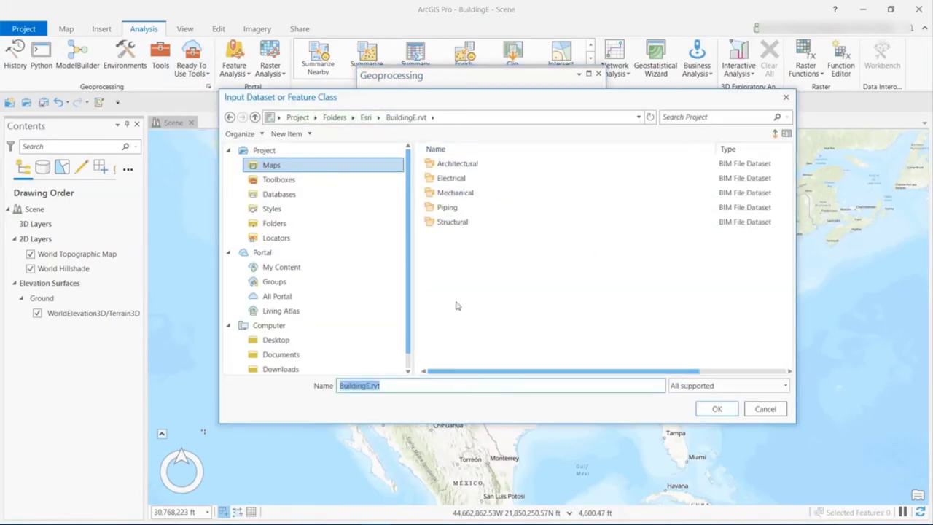
double_click(457, 163)
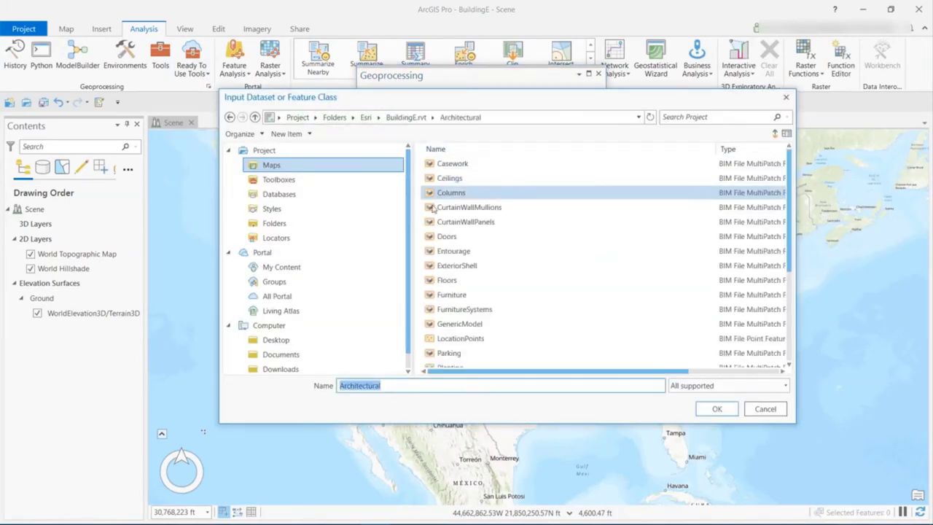
click(447, 280)
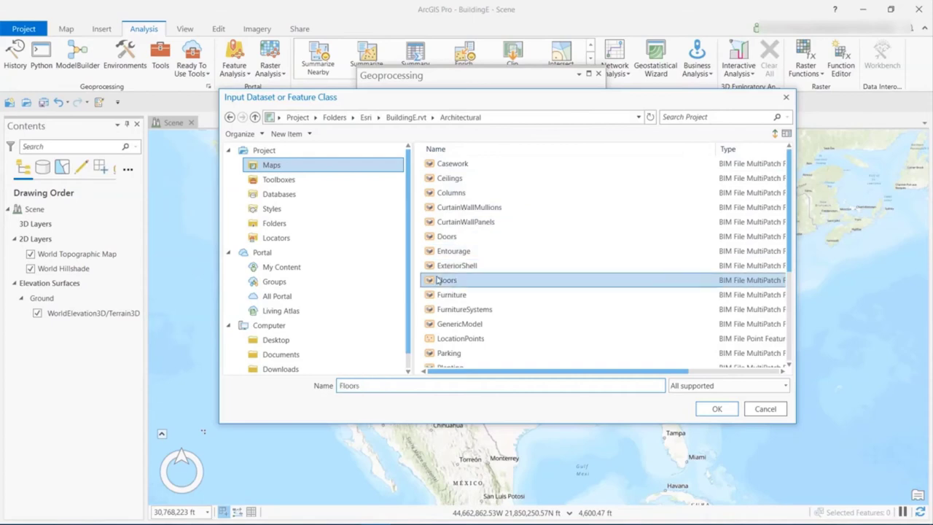
click(717, 409)
Pick NAD 1983 StatePlane California V FIPS 0405 (US Feet) and run the tool
click(591, 175)
click(502, 192)
text(cali)
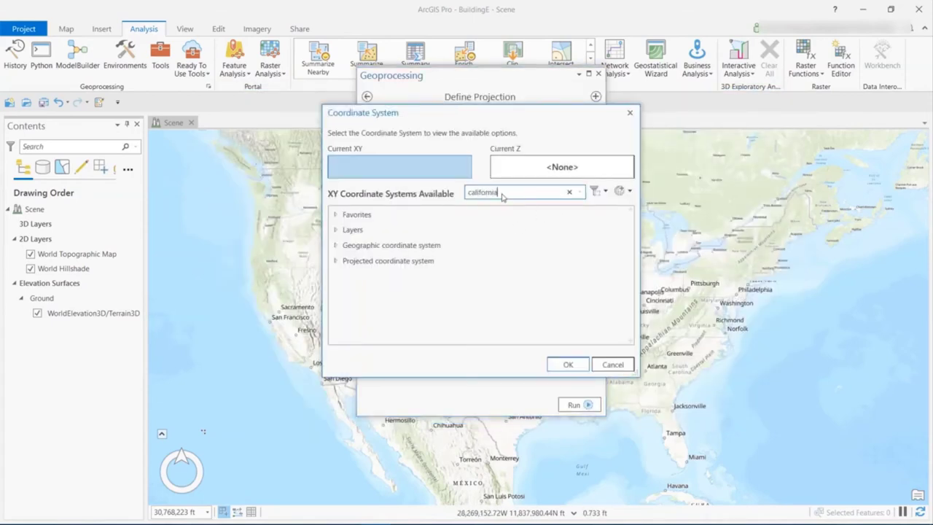
text(fornia)
click(335, 260)
click(348, 272)
click(359, 307)
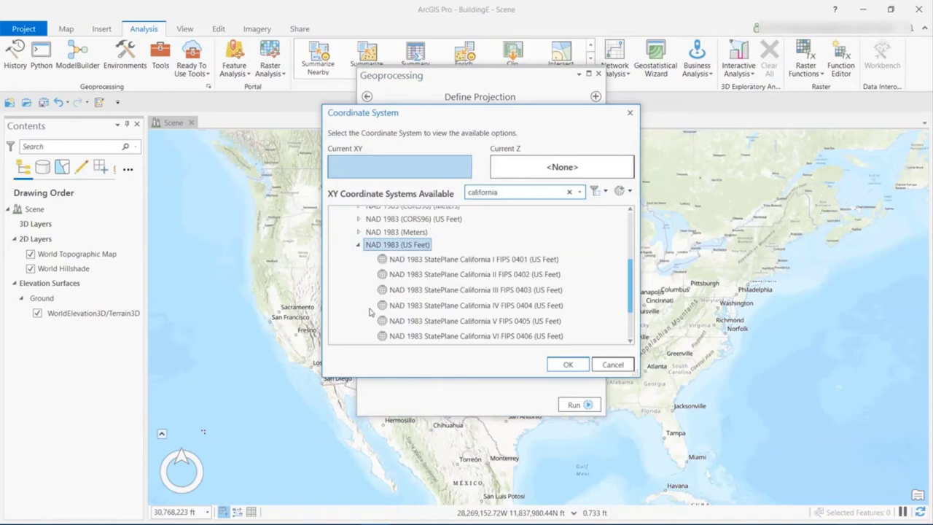
click(408, 321)
click(573, 364)
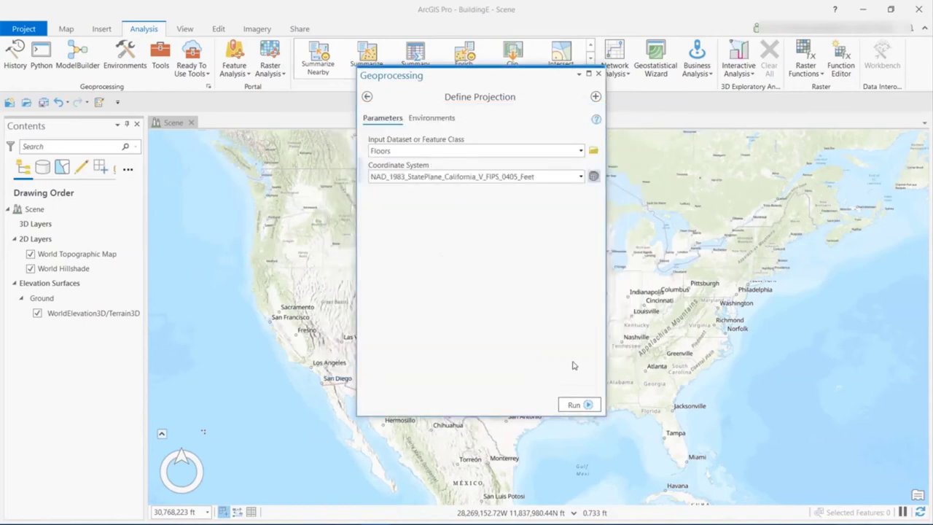
click(584, 405)
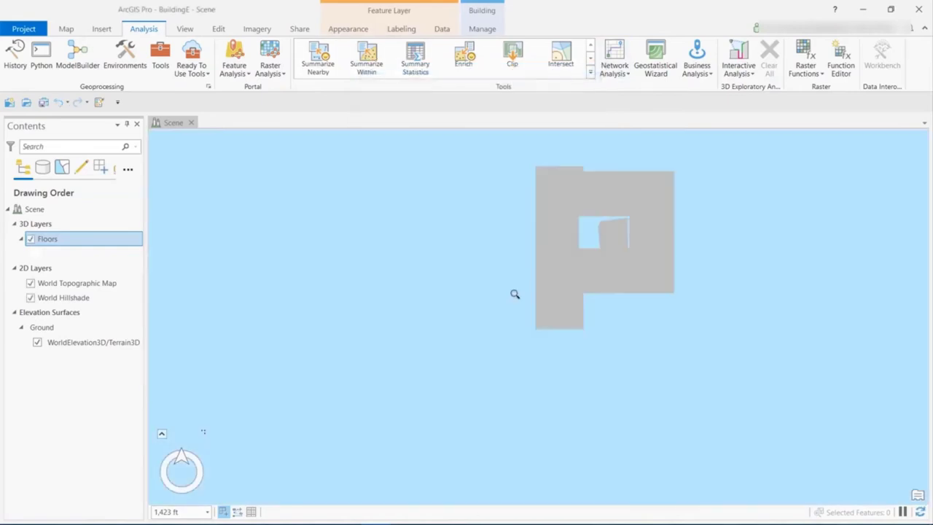
Close the Geoprocessing pane, tilt and zoom out to North America, and select Floors
click(515, 294)
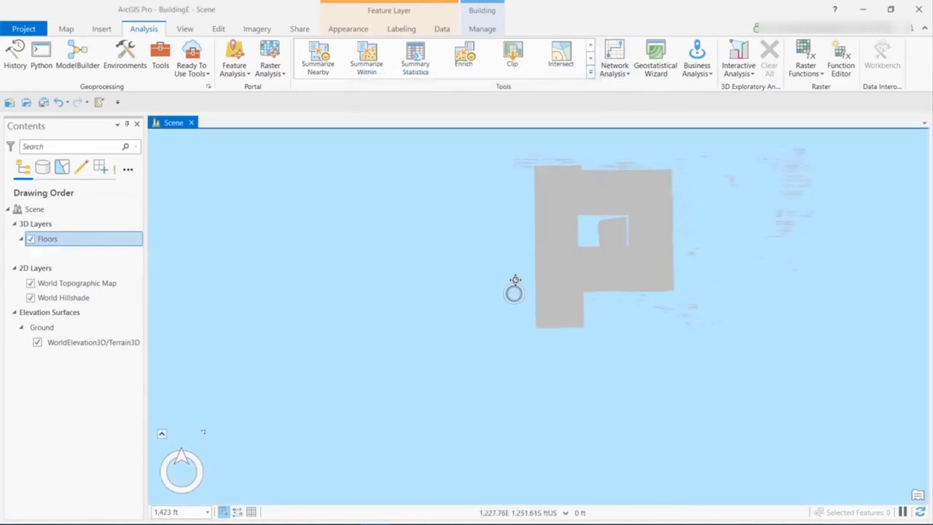
drag(508, 232, 485, 437)
scroll(489, 462, down, 5)
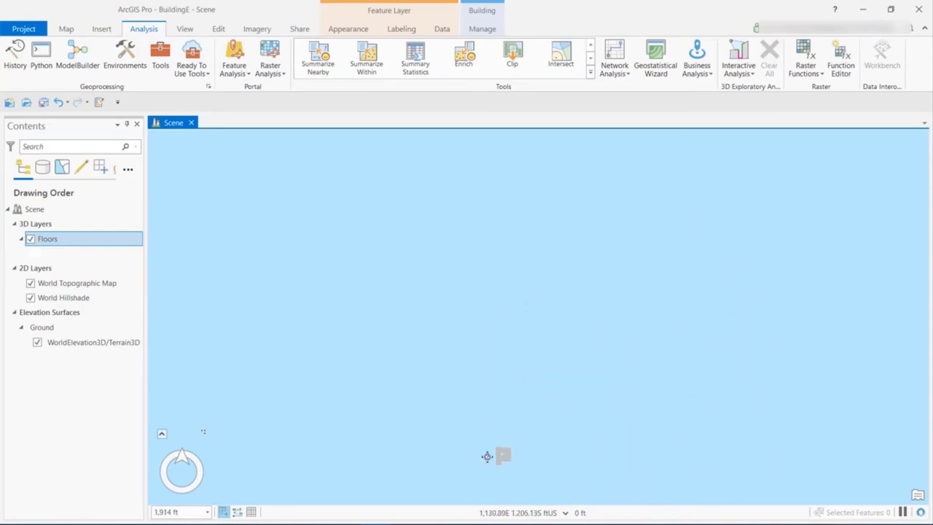
scroll(489, 463, down, 10)
scroll(489, 462, down, 10)
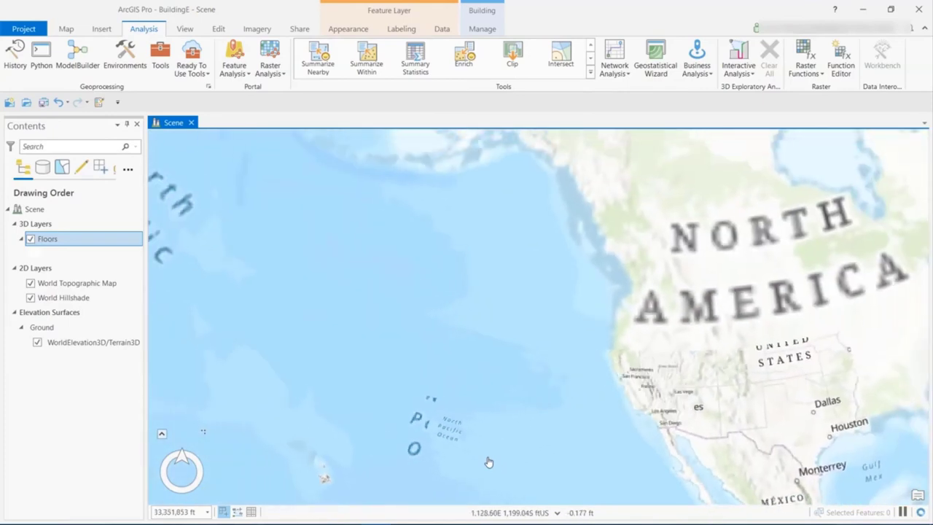
click(502, 355)
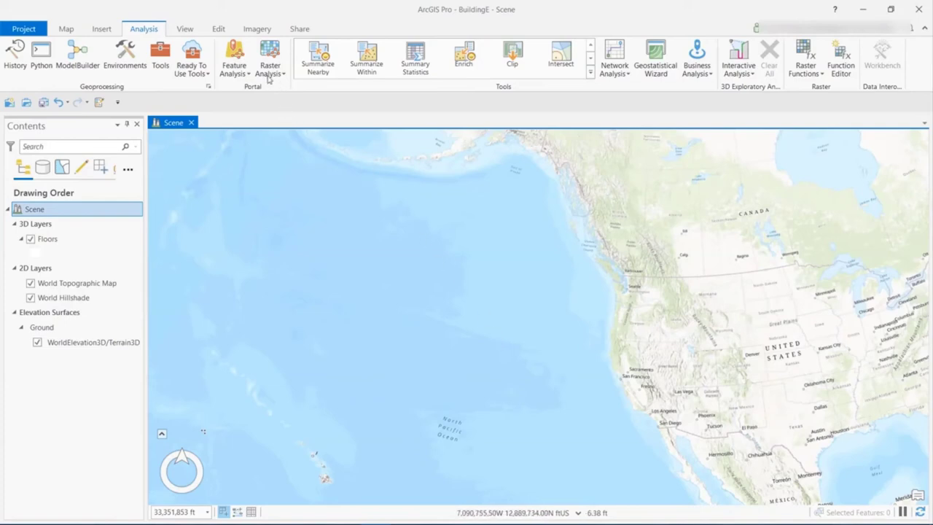
click(57, 241)
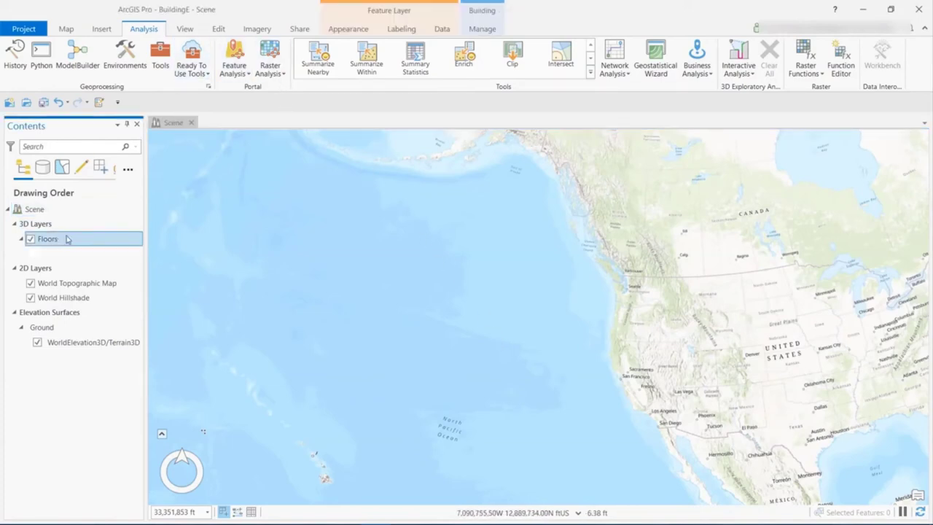
Start georeferencing Floors and zoom to 380 New York St in Redlands
click(476, 29)
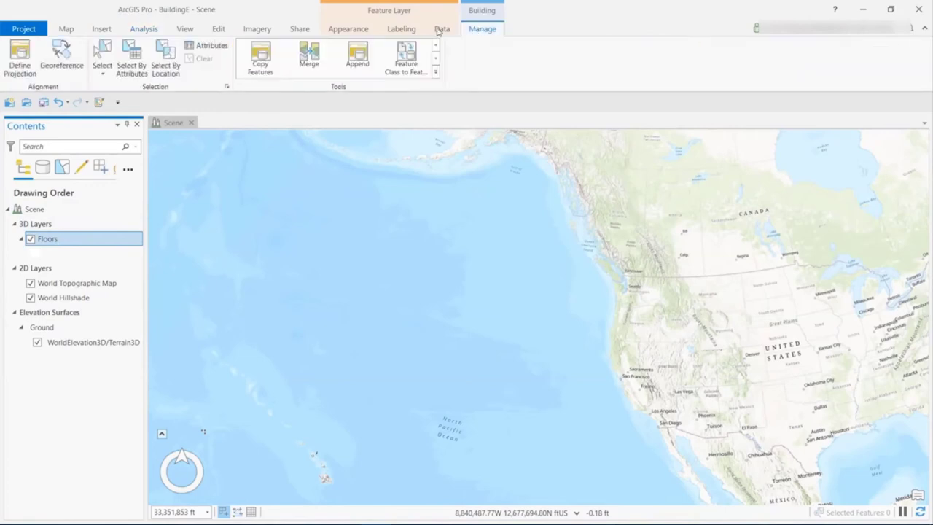
click(75, 70)
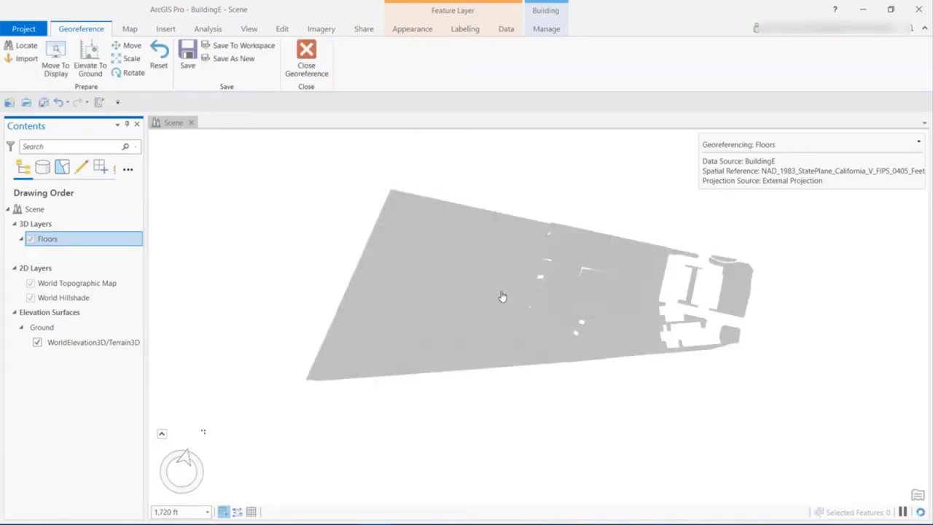
click(132, 31)
click(526, 58)
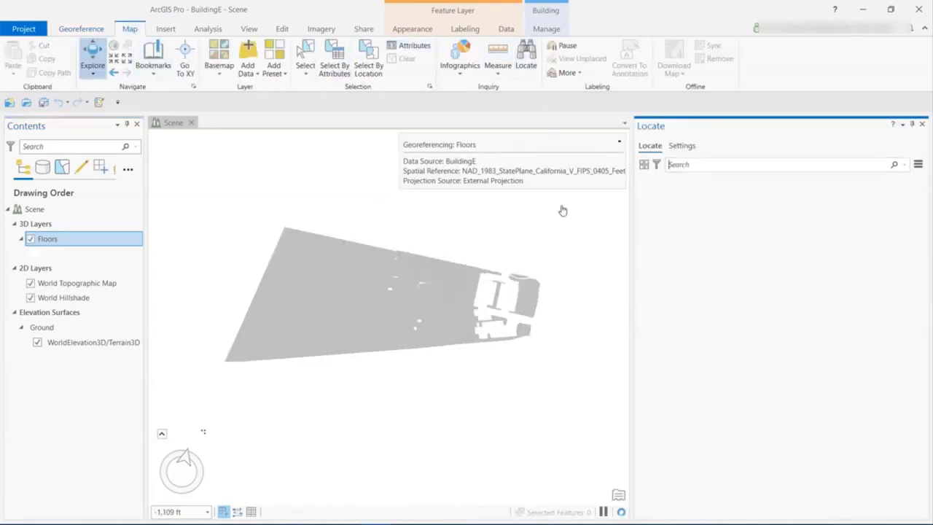
text(3)
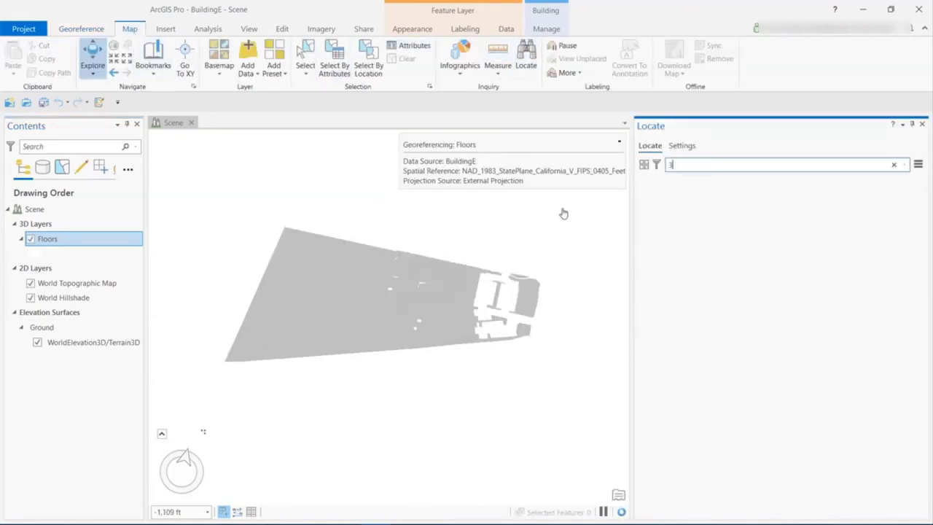
text(80 New)
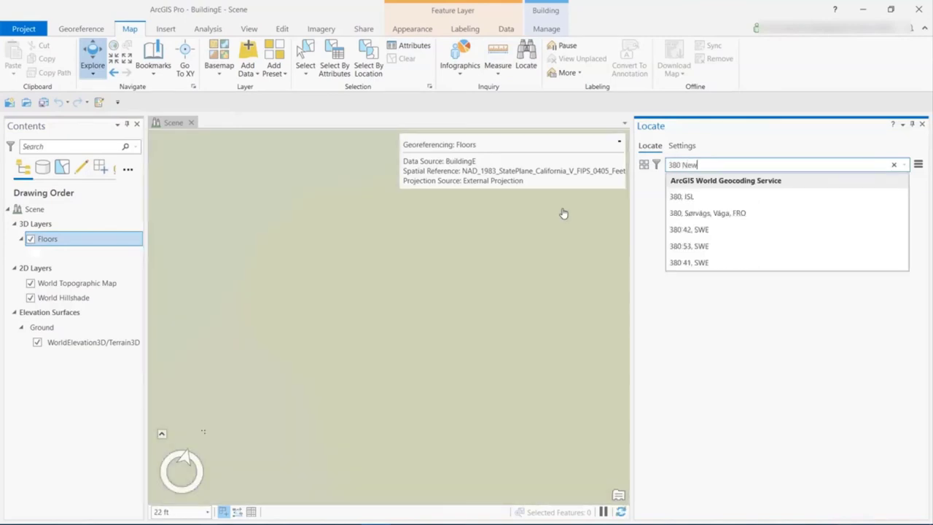
text( York Street)
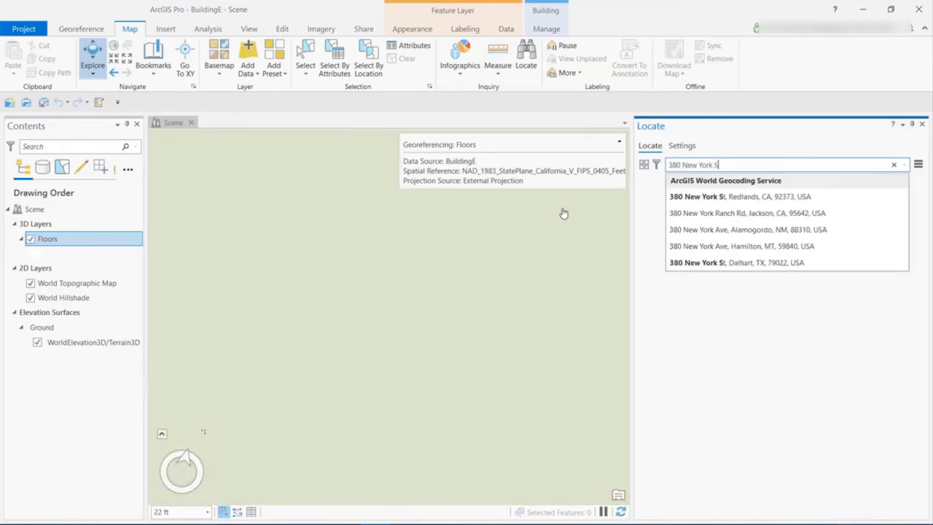
click(669, 197)
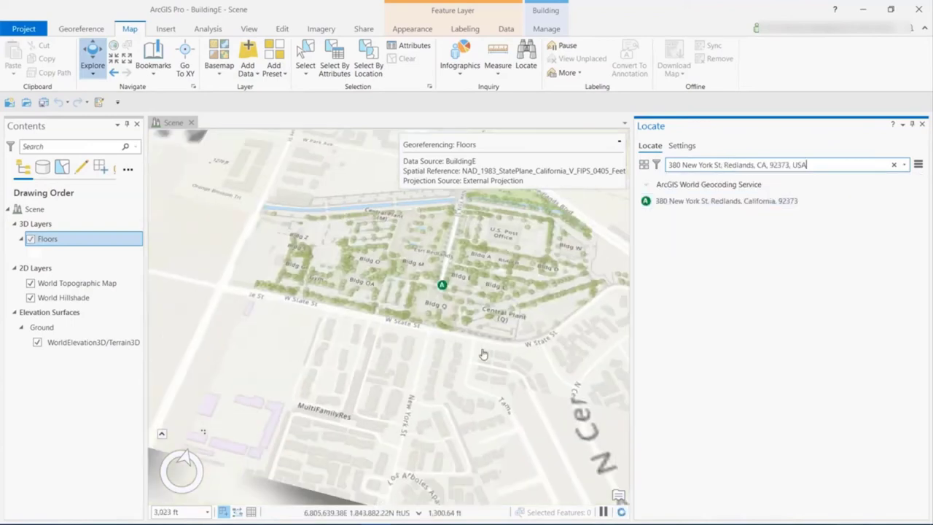
scroll(484, 355, down, 4)
drag(448, 335, 515, 406)
click(924, 125)
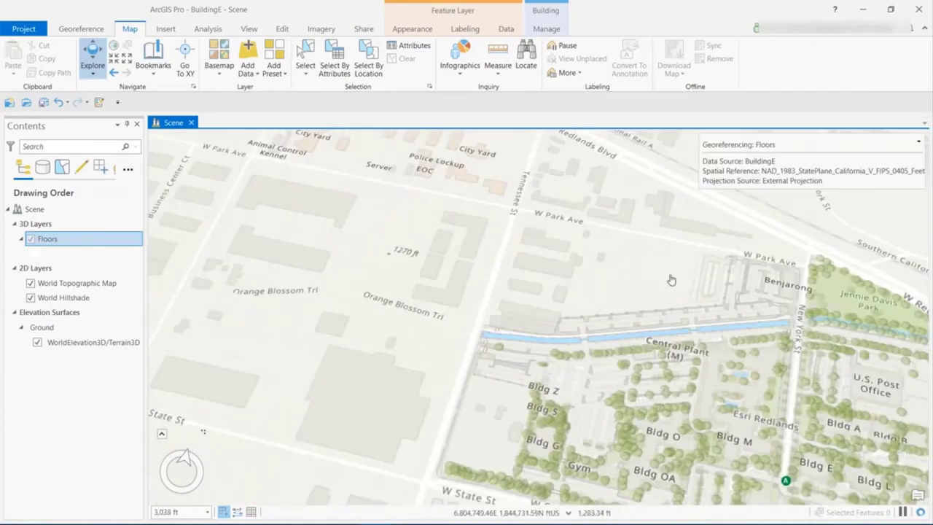
scroll(667, 283, up, 5)
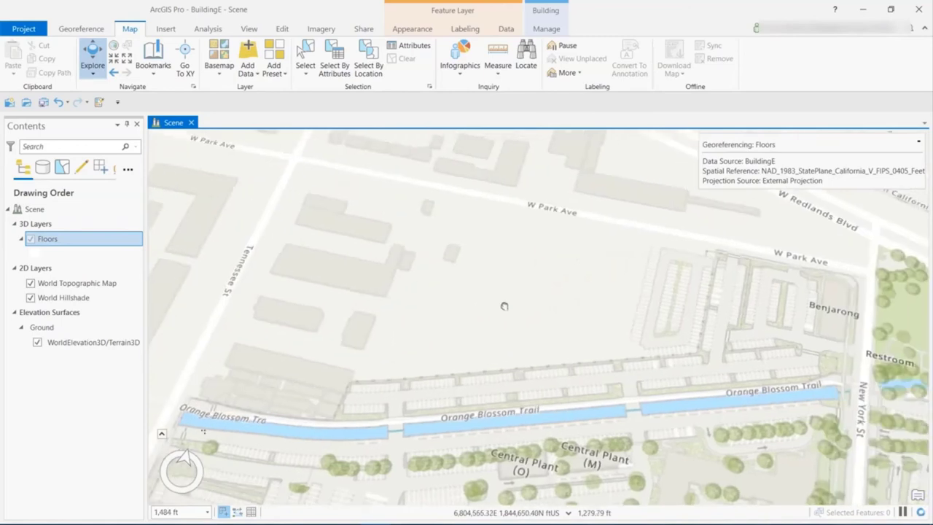
Bring Floors into view and move it, by a corner anchor, onto its site near Orange Blossom Trail
click(93, 31)
click(64, 49)
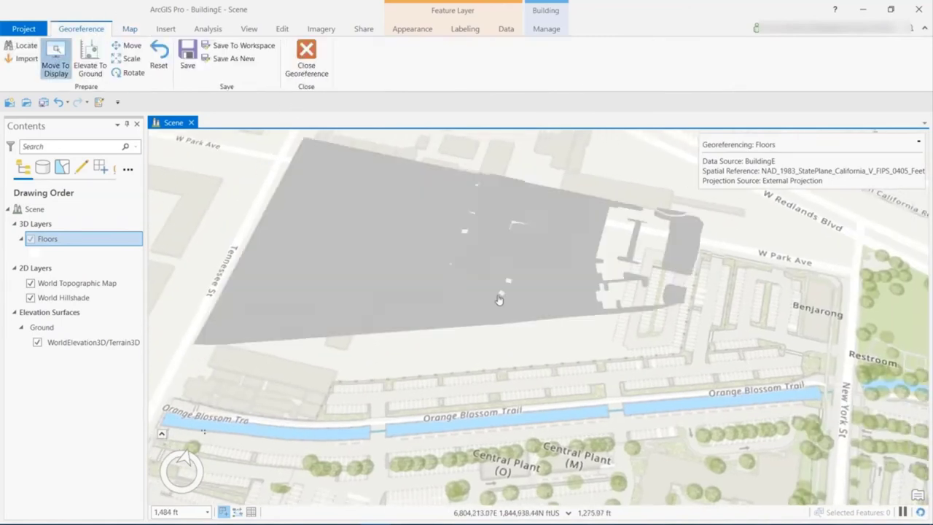
scroll(667, 345, up, 5)
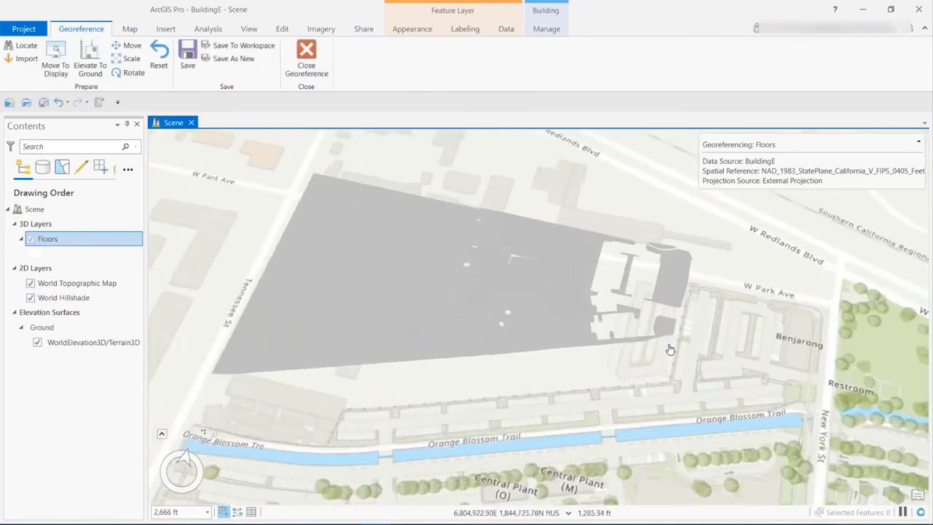
click(132, 46)
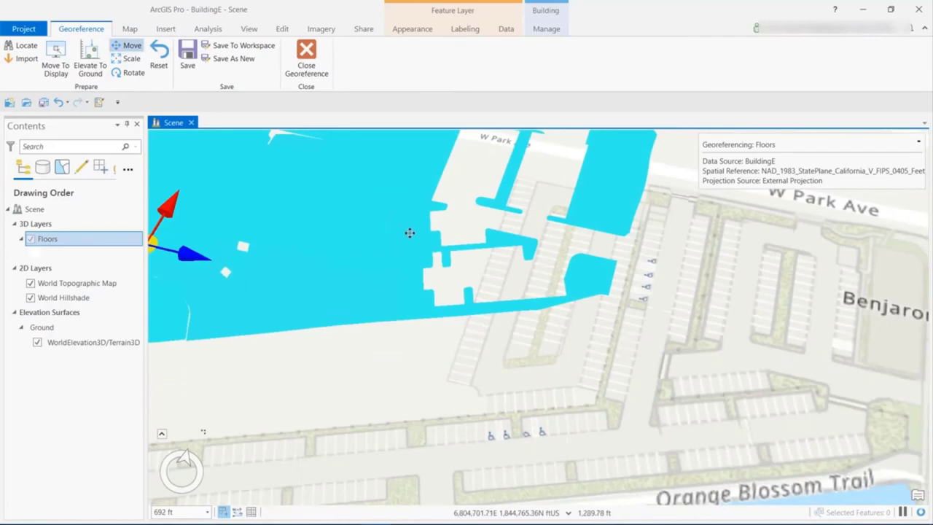
drag(413, 234, 591, 263)
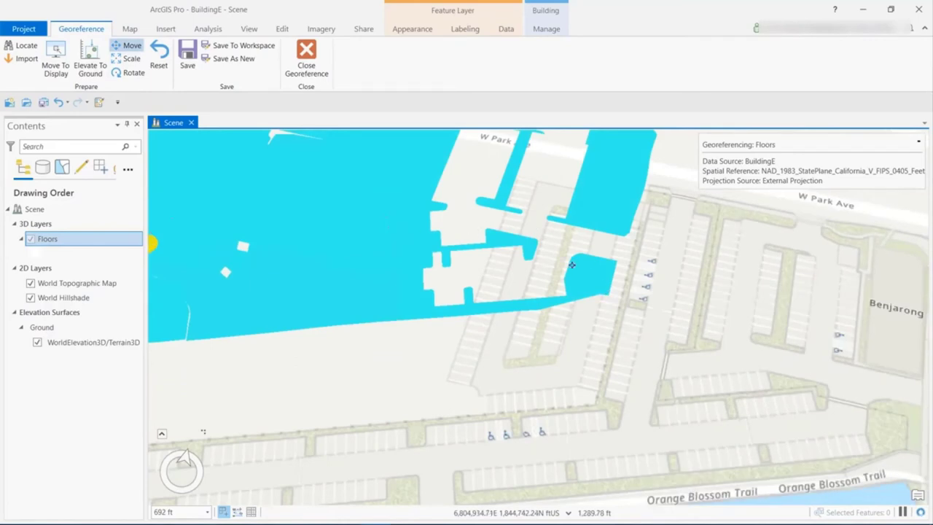
drag(532, 258, 531, 259)
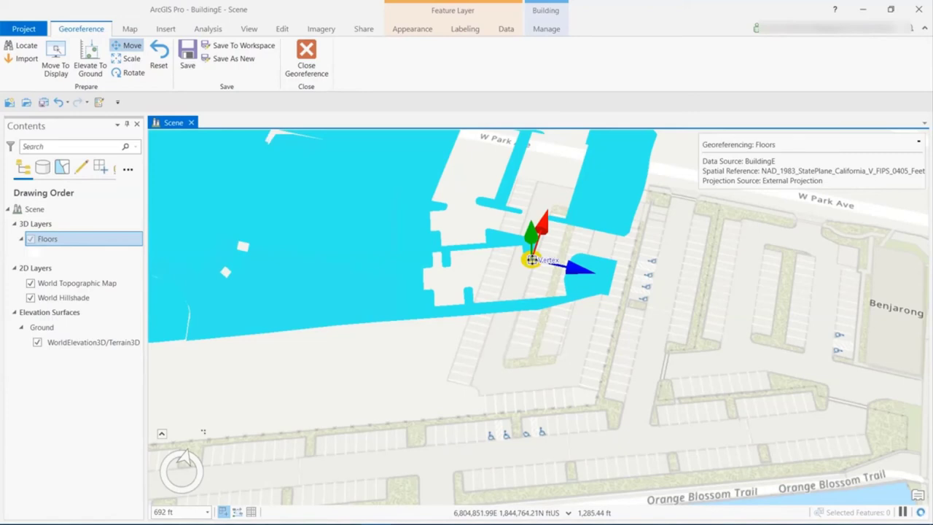
drag(532, 259, 827, 410)
Elevate the building to ground level and nudge its corner onto the site edge
scroll(666, 338, up, 5)
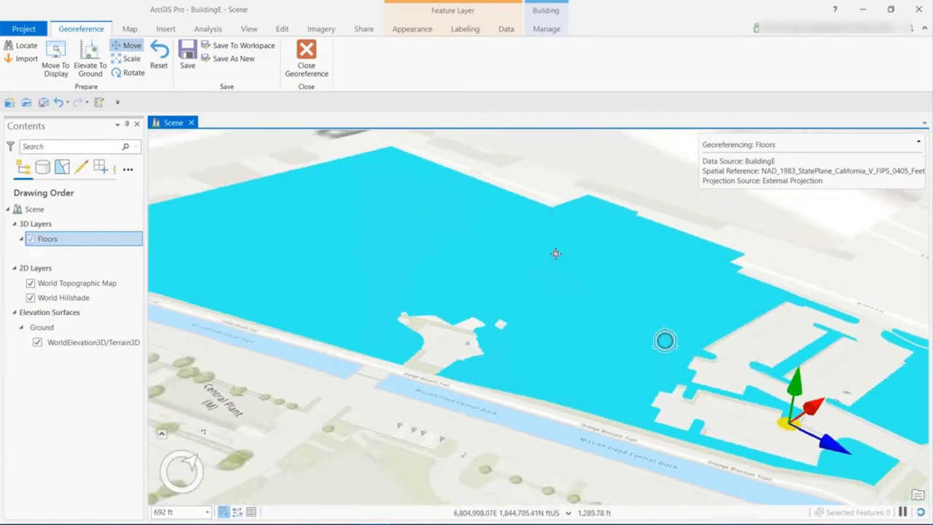
scroll(639, 421, up, 4)
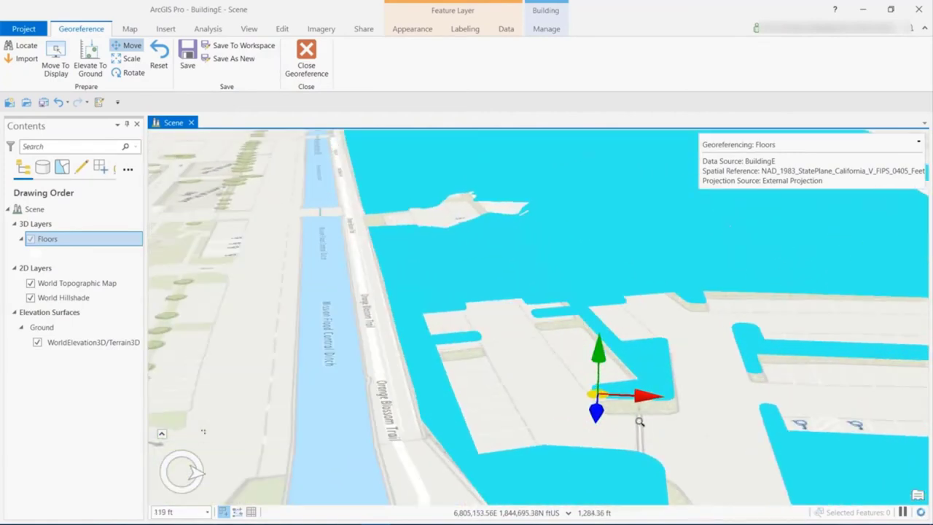
scroll(628, 418, up, 3)
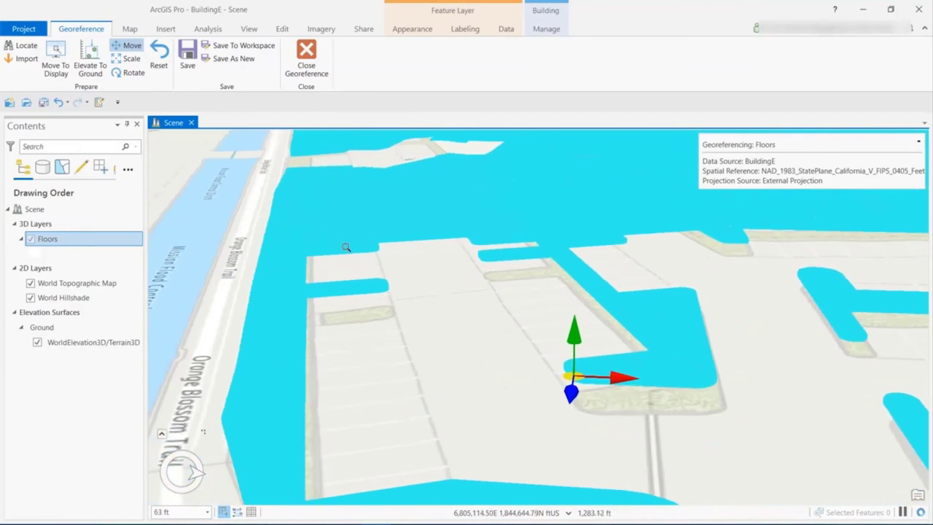
click(91, 64)
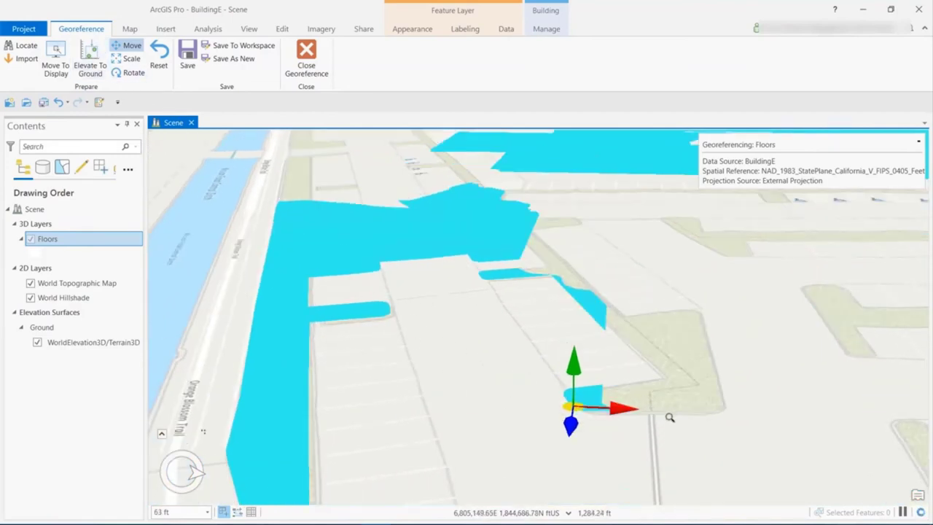
scroll(631, 433, up, 2)
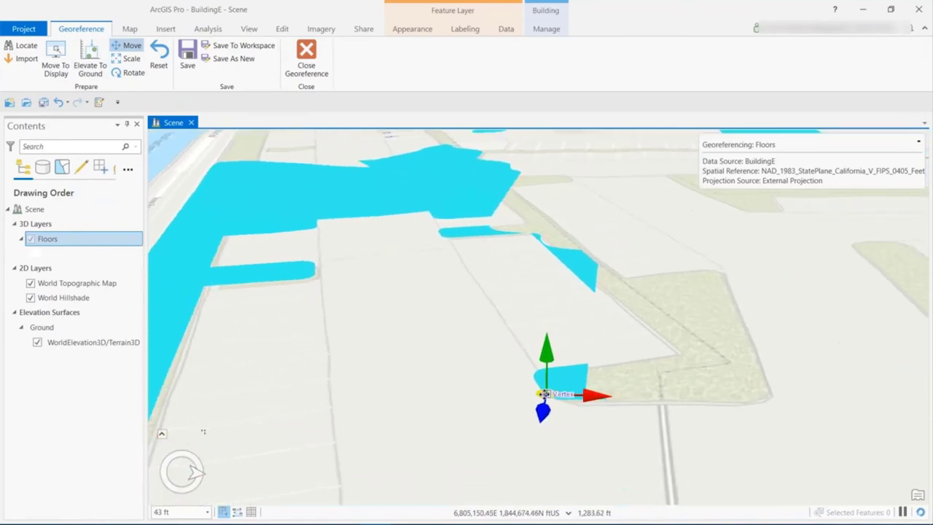
drag(544, 393, 555, 400)
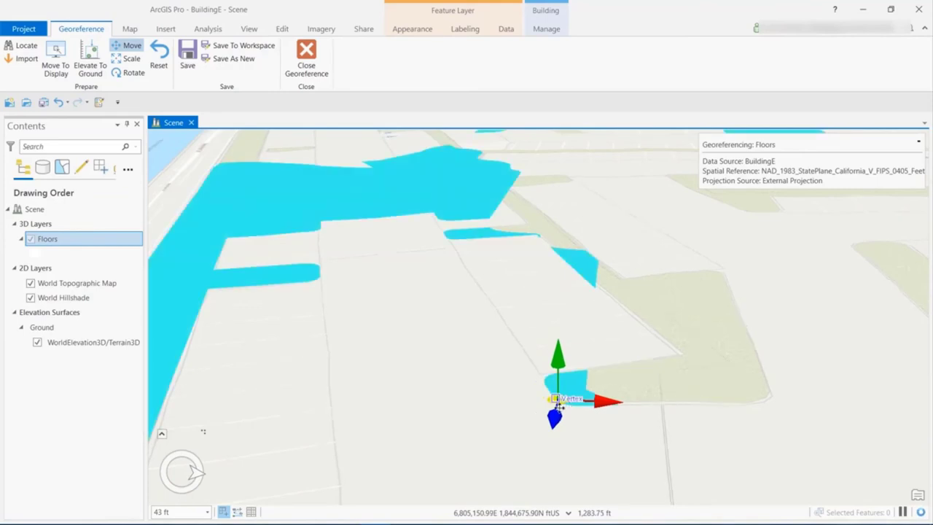
Save the placement, overwriting the existing file, close georeferencing and hide Floors
click(190, 57)
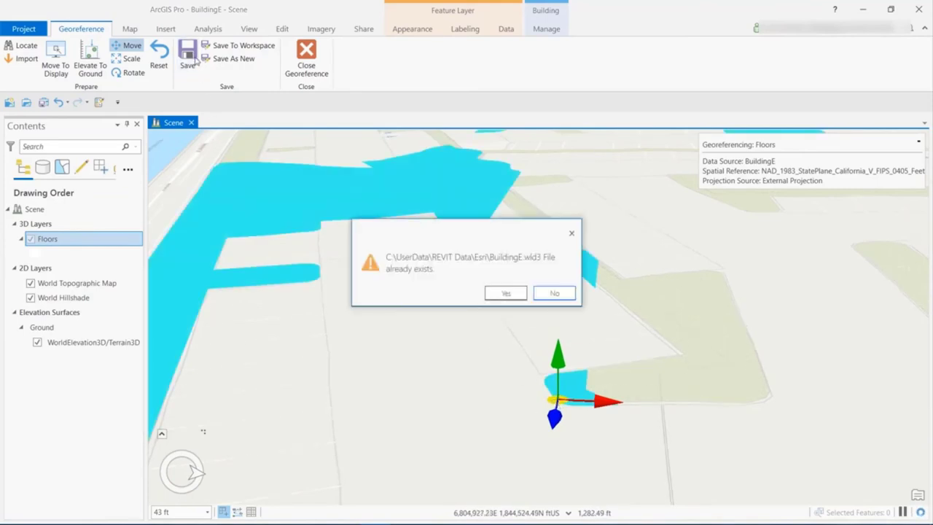
click(507, 294)
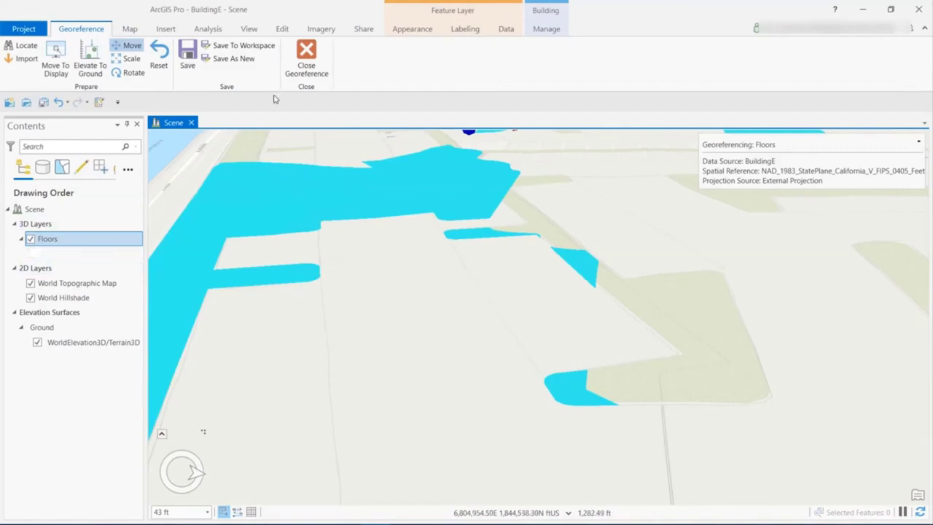
click(306, 58)
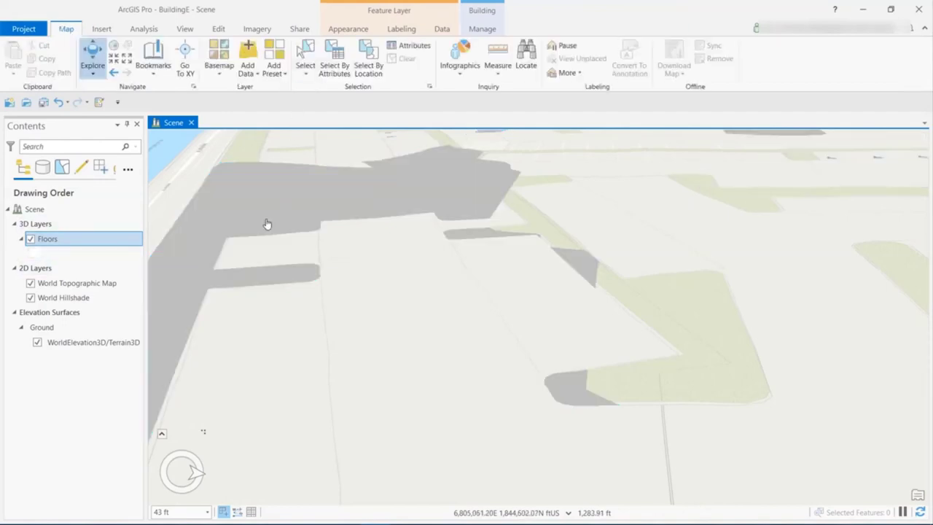
click(30, 239)
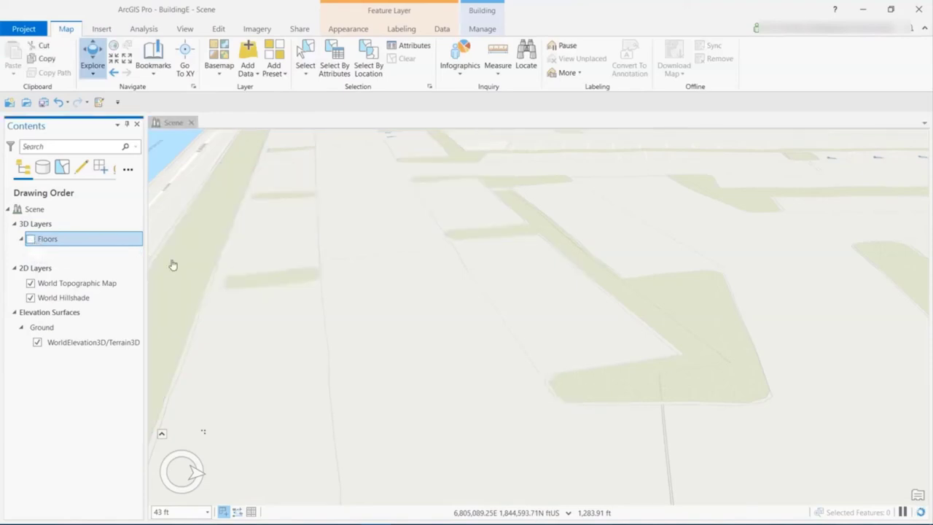
Add the BuildingE.rvt model to the scene
click(248, 48)
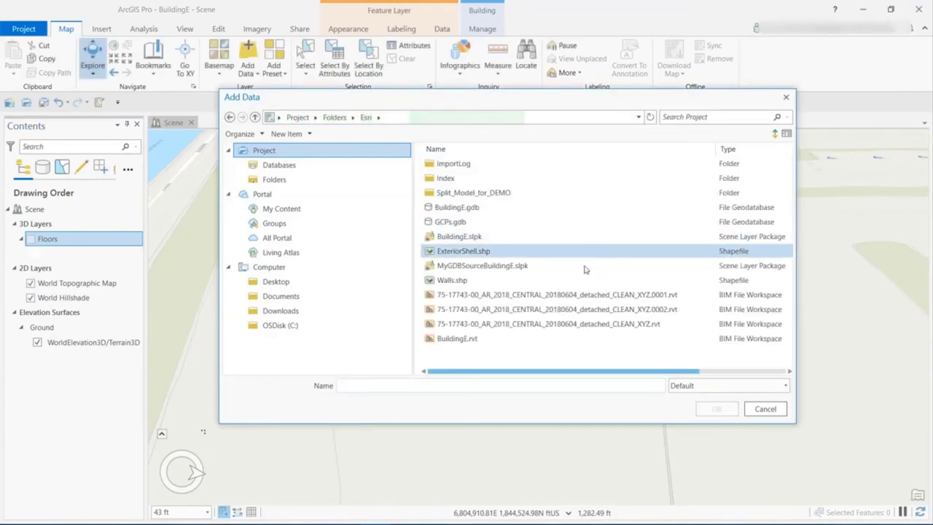
click(473, 339)
click(718, 409)
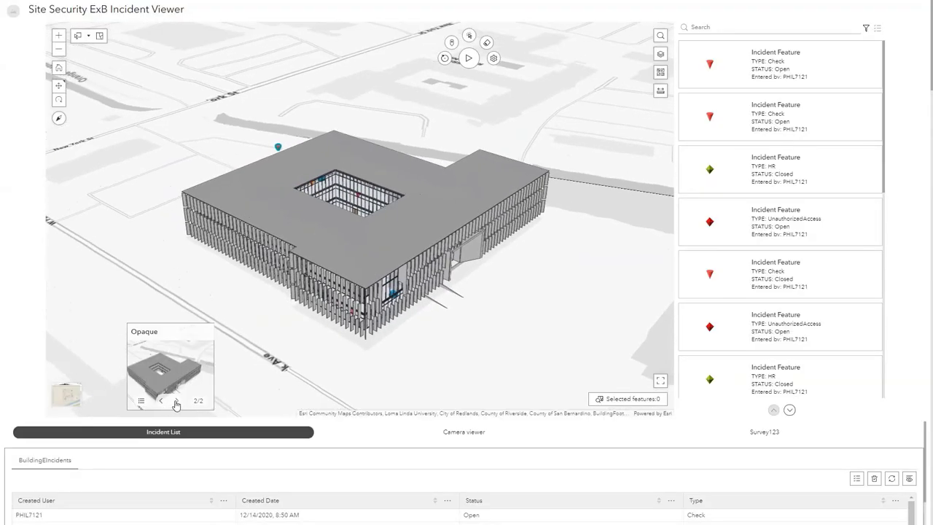
Show the Transparent building view and select the Check and HR incidents to fly to them
click(176, 401)
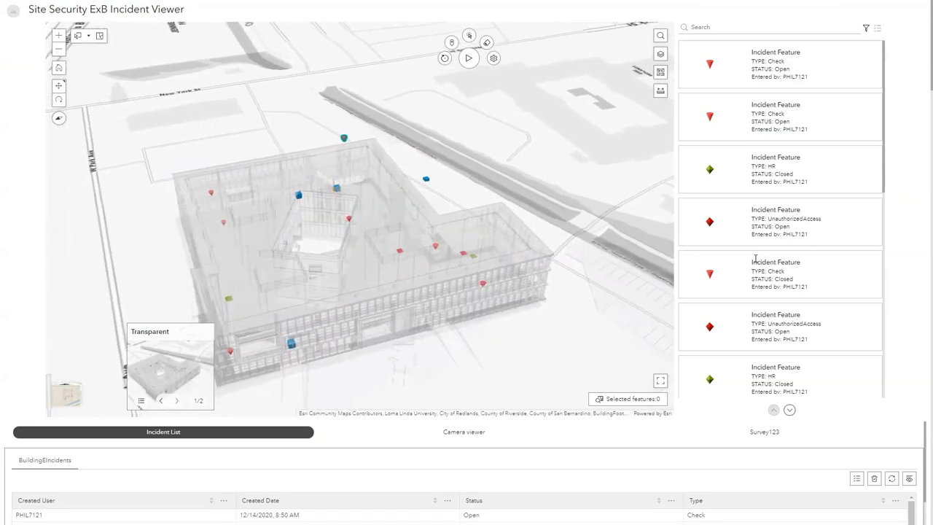
click(738, 281)
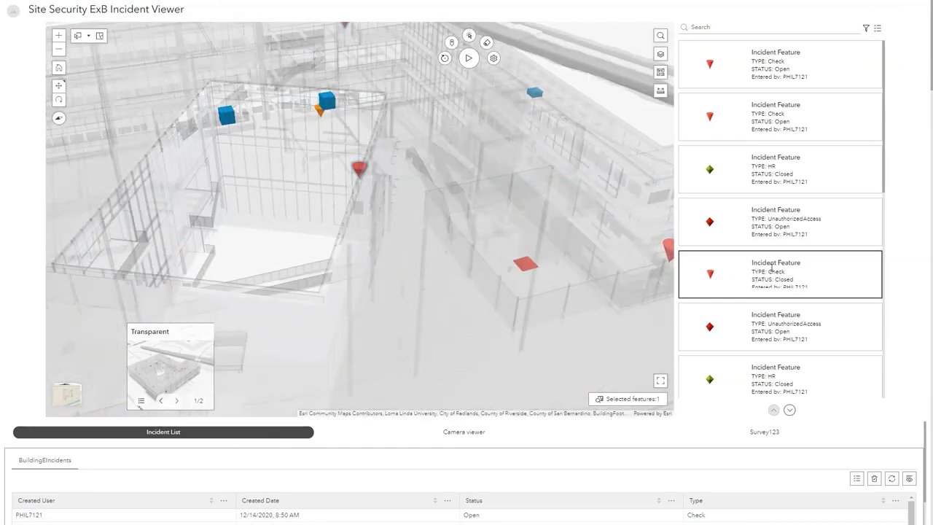
click(740, 264)
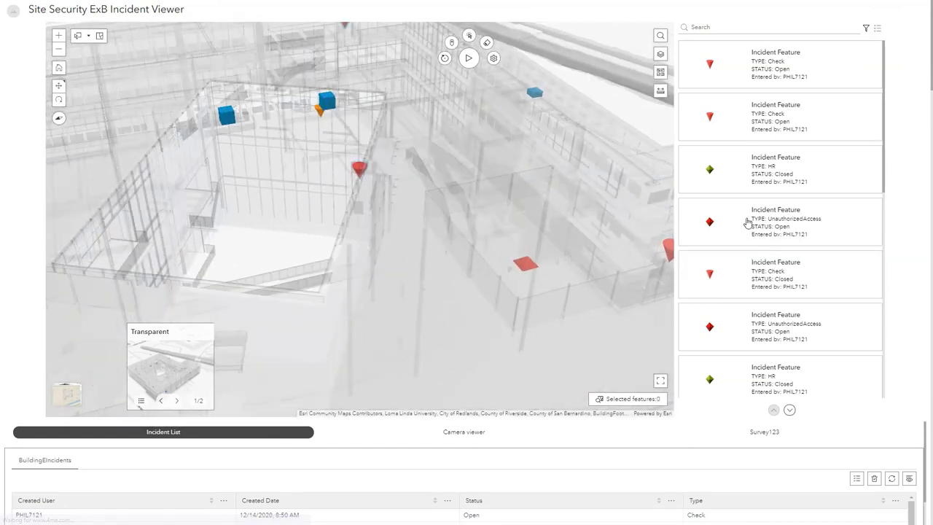
click(719, 157)
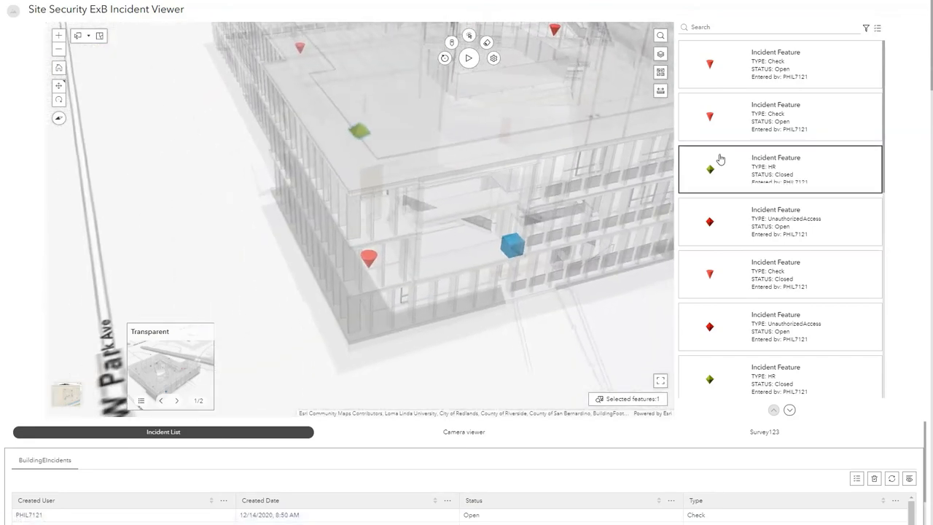
click(713, 124)
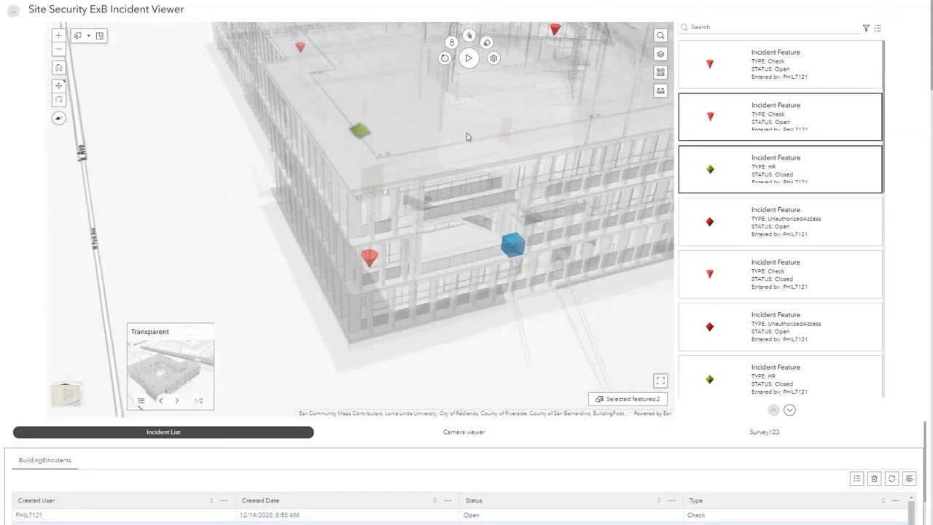
click(752, 167)
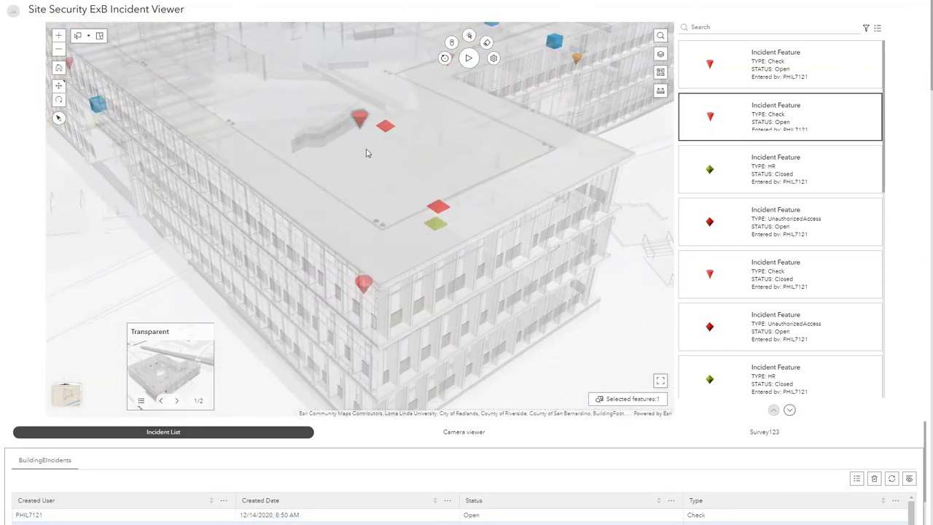
scroll(350, 150, up, 3)
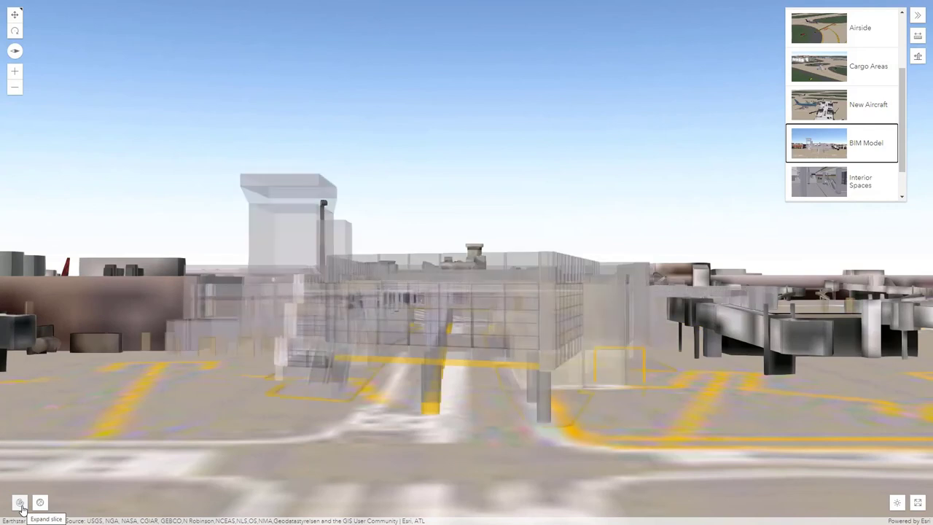
Place a new slice plane through the terminal, then shift and rotate it back across the concourse
click(19, 503)
click(131, 476)
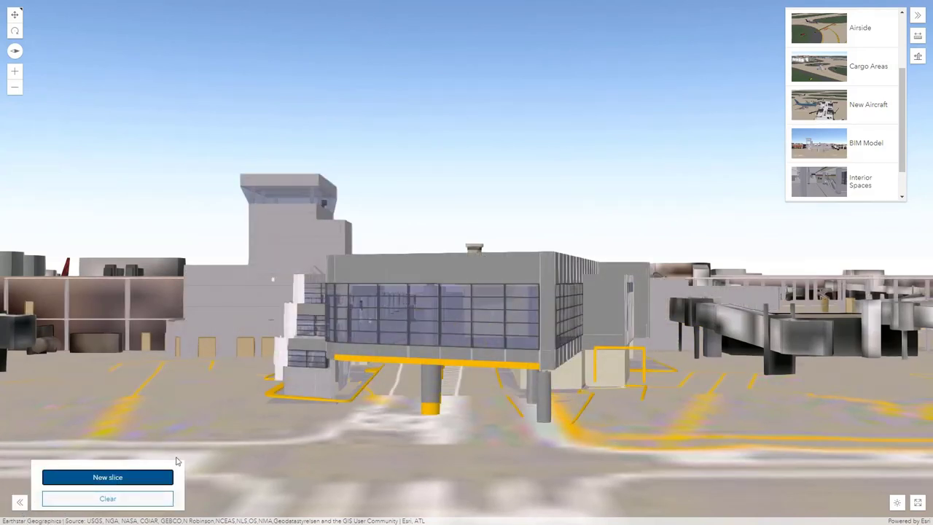
click(456, 346)
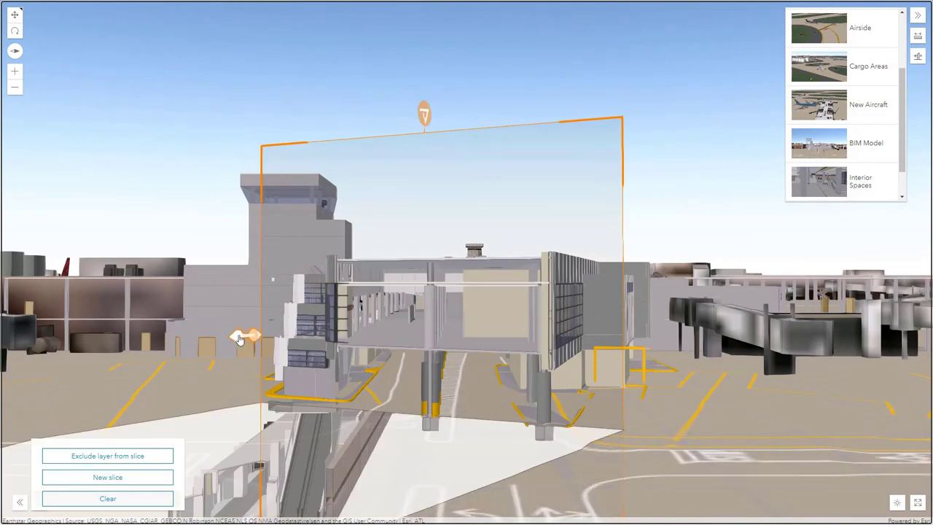
drag(239, 339, 368, 323)
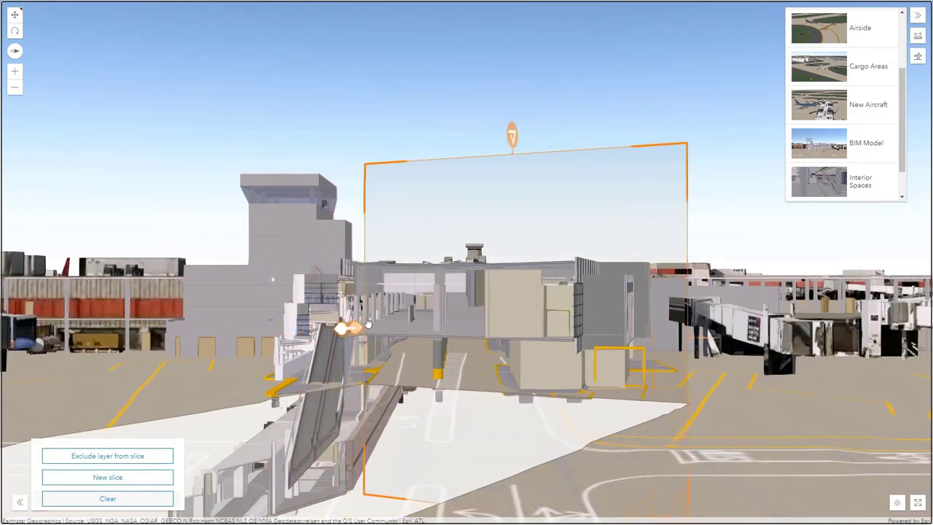
drag(512, 137, 567, 115)
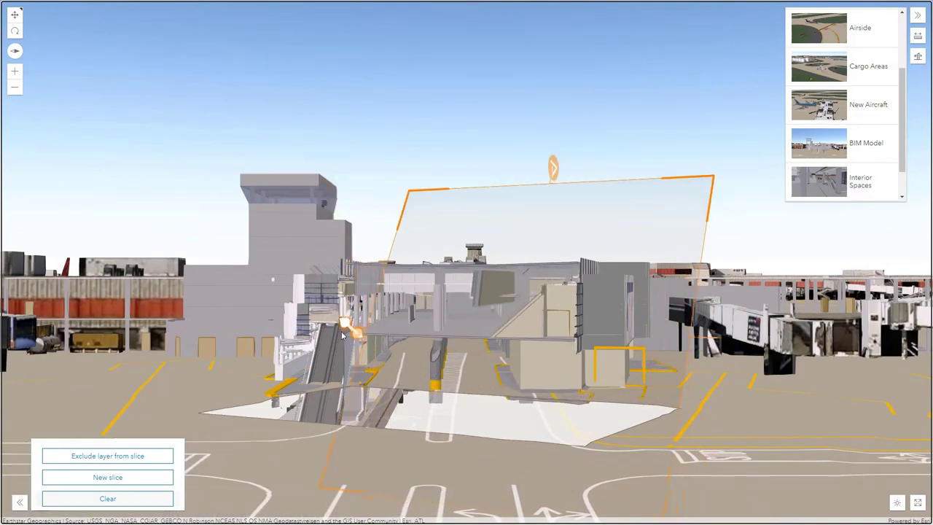
drag(354, 333, 409, 379)
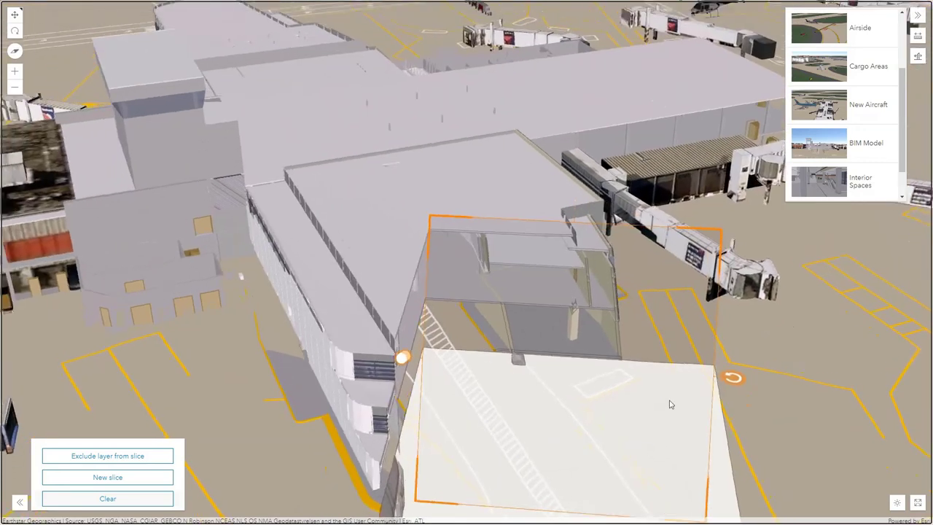
drag(734, 399, 739, 329)
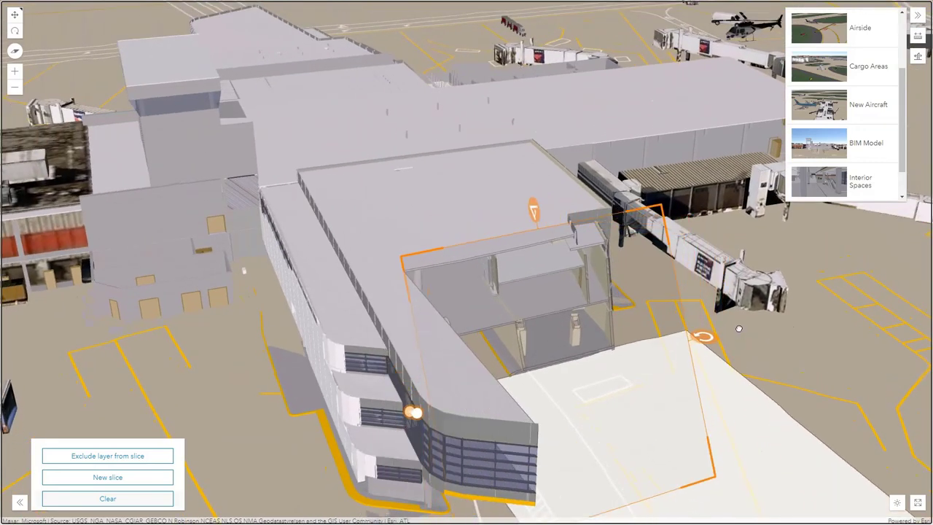
drag(402, 273, 253, 394)
drag(255, 436, 594, 186)
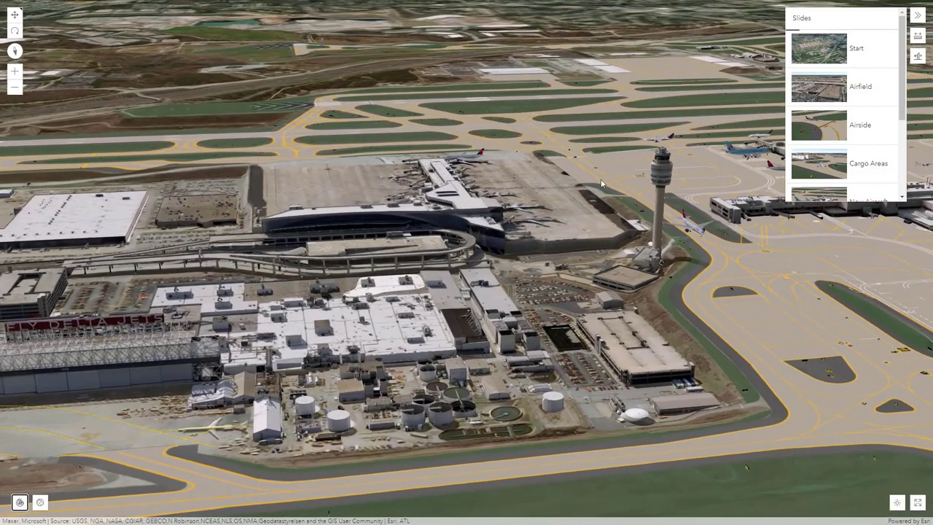
Start a new line-of-sight analysis with the observer atop the control tower
click(917, 16)
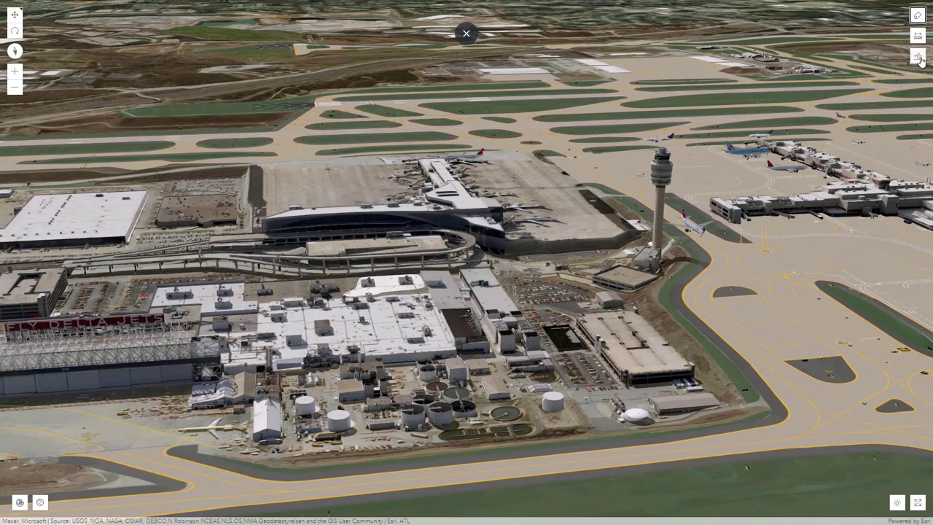
click(918, 56)
click(799, 66)
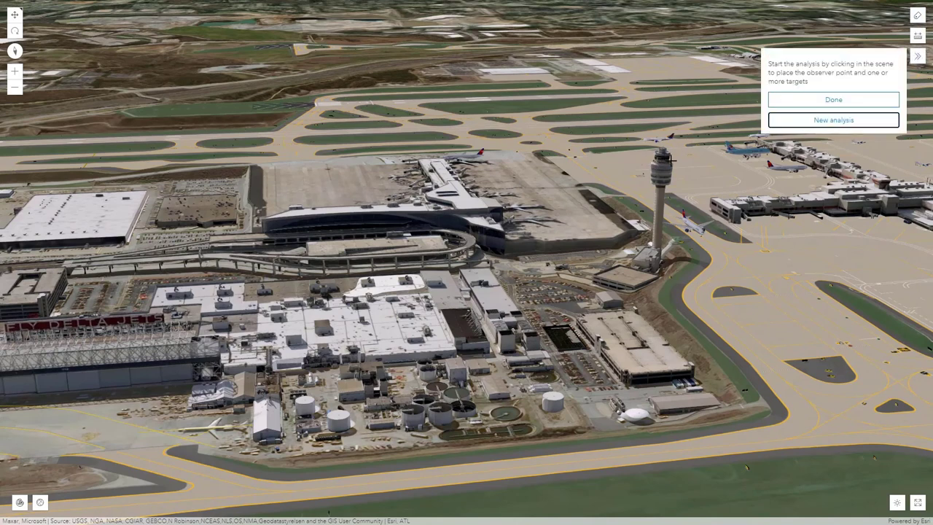
click(660, 162)
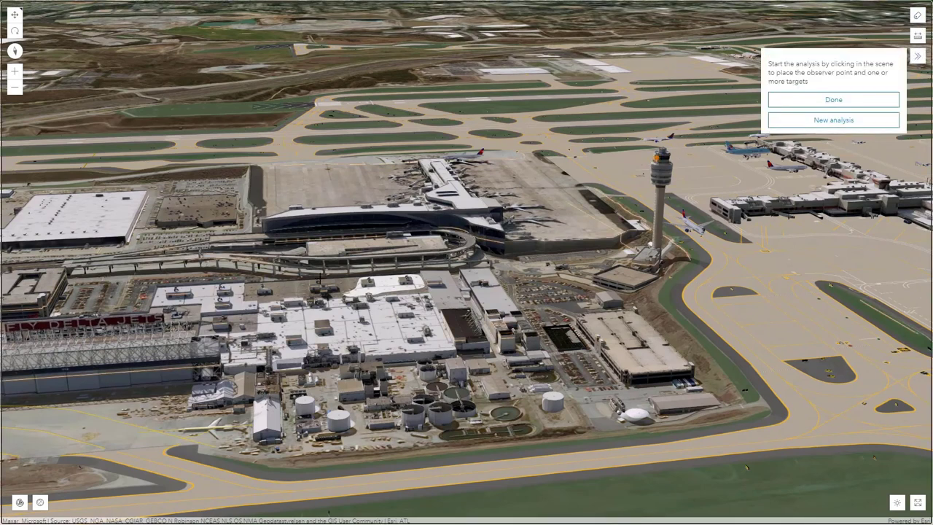
Add four sight-line targets across the apron
scroll(35, 347, down, 5)
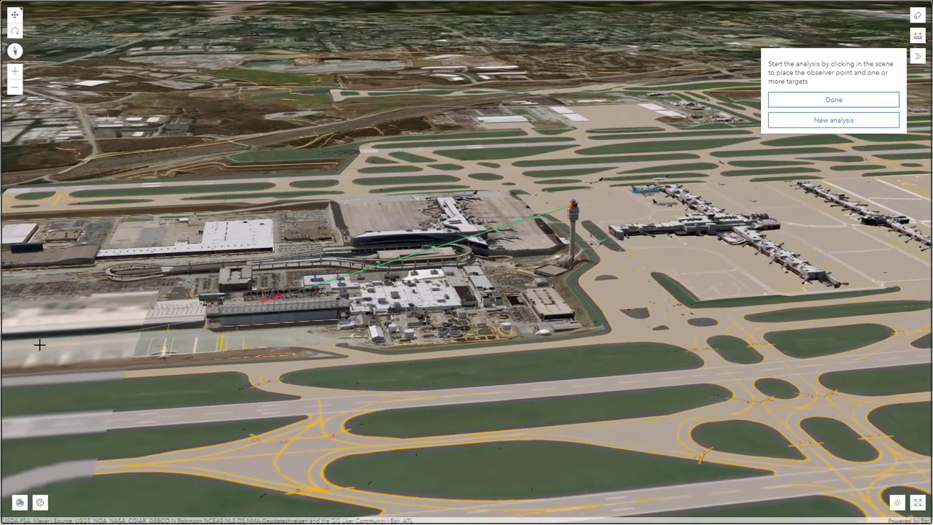
click(122, 332)
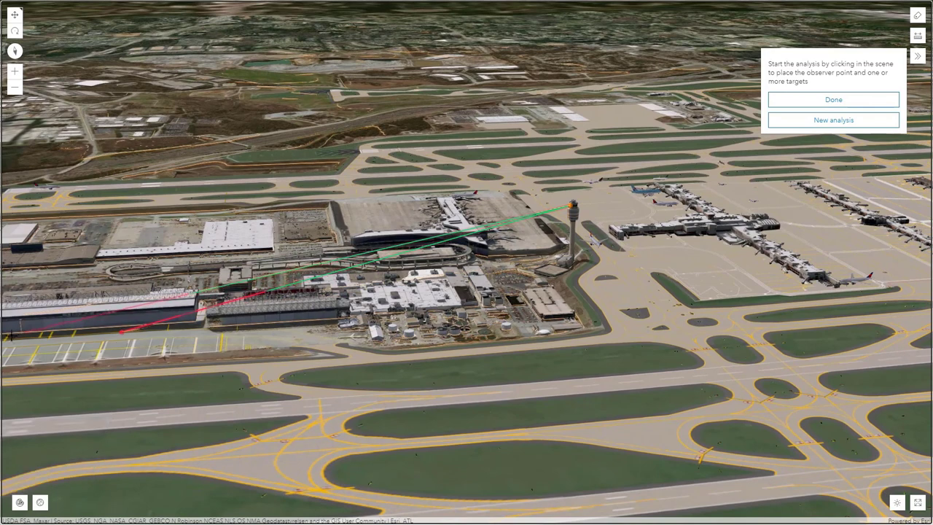
click(4, 339)
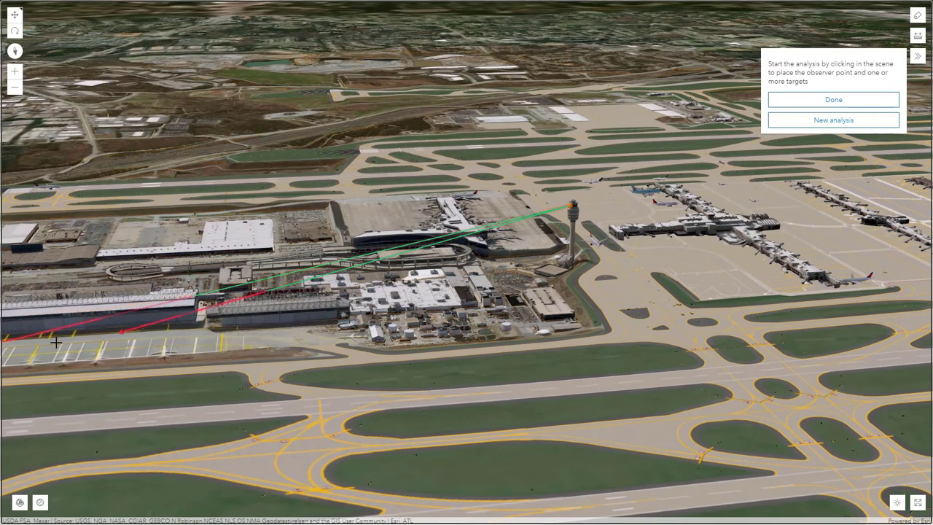
click(176, 345)
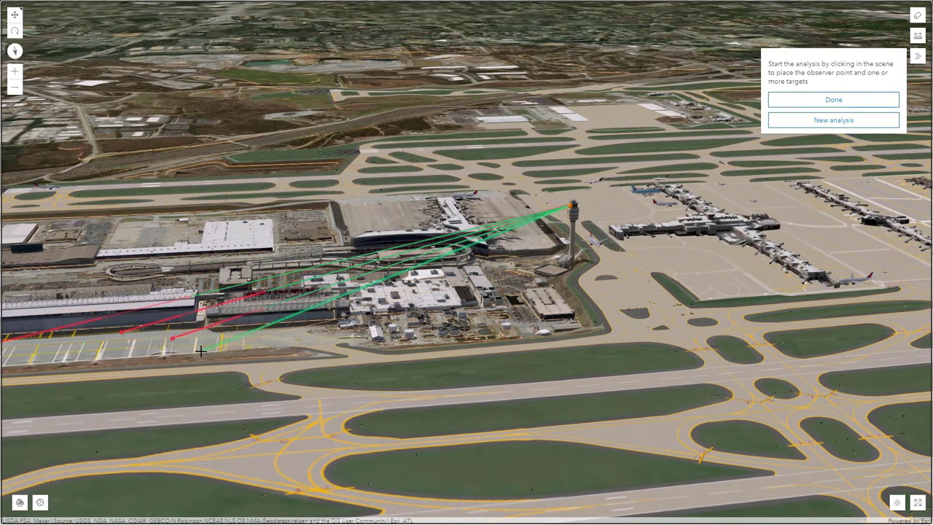
click(200, 350)
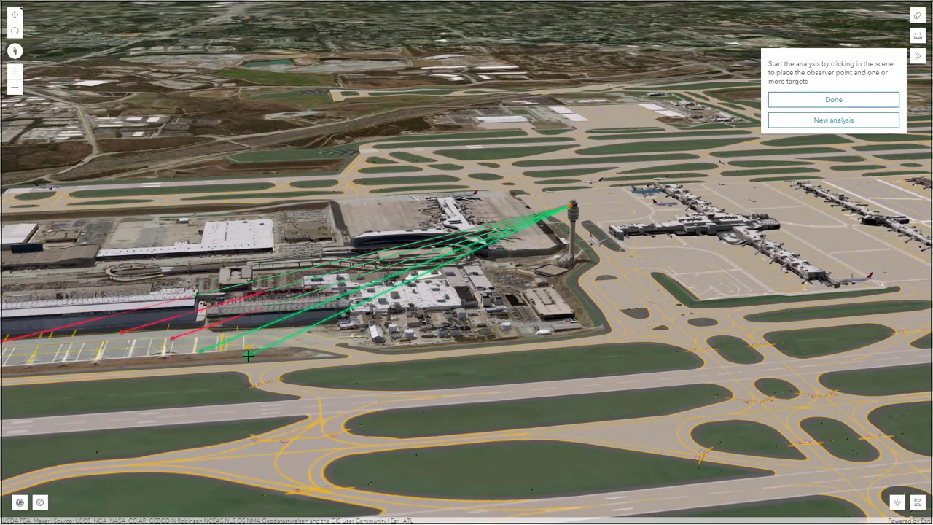